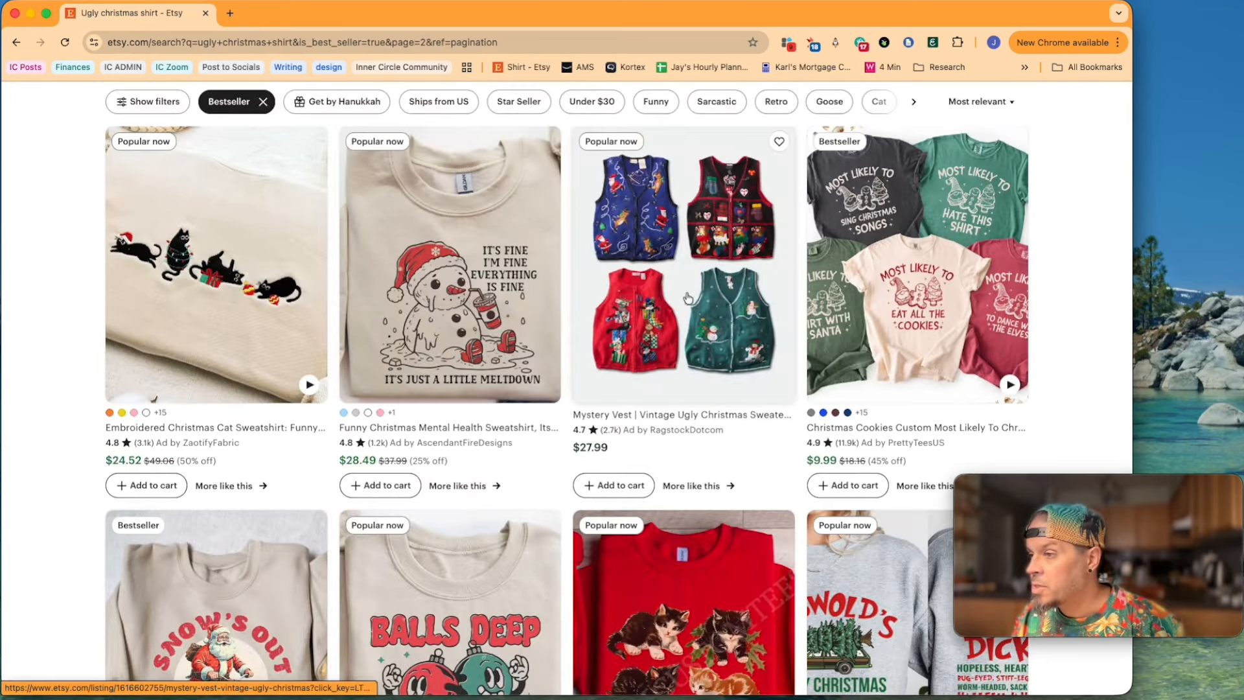
# Step: Browse the bestseller results for the ugly christmas shirt search for design ideas
pyautogui.scroll(-4, 713, 327)
pyautogui.scroll(-13, 692, 320)
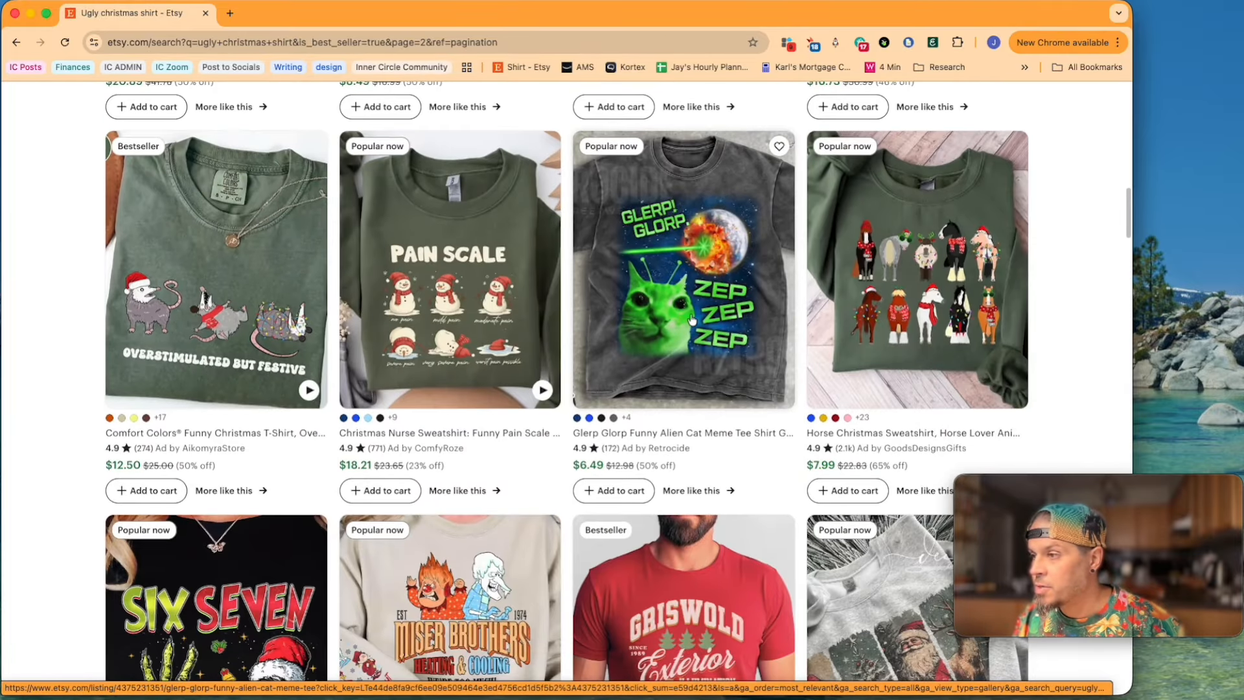
pyautogui.scroll(-1, 699, 336)
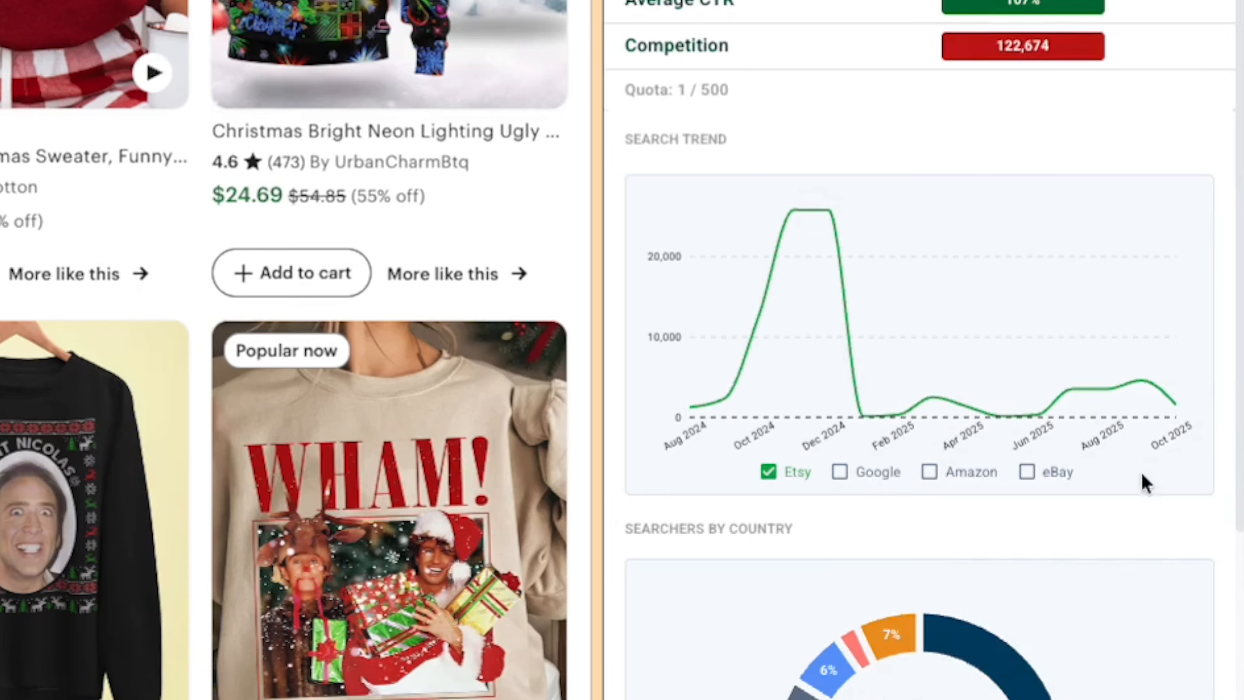
# Step: Check the recent monthly Etsy search volumes on the search trend chart for ugly christmas sweater
pyautogui.moveTo(1076, 407)
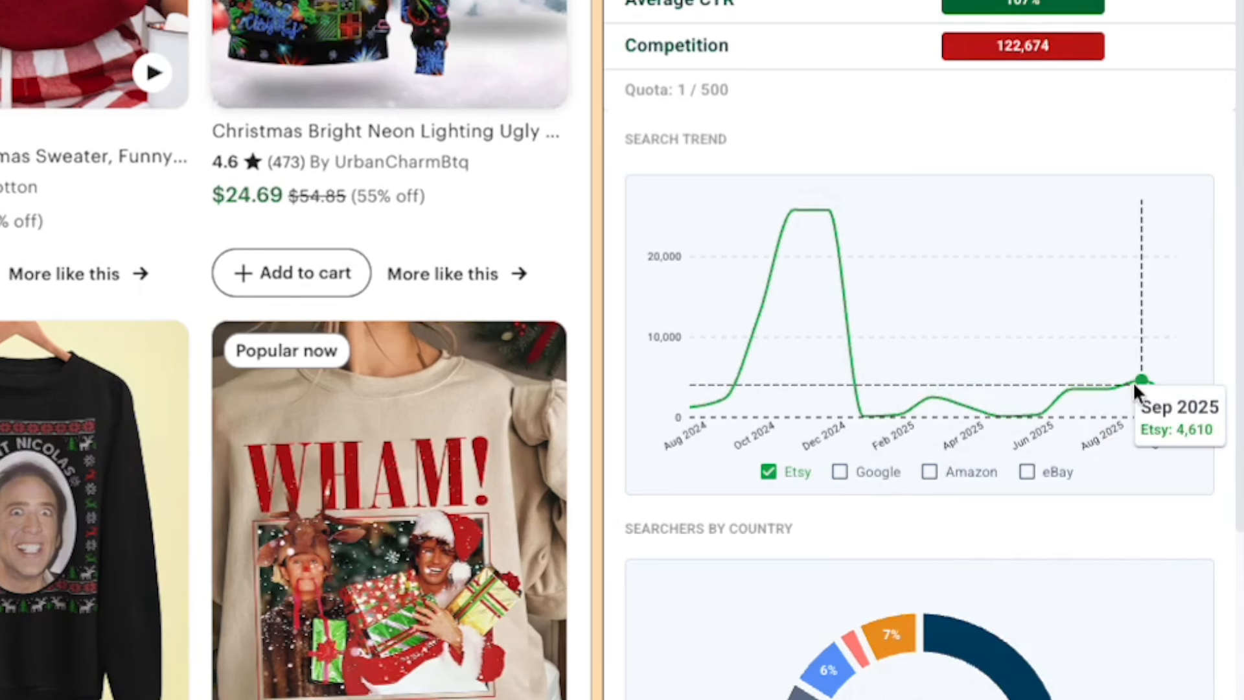
pyautogui.moveTo(1034, 413)
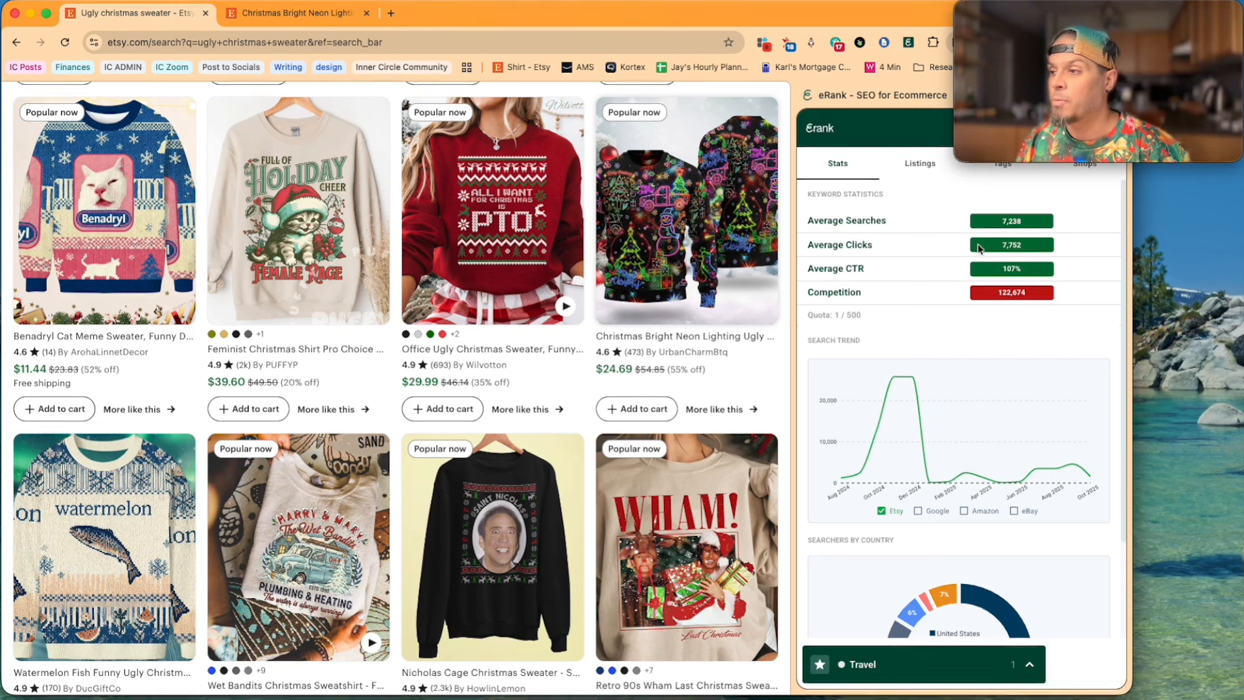
pyautogui.click(1077, 14)
pyautogui.moveTo(1078, 14); pyautogui.dragTo(1051, 239)
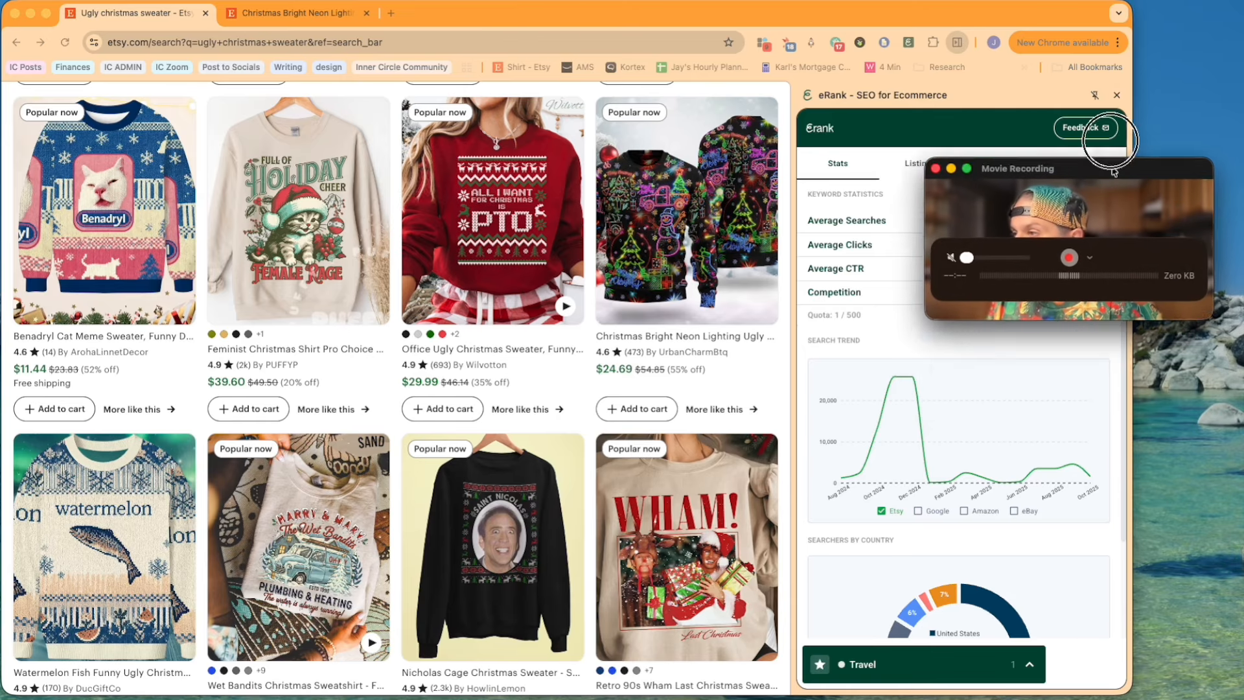
pyautogui.moveTo(1110, 235); pyautogui.dragTo(1090, 31)
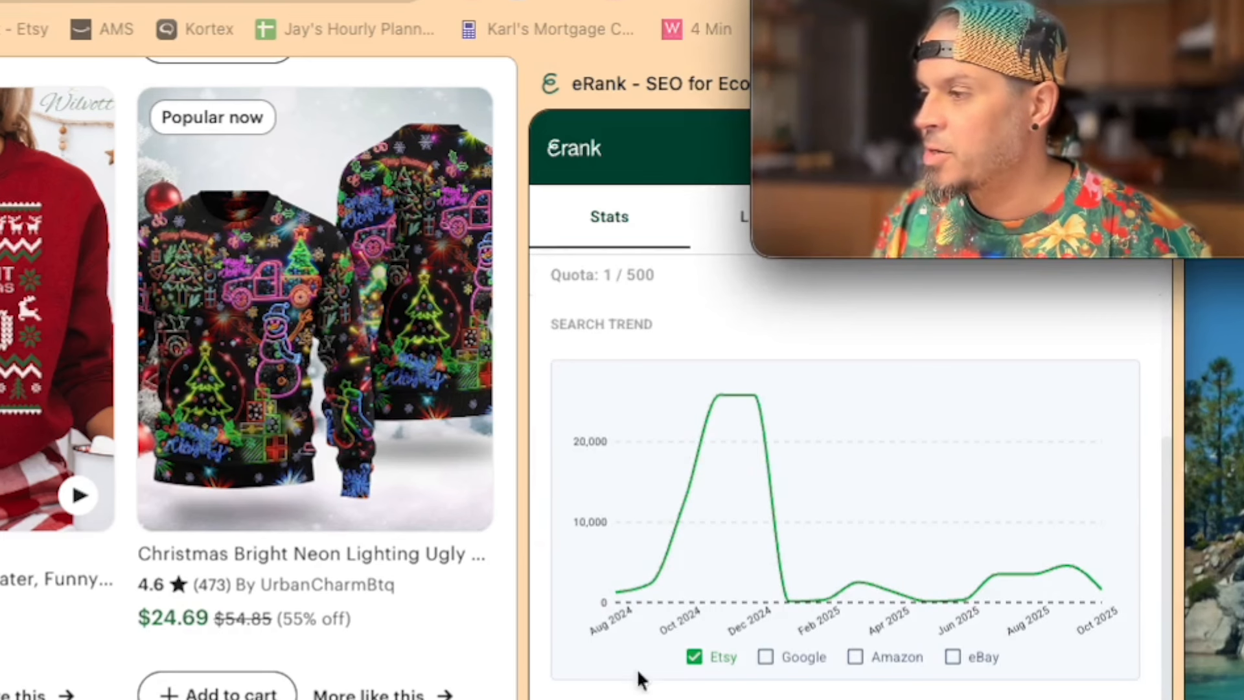
# Step: Add Google, Amazon and eBay to the Etsy search trend chart and inspect the December 2024 search volumes
pyautogui.click(766, 658)
pyautogui.click(857, 658)
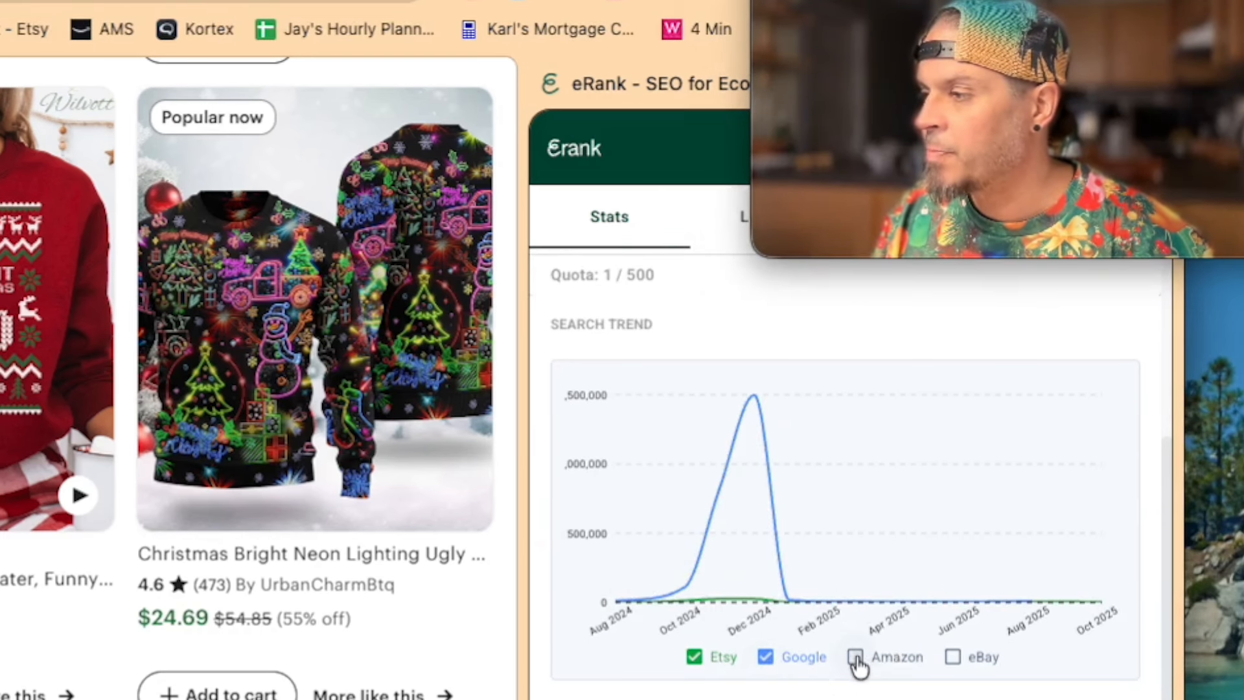
pyautogui.click(953, 657)
pyautogui.click(953, 658)
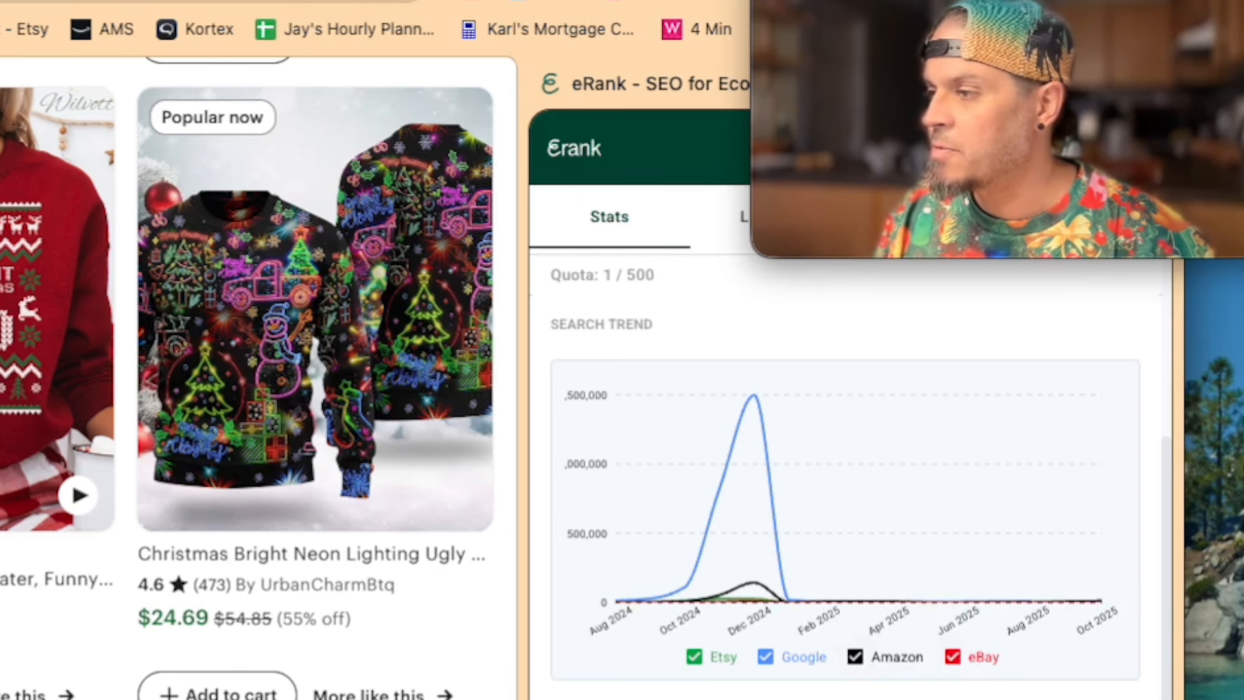
pyautogui.click(694, 657)
pyautogui.click(694, 658)
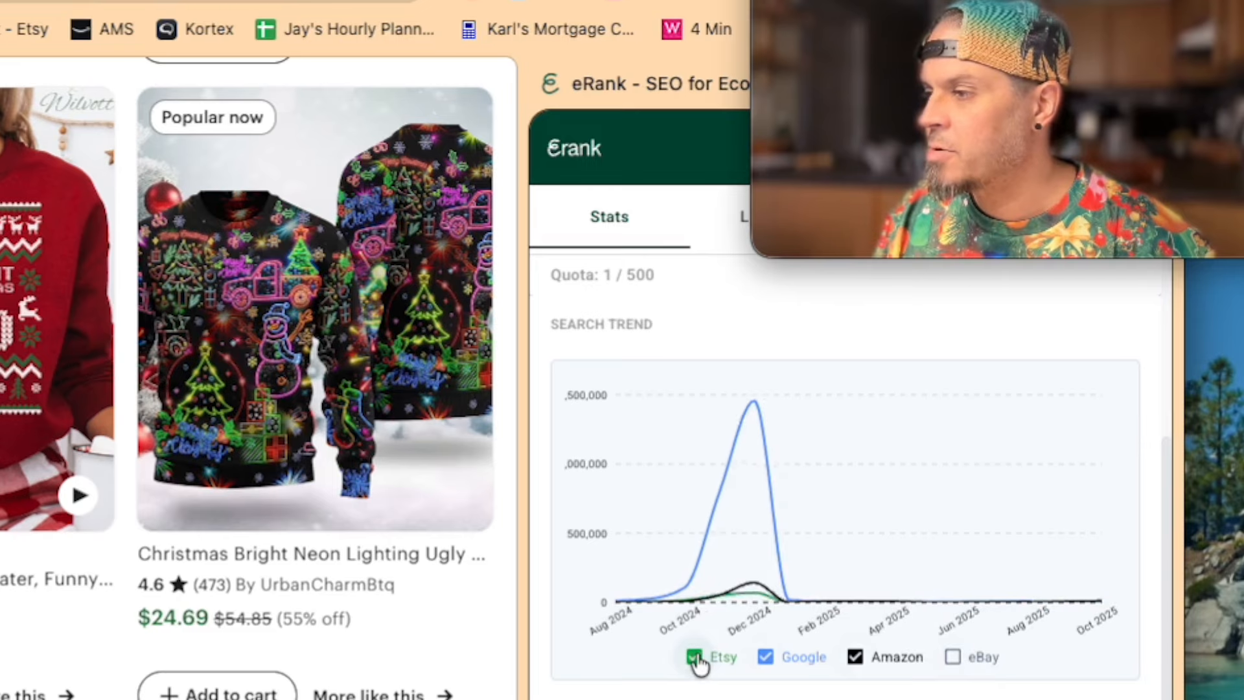
pyautogui.click(953, 658)
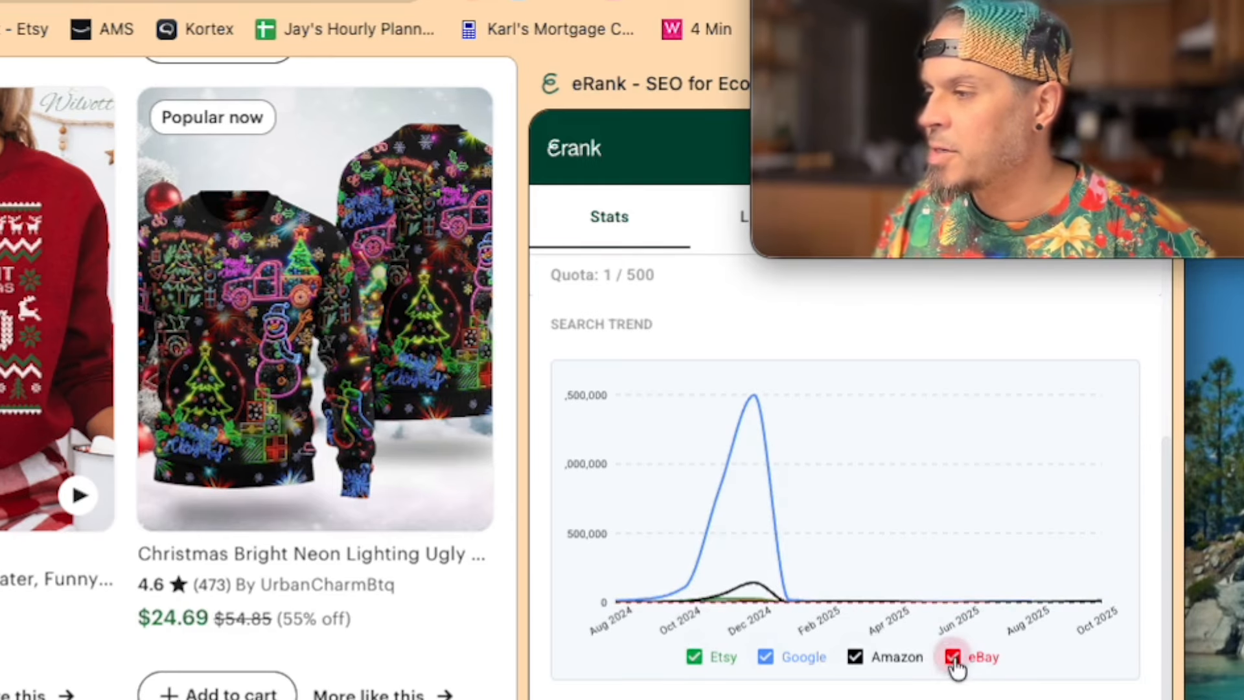
pyautogui.moveTo(744, 390)
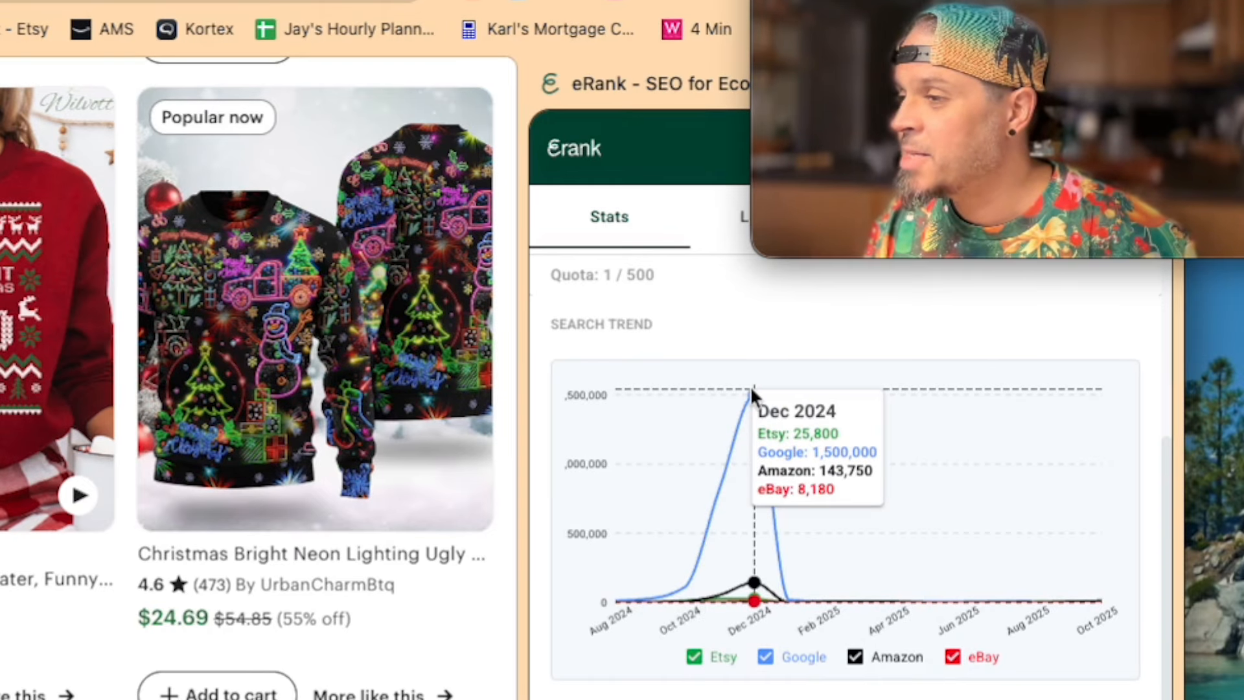
pyautogui.moveTo(729, 415)
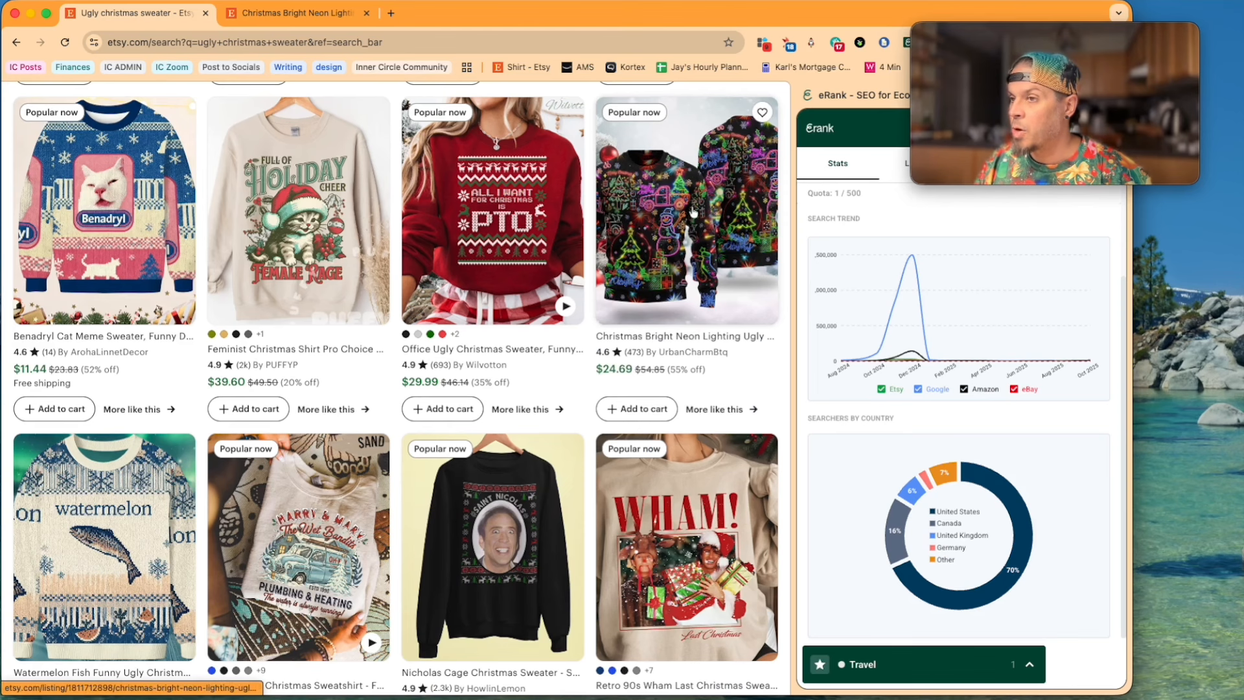
# Step: Open the Christmas Bright Neon Lighting Ugly Christmas Sweater listing and uncover its eRank listing statistics
pyautogui.click(692, 206)
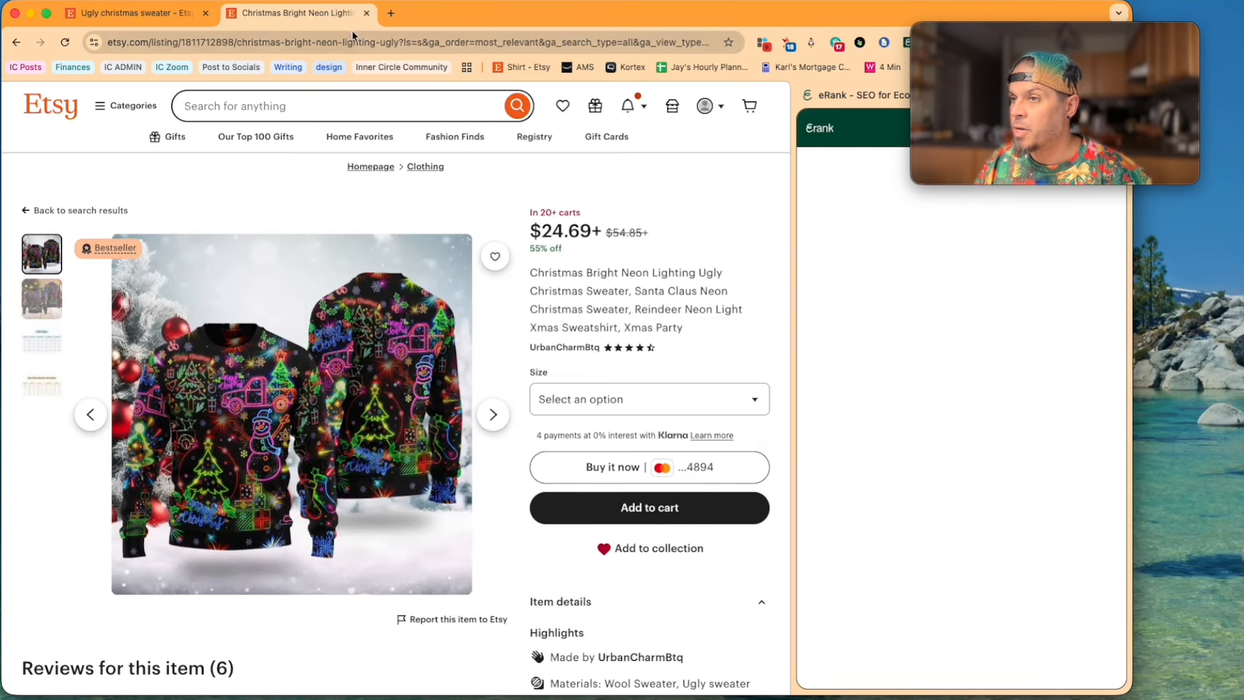
pyautogui.click(1055, 35)
pyautogui.moveTo(1054, 35); pyautogui.dragTo(1069, 544)
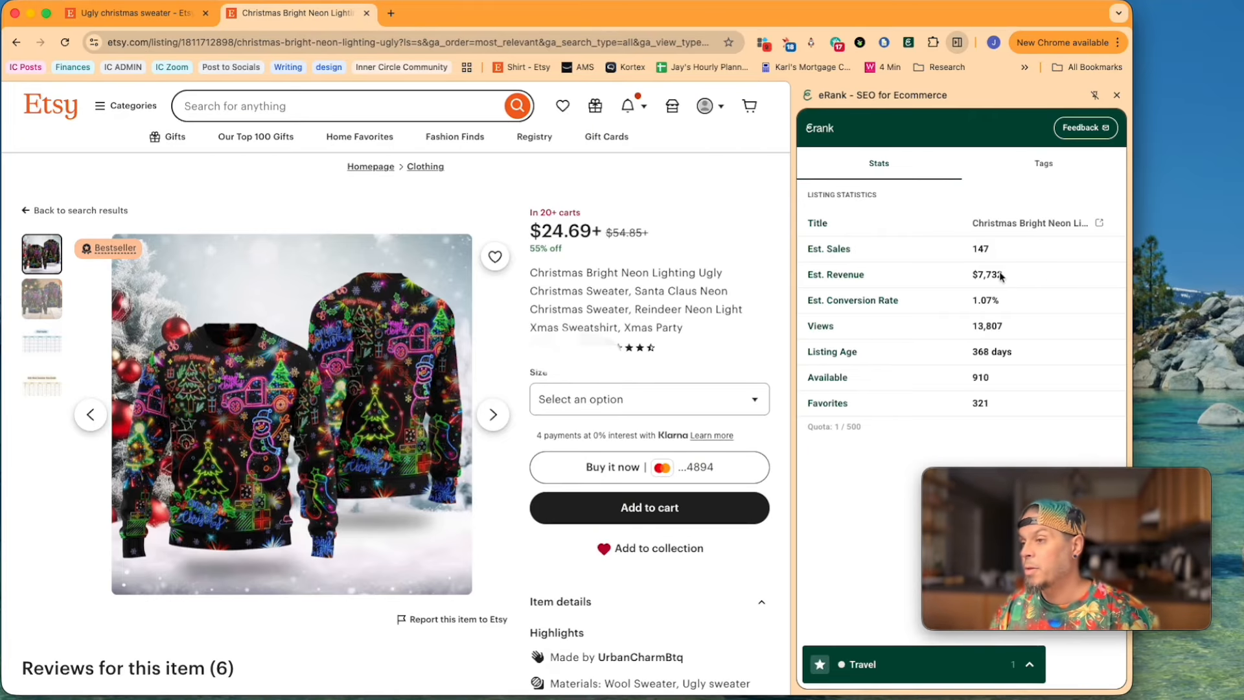
# Step: Show the neon sweater listing's tags in eRank and uncover their search volume and competition figures
pyautogui.click(1042, 170)
pyautogui.moveTo(1068, 496)
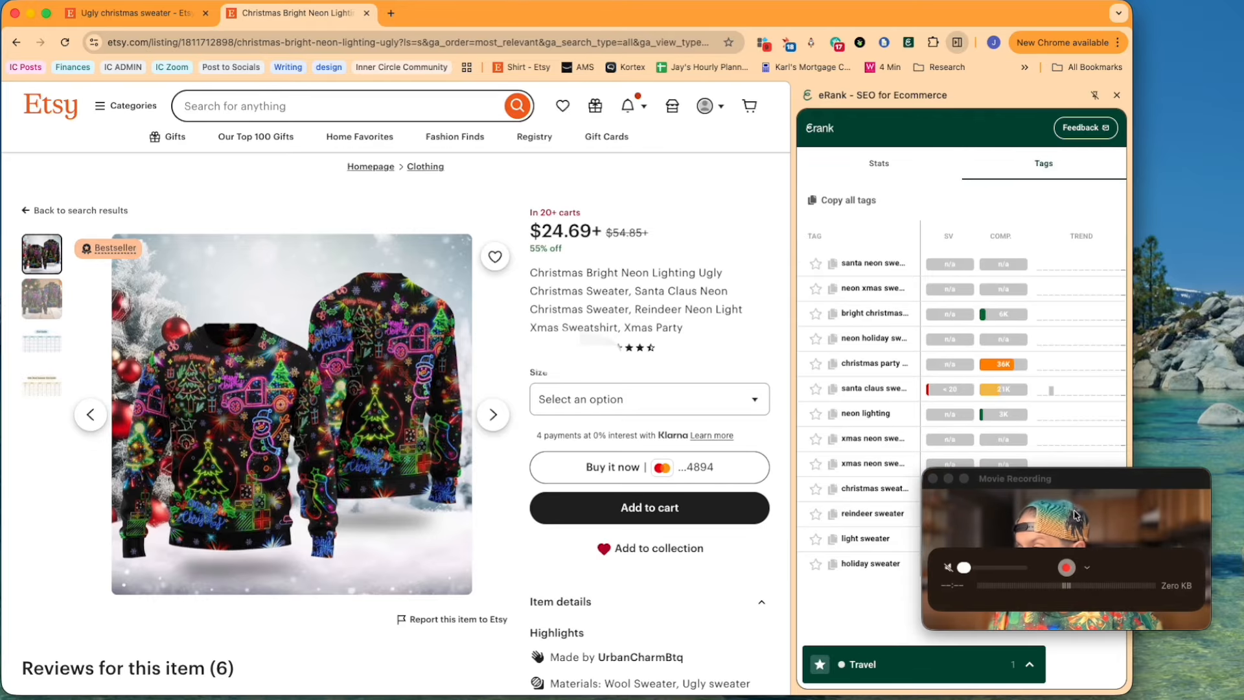
pyautogui.moveTo(1072, 486); pyautogui.dragTo(538, 503)
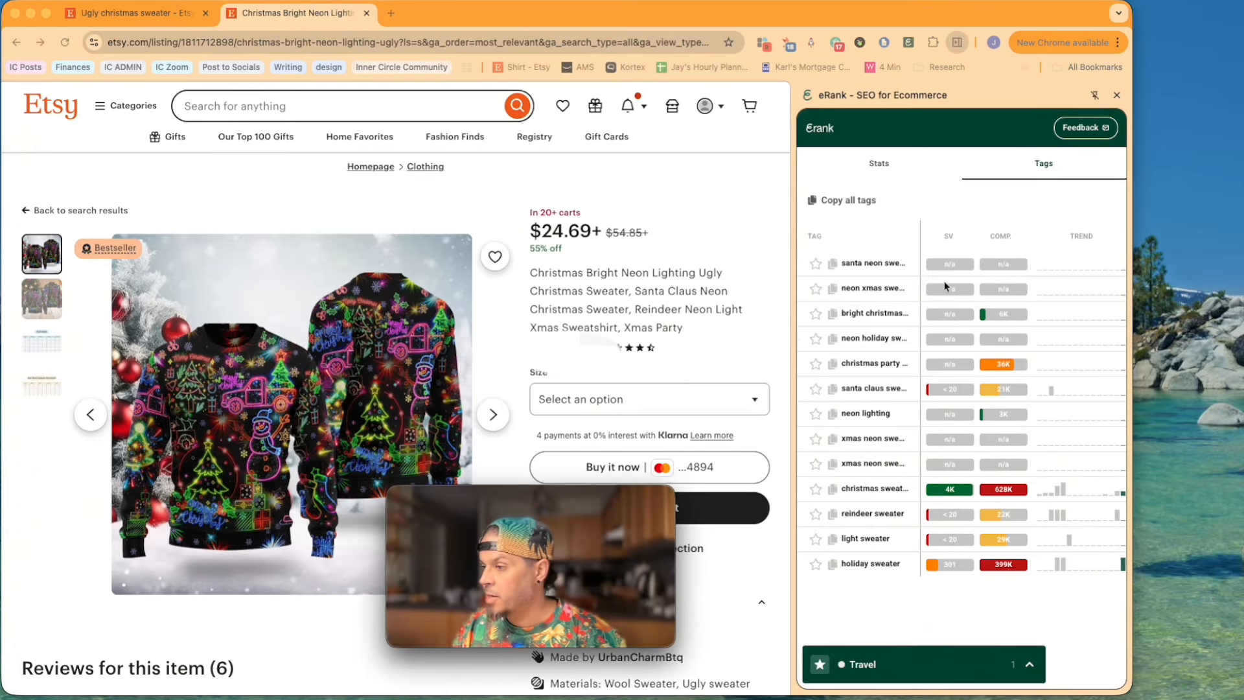
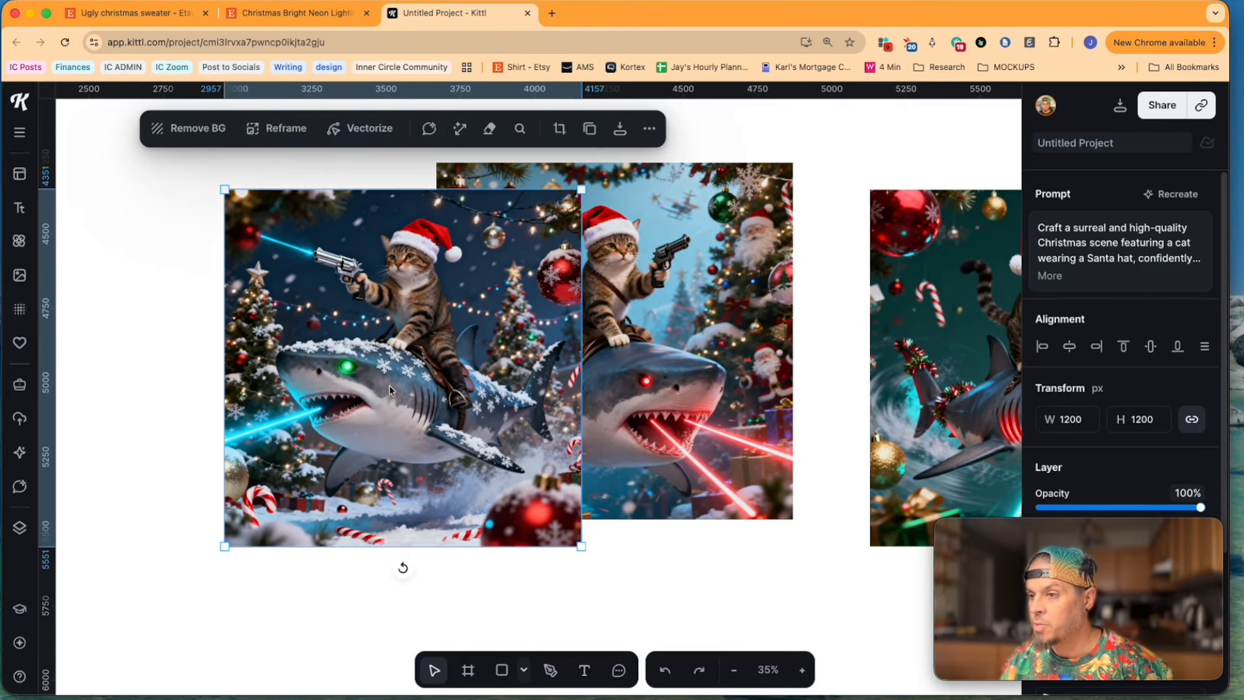
# Step: Delete the two other cat-and-shark images, keeping only the one with the snow-covered shark and blue mouth laser
pyautogui.rightClick(446, 376)
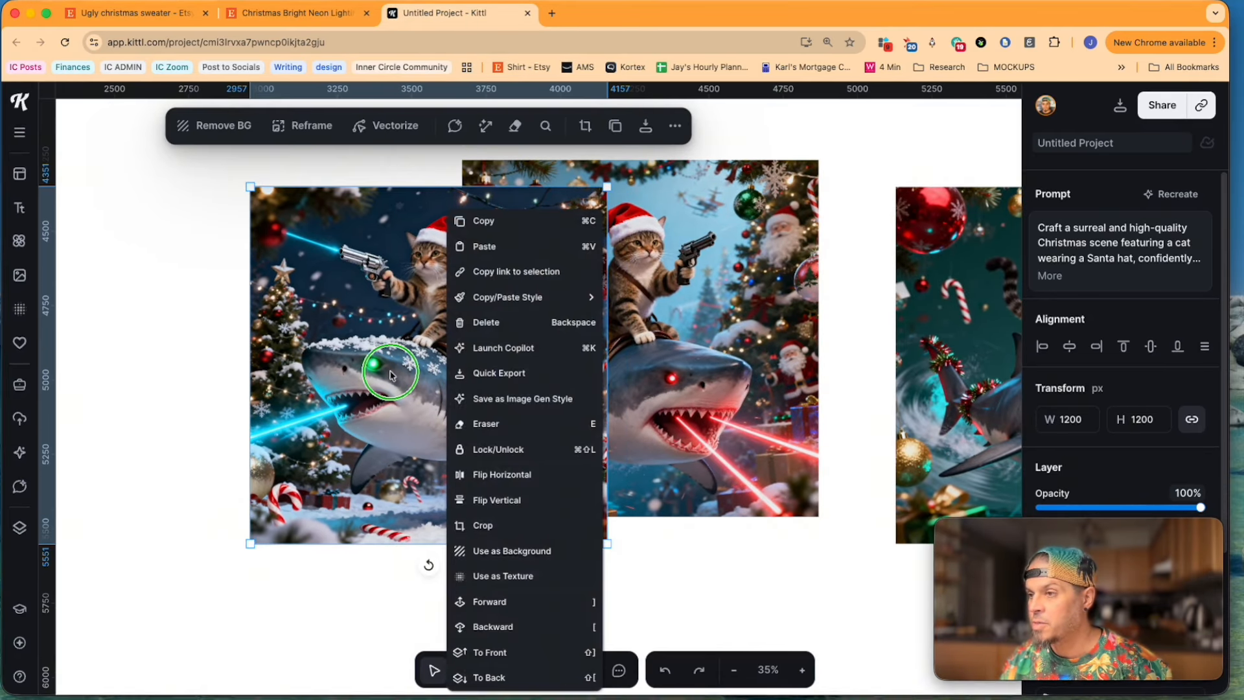
pyautogui.click(353, 371)
pyautogui.scroll(-10, 354, 372)
pyautogui.click(497, 355)
pyautogui.keyDown('shift'); pyautogui.click(625, 377); pyautogui.keyUp('shift')
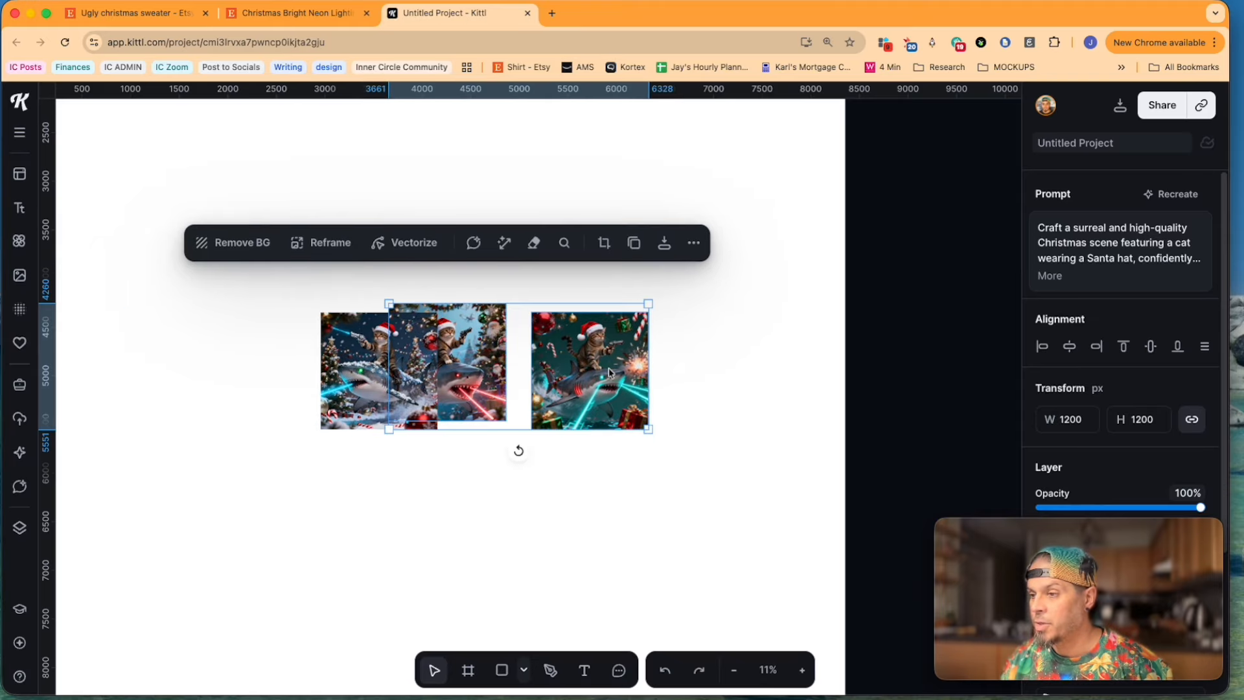
pyautogui.press('BackSpace')
# Step: Enlarge the snow-covered shark image to about 9602 px so it spans the width of the Printify T-Shirt artboard
pyautogui.click(402, 395)
pyautogui.scroll(-10, 402, 395)
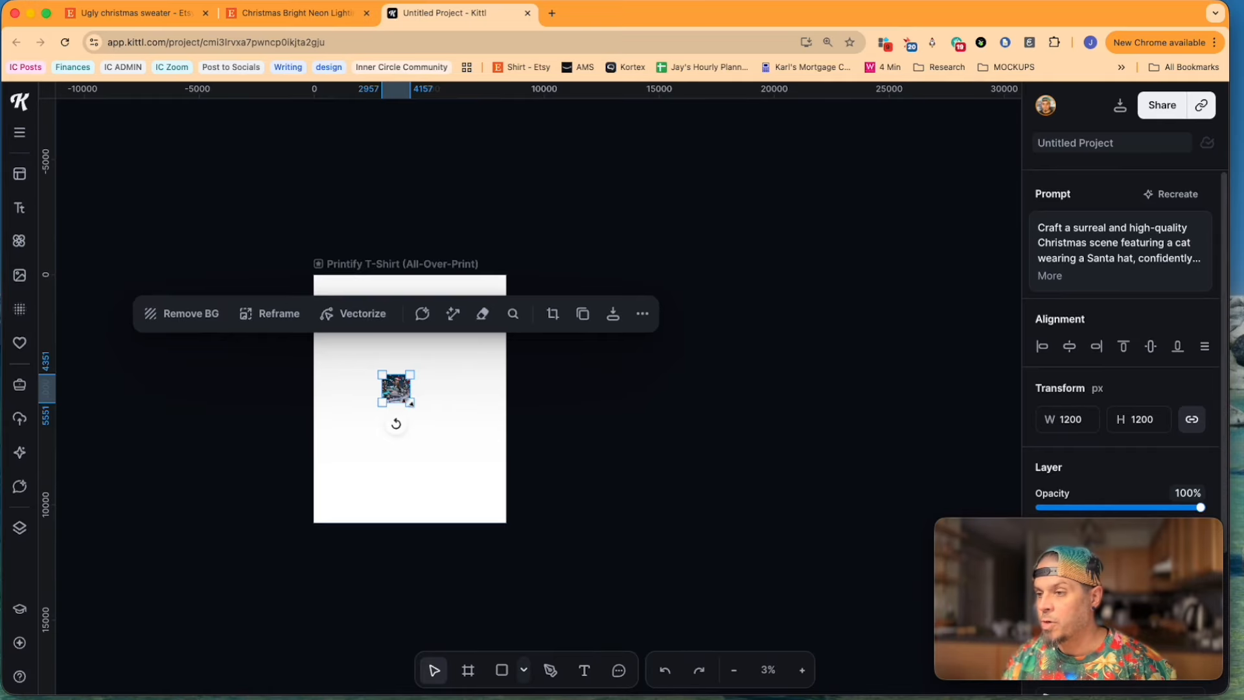
pyautogui.moveTo(411, 403); pyautogui.dragTo(536, 527)
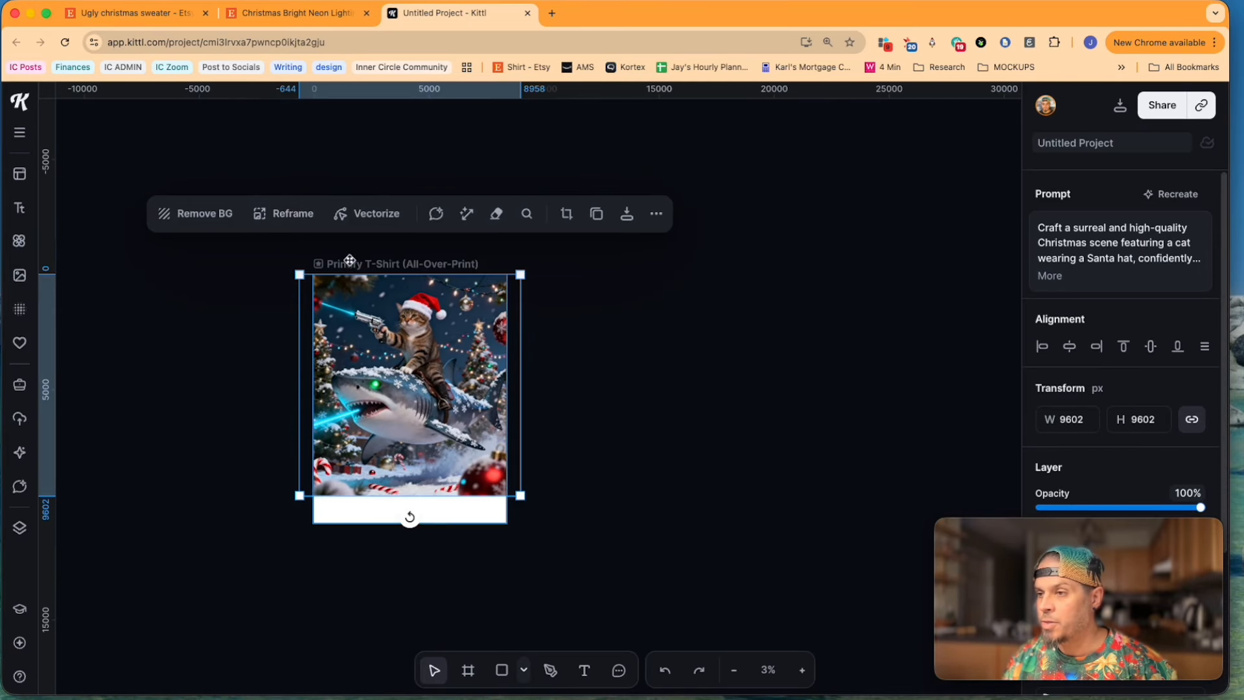
# Step: Add a Smartboard from the T-shirt artboard with the prompt "make the laser coming out of the shark's eyes instead of its mouth"
pyautogui.click(350, 264)
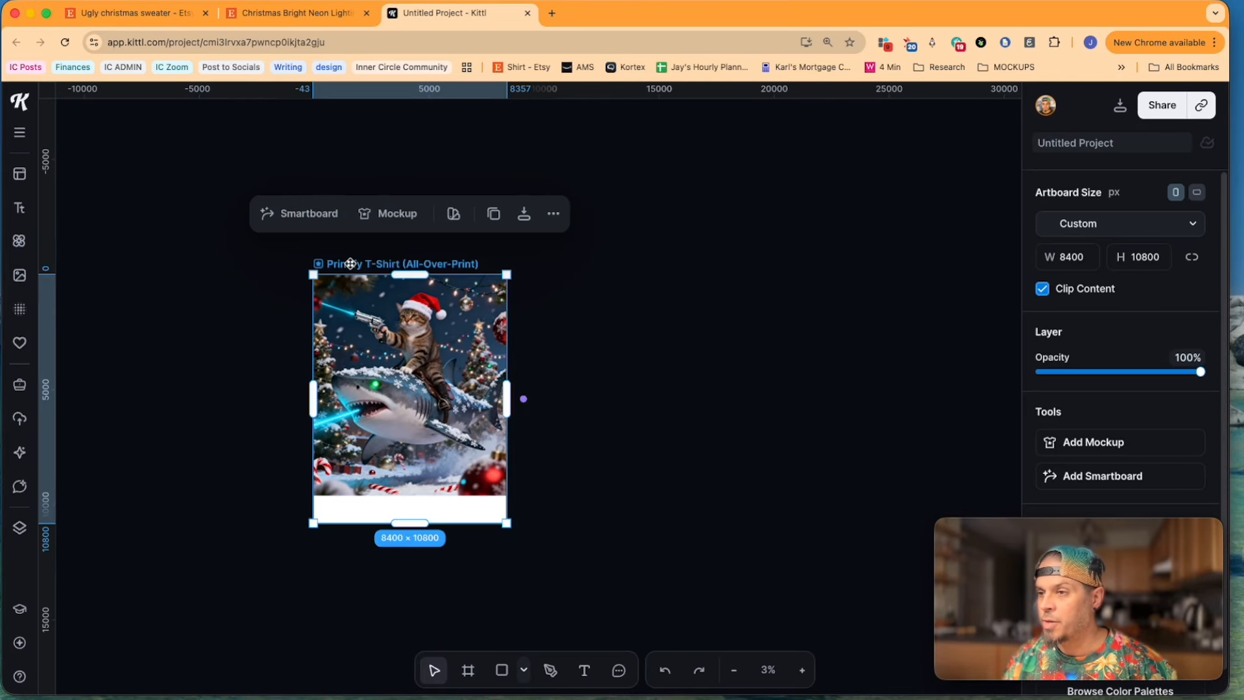
pyautogui.click(309, 214)
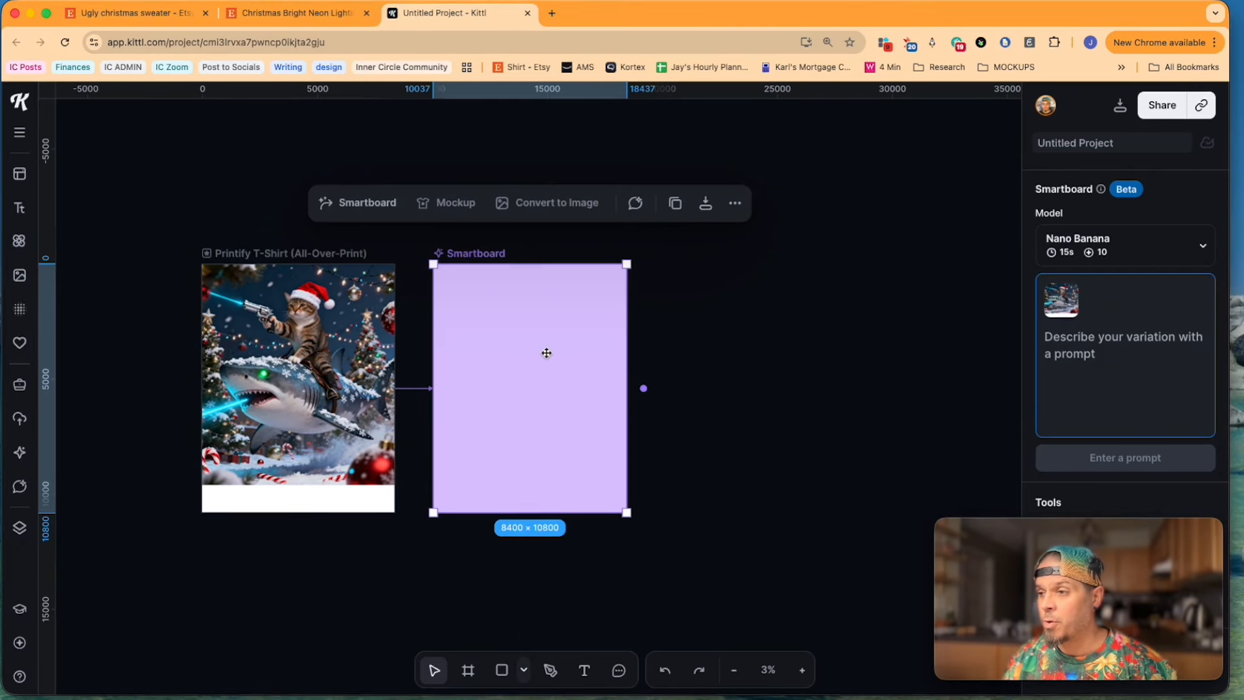
pyautogui.write("make the laser coming out of the shark's eyes instead of its mouth")
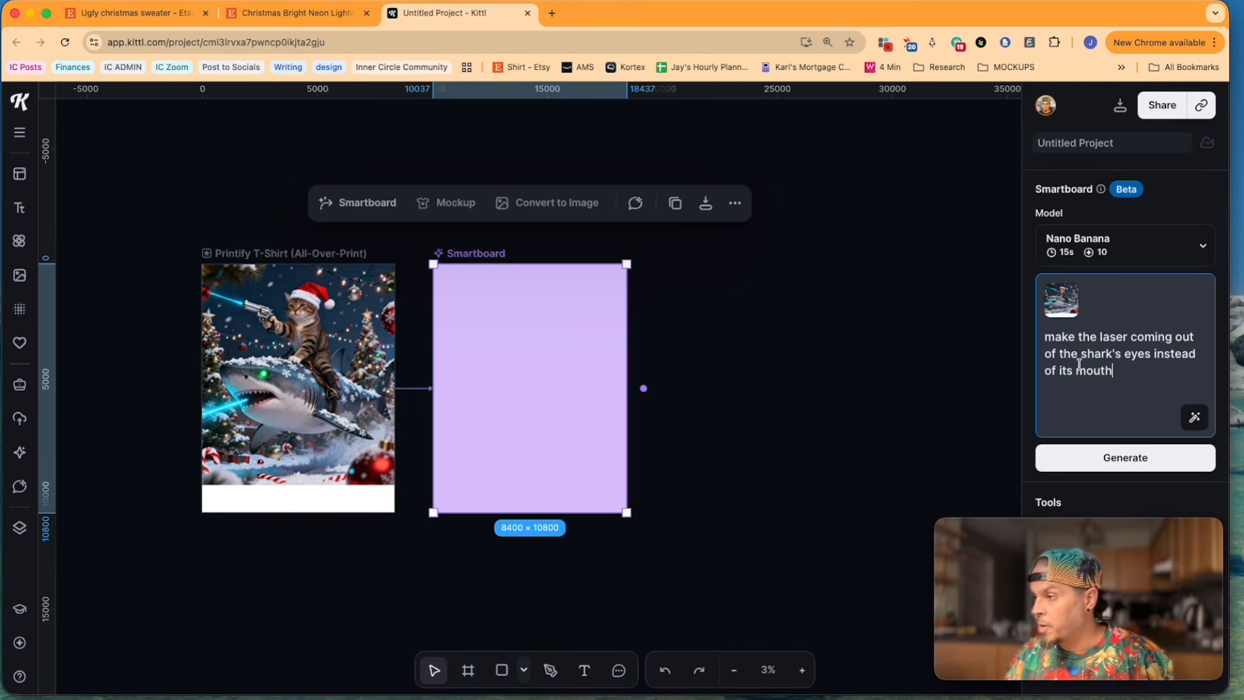
# Step: Generate two new images of a Santa-hat cat riding a shark with laser beams from its eyes using Seedream 4
pyautogui.click(407, 456)
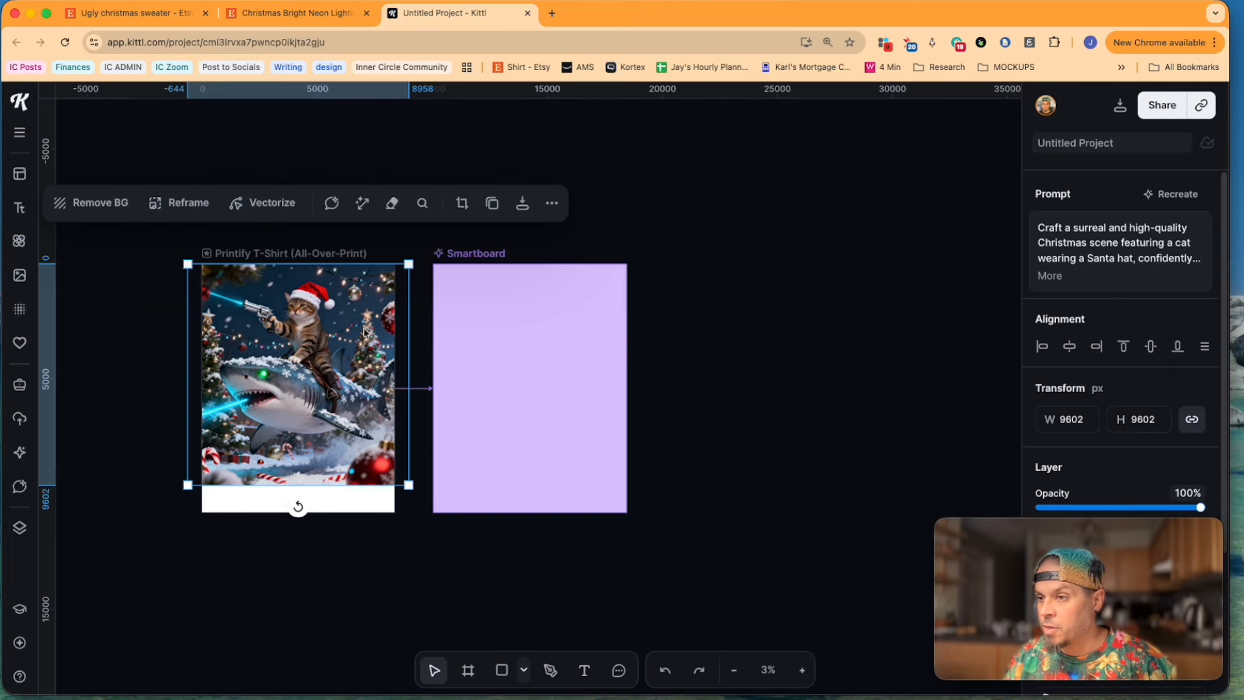
pyautogui.click(447, 295)
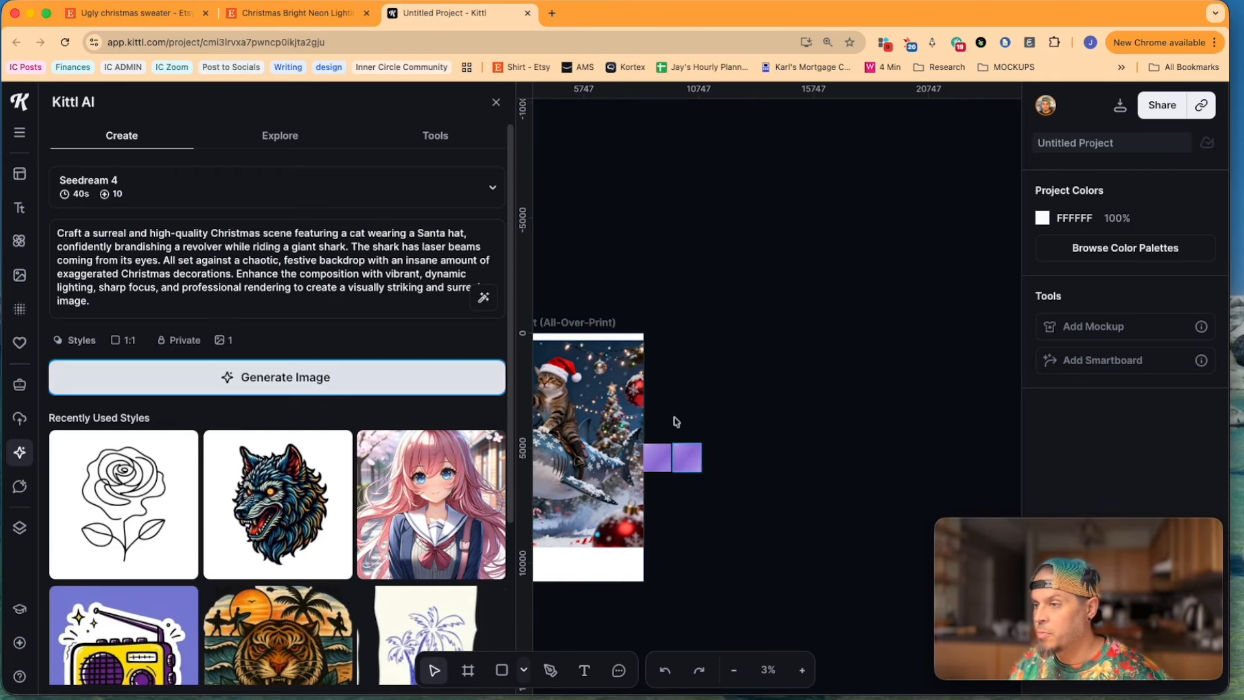
pyautogui.click(588, 418)
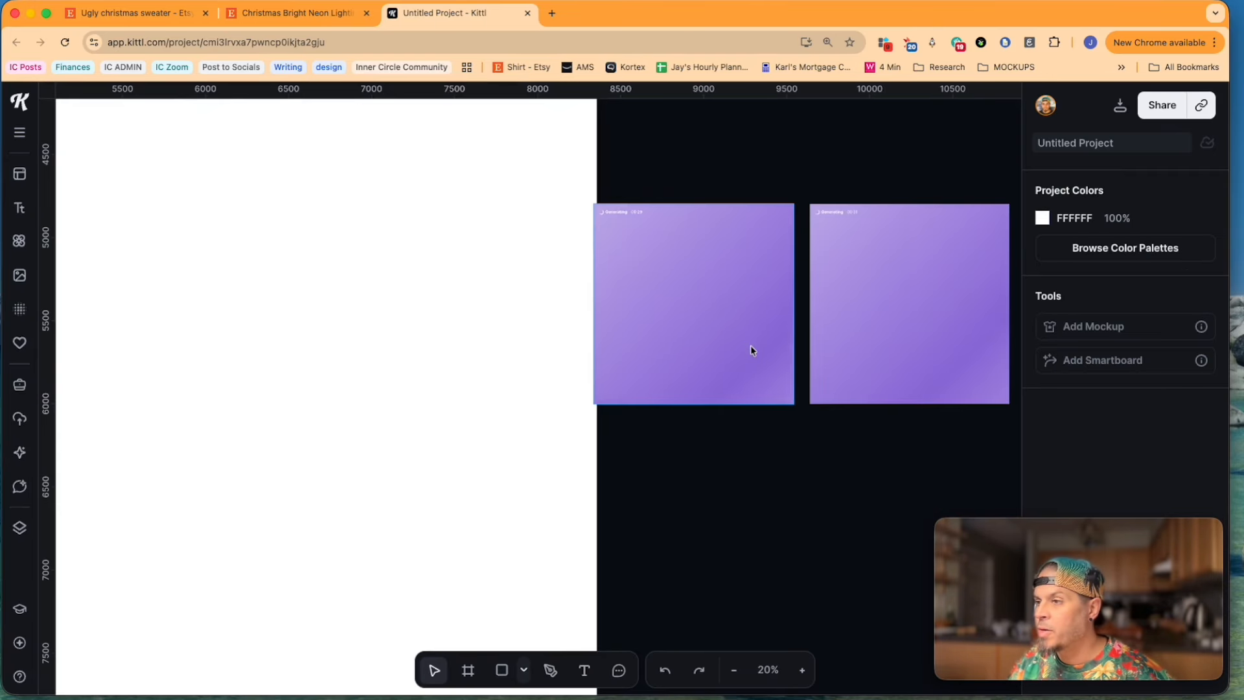
pyautogui.scroll(5, 750, 344)
pyautogui.scroll(3, 749, 343)
pyautogui.hscroll(3, 748, 343)
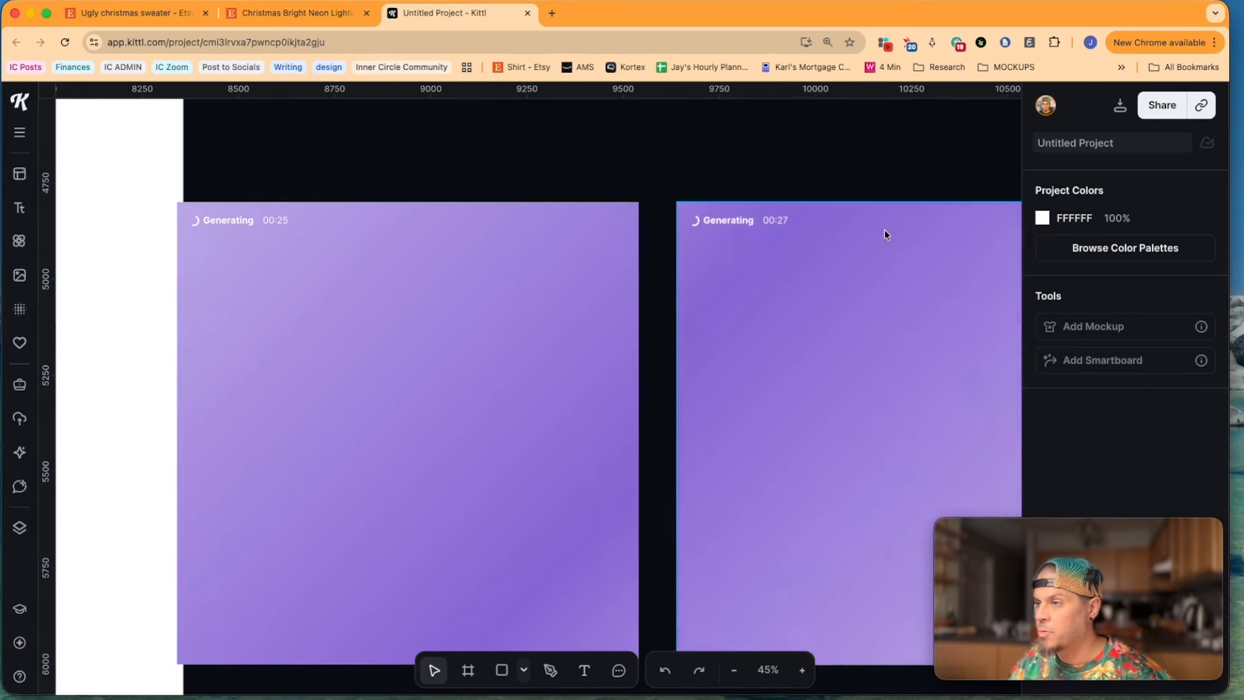
pyautogui.scroll(-2, 196, 396)
pyautogui.scroll(-2, 196, 400)
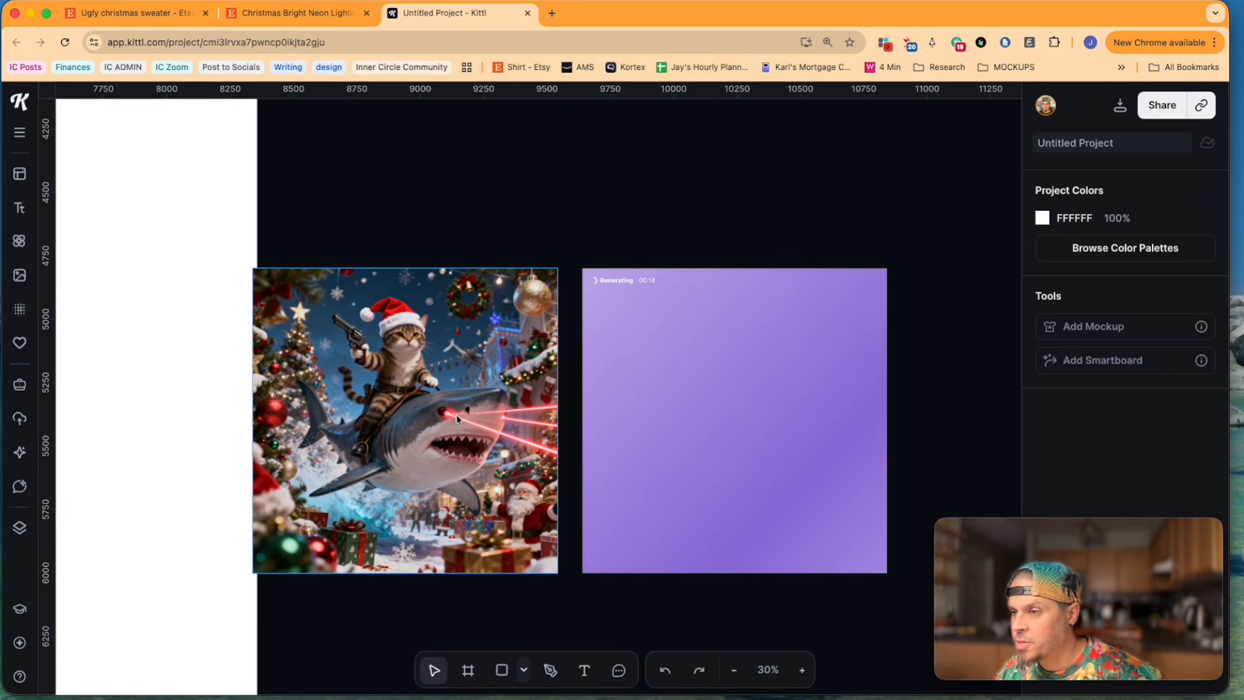
# Step: Examine the shark's eyes and laser beams in the two newly generated Seedream images
pyautogui.scroll(2, 457, 418)
pyautogui.scroll(1, 457, 419)
pyautogui.hscroll(-2, 457, 419)
pyautogui.scroll(-1, 457, 419)
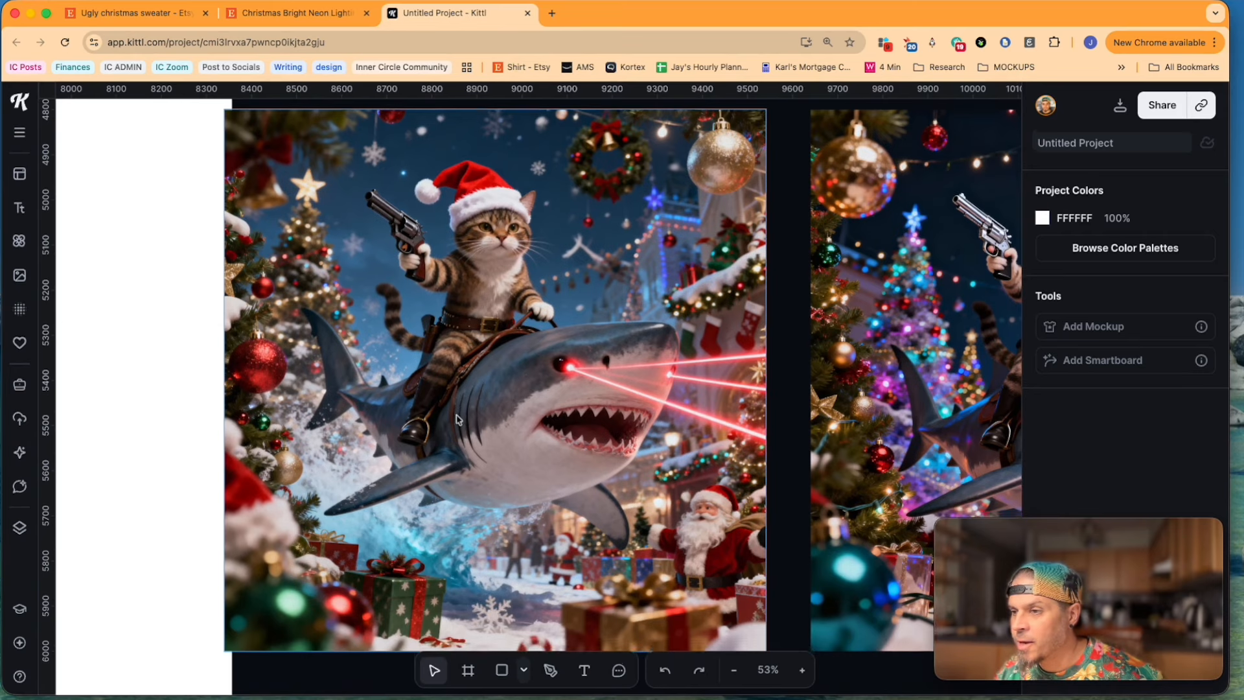
pyautogui.hscroll(5, 457, 419)
pyautogui.hscroll(2, 720, 431)
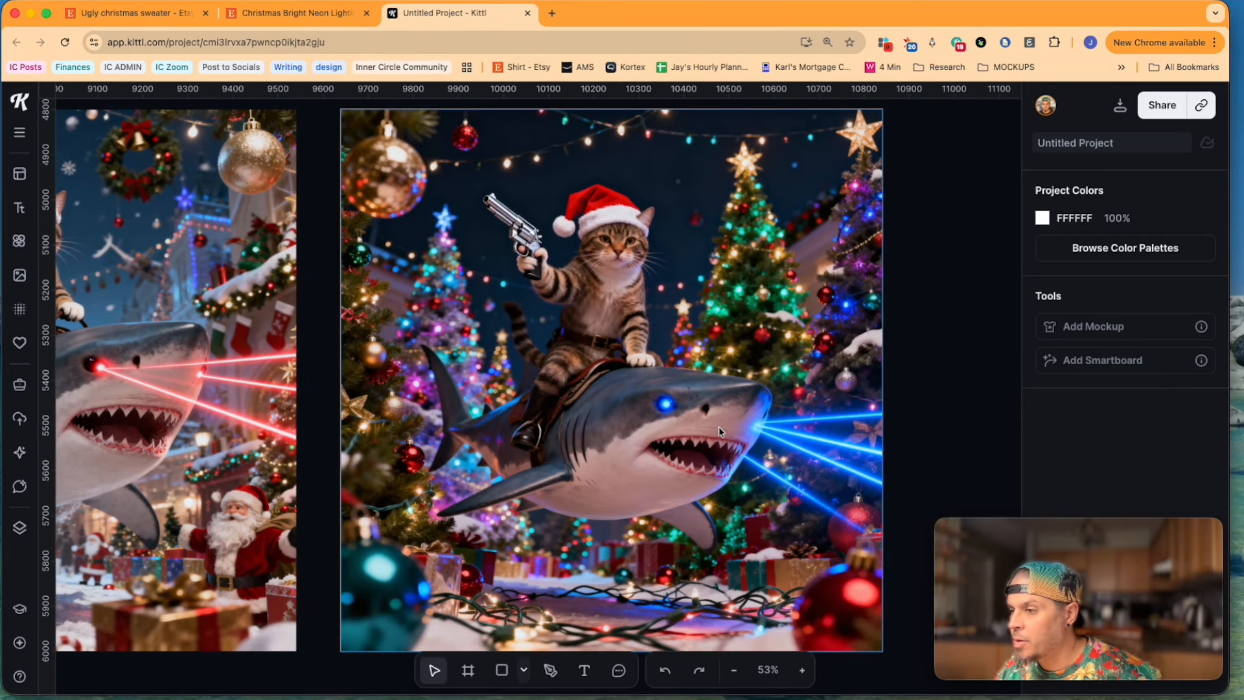
pyautogui.scroll(-1, 719, 431)
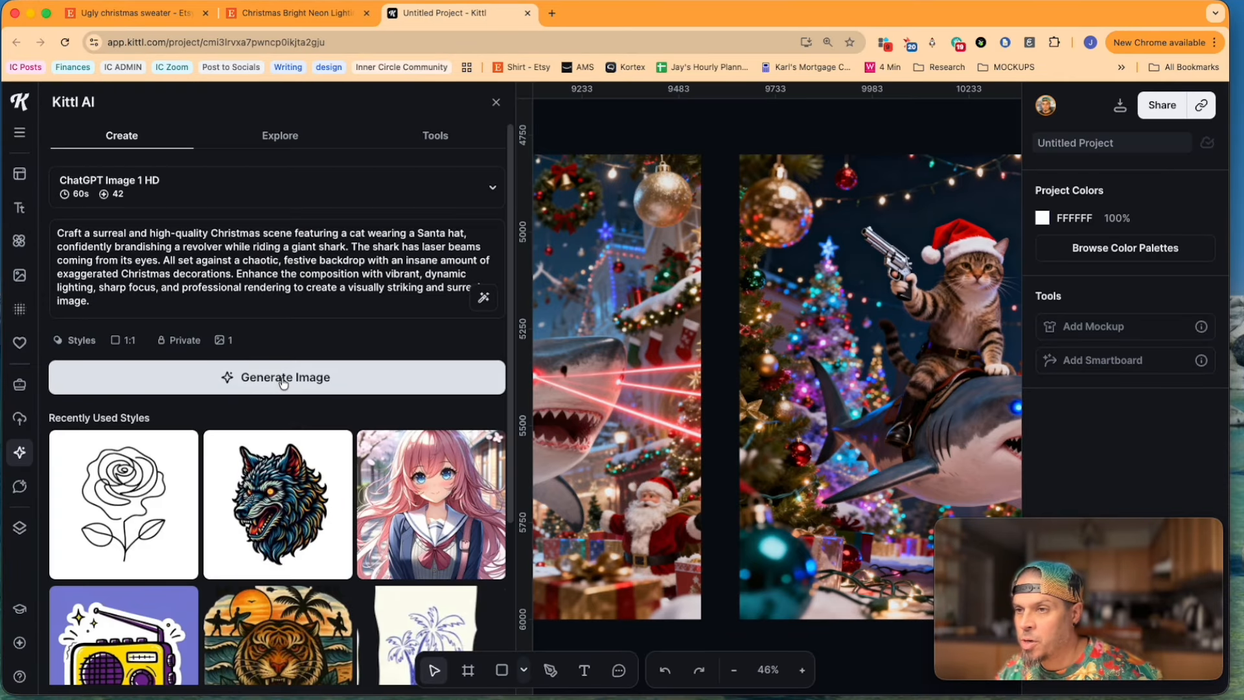
# Step: Generate another version of the cat-and-shark Christmas scene with the ChatGPT Image 1 HD model and leave the generator
pyautogui.click(279, 383)
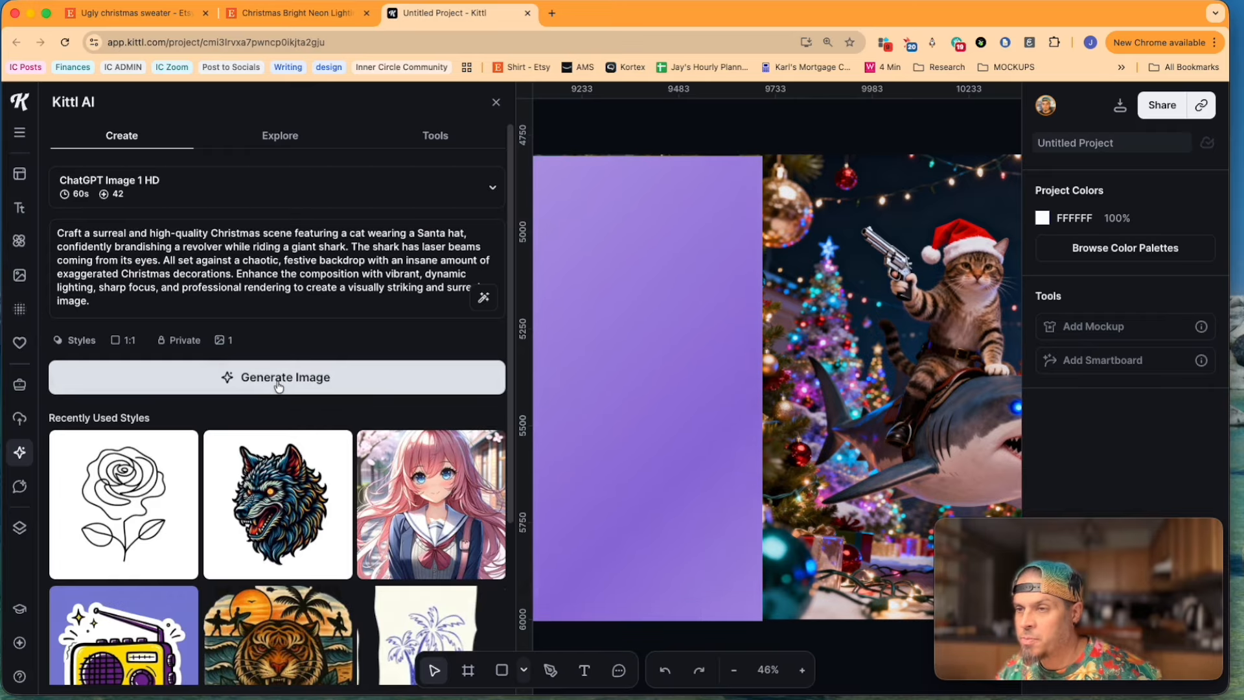
pyautogui.click(496, 102)
pyautogui.scroll(1, 572, 376)
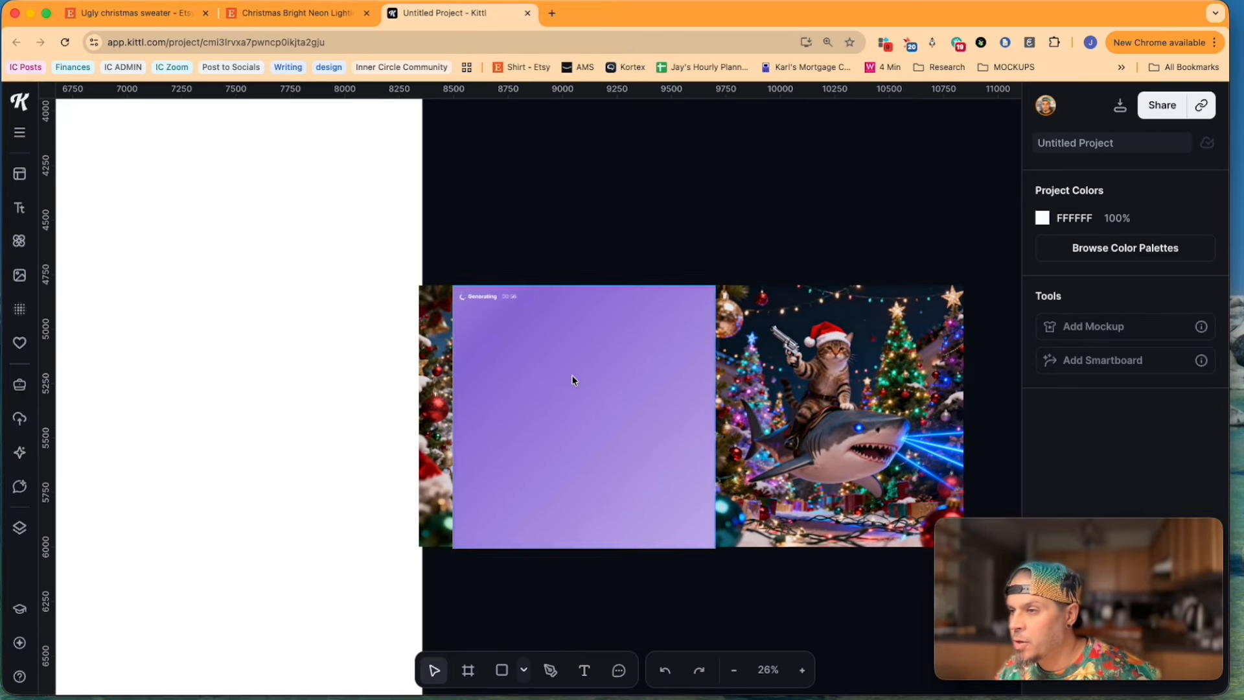
pyautogui.scroll(5, 571, 374)
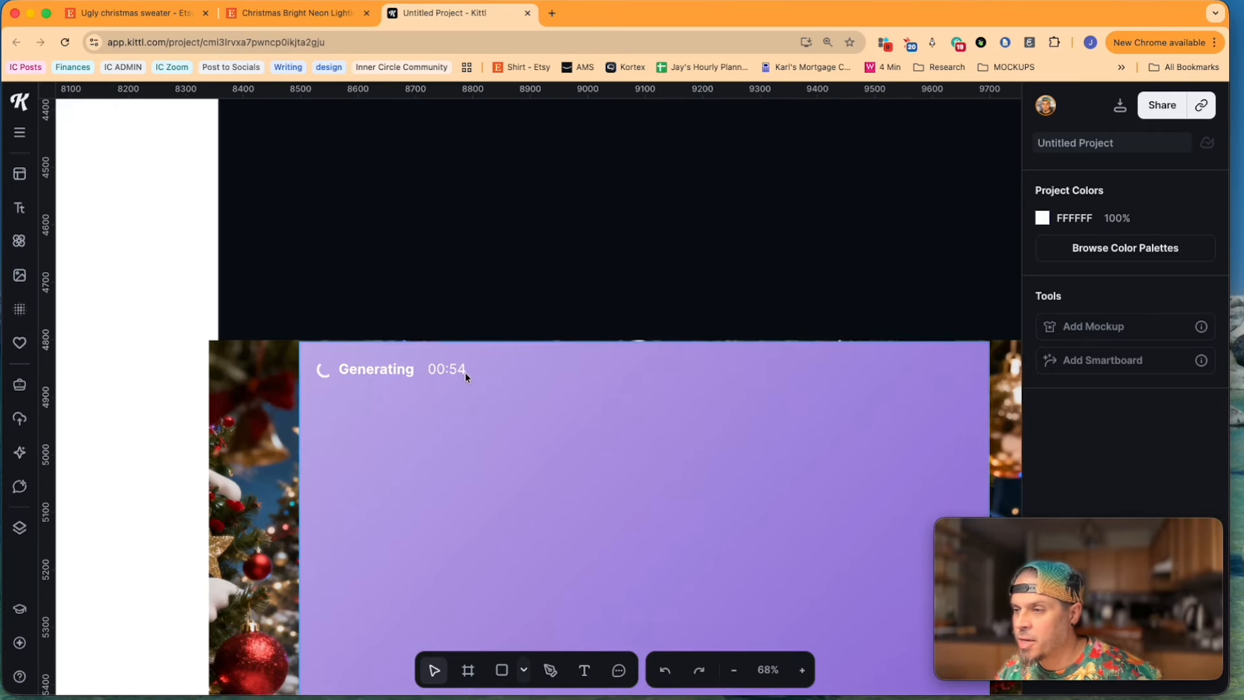
pyautogui.scroll(-8, 516, 389)
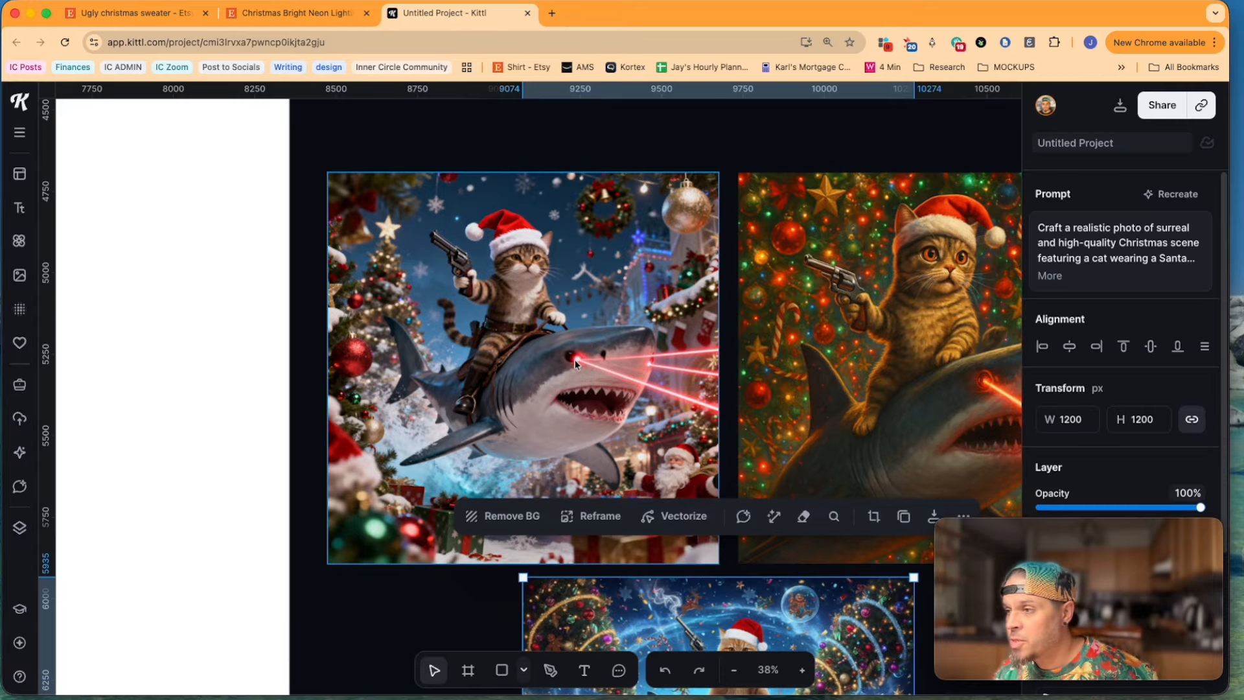
# Step: Compare the generated cat-and-shark images, checking the style, the lasers and the Christmas decorations
pyautogui.hscroll(5, 574, 363)
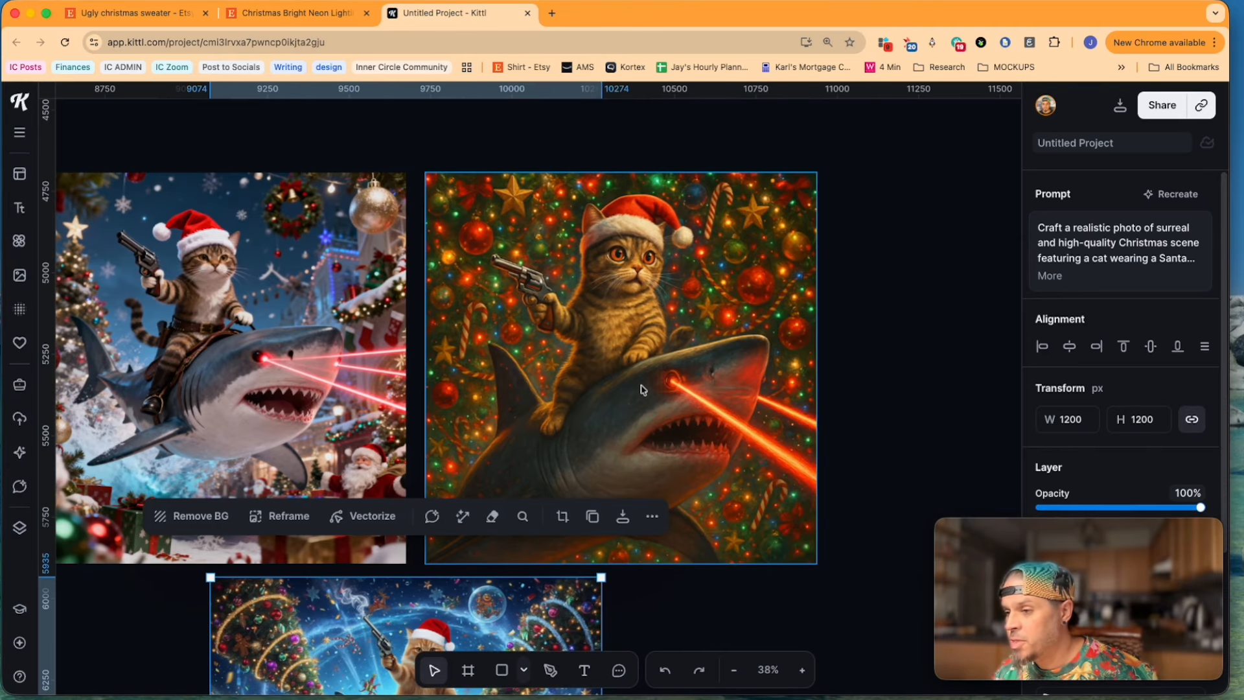
pyautogui.press('Escape')
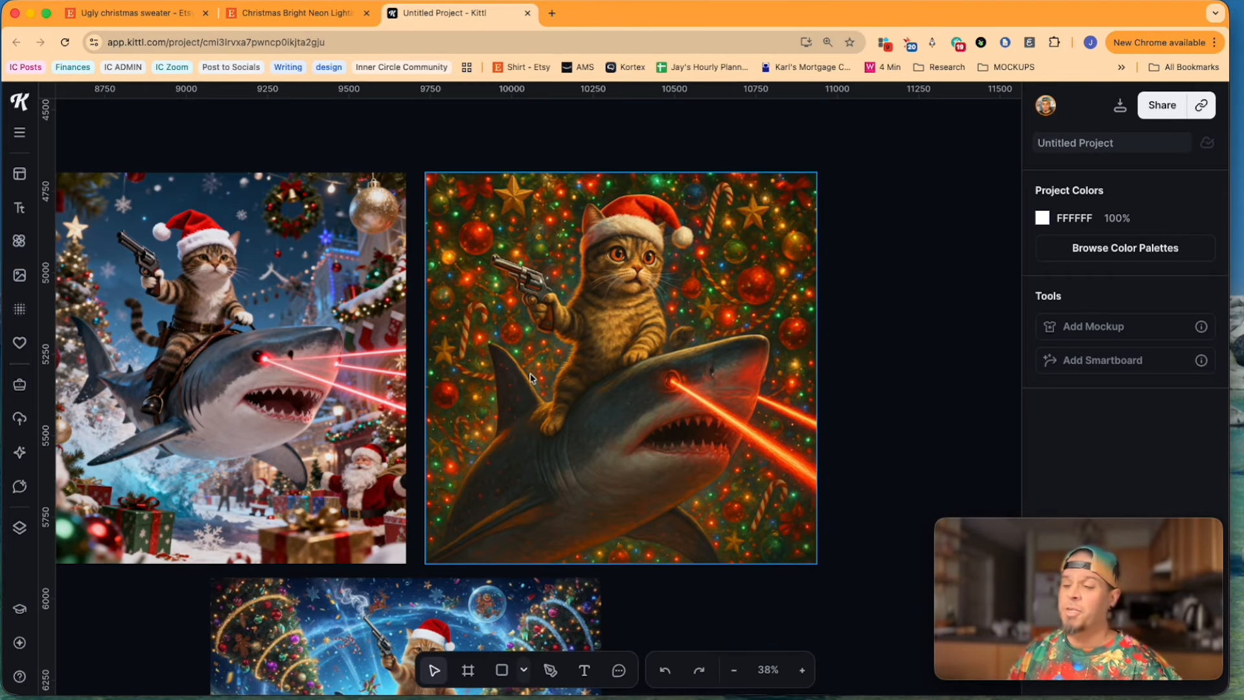
pyautogui.scroll(-5, 549, 379)
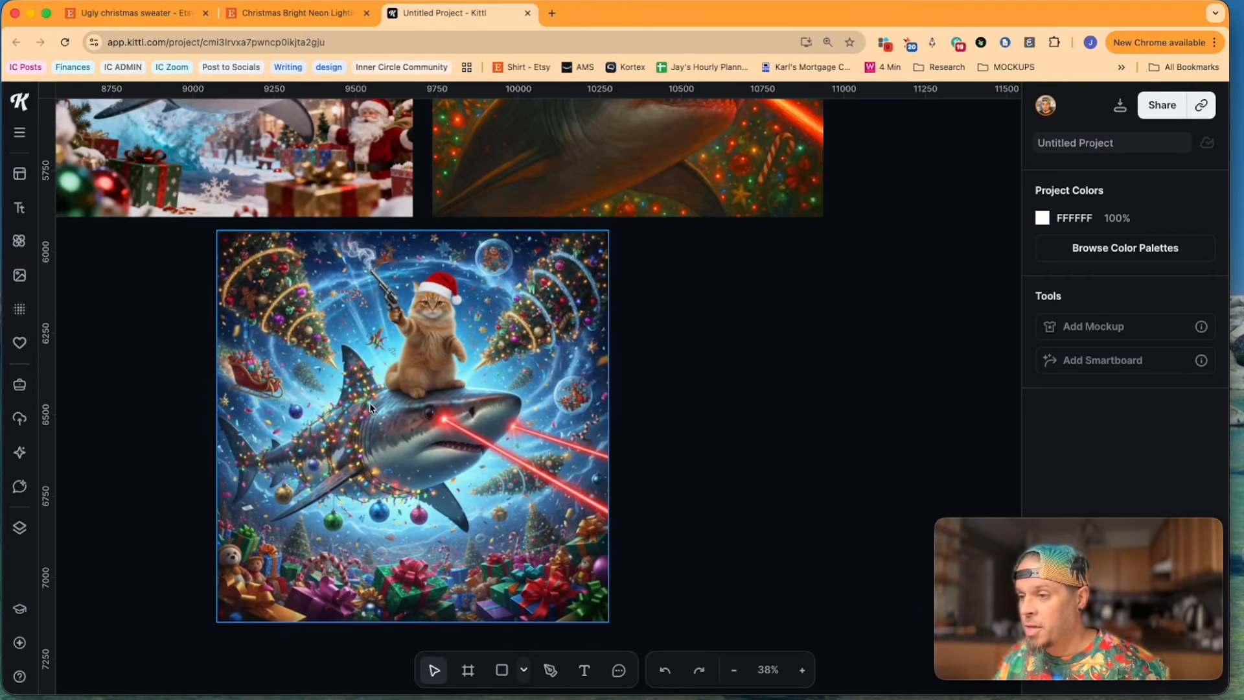
pyautogui.scroll(5, 371, 402)
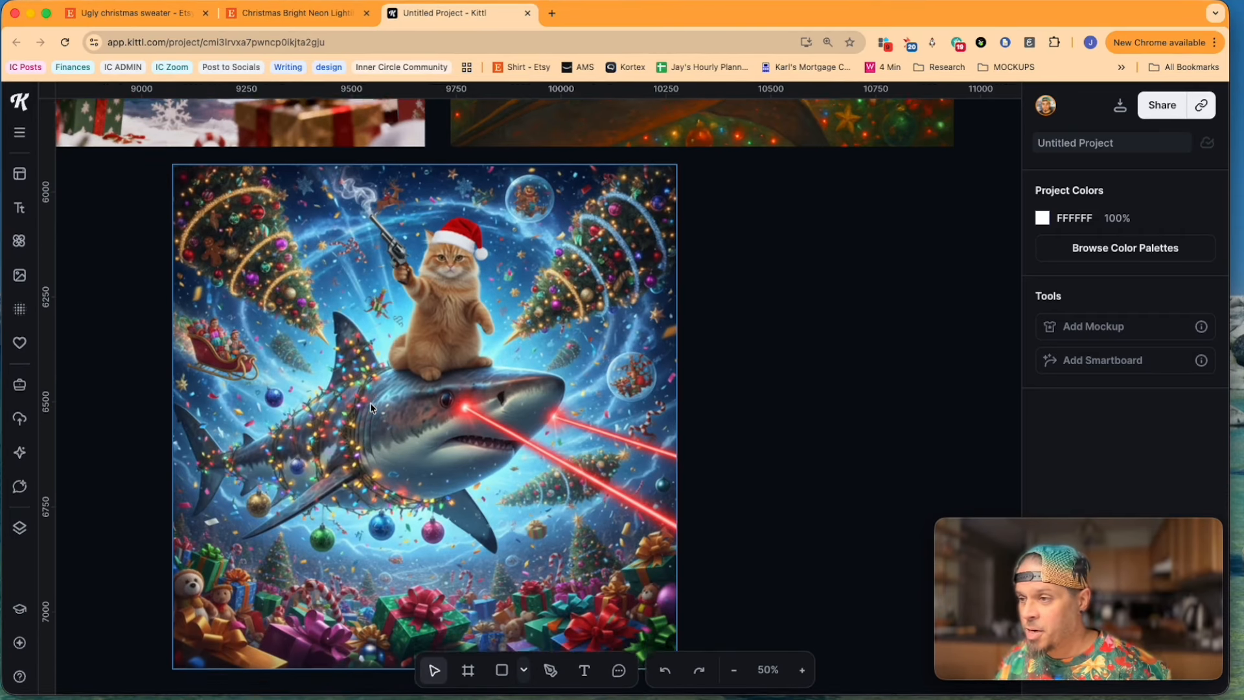
pyautogui.scroll(-1, 389, 406)
pyautogui.scroll(1, 453, 420)
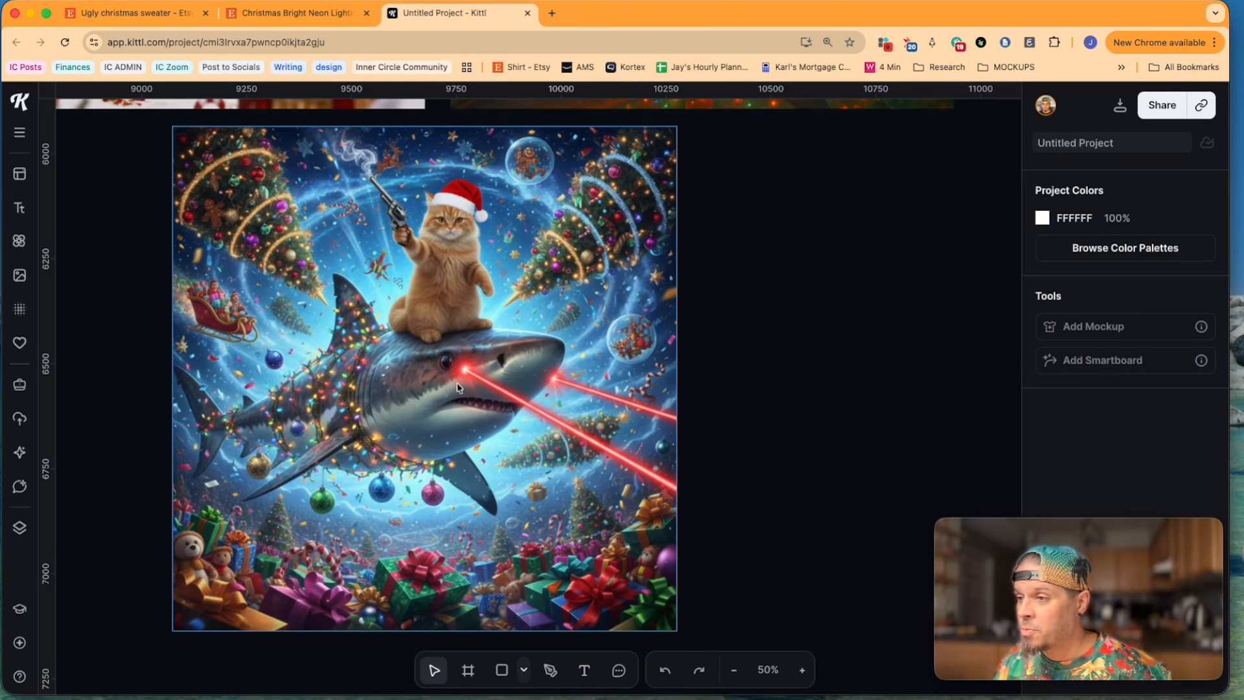
# Step: Inspect the details of the blue orange-cat image, from the revolver and trees down to the shark, lasers and presents
pyautogui.scroll(3, 451, 357)
pyautogui.scroll(5, 368, 335)
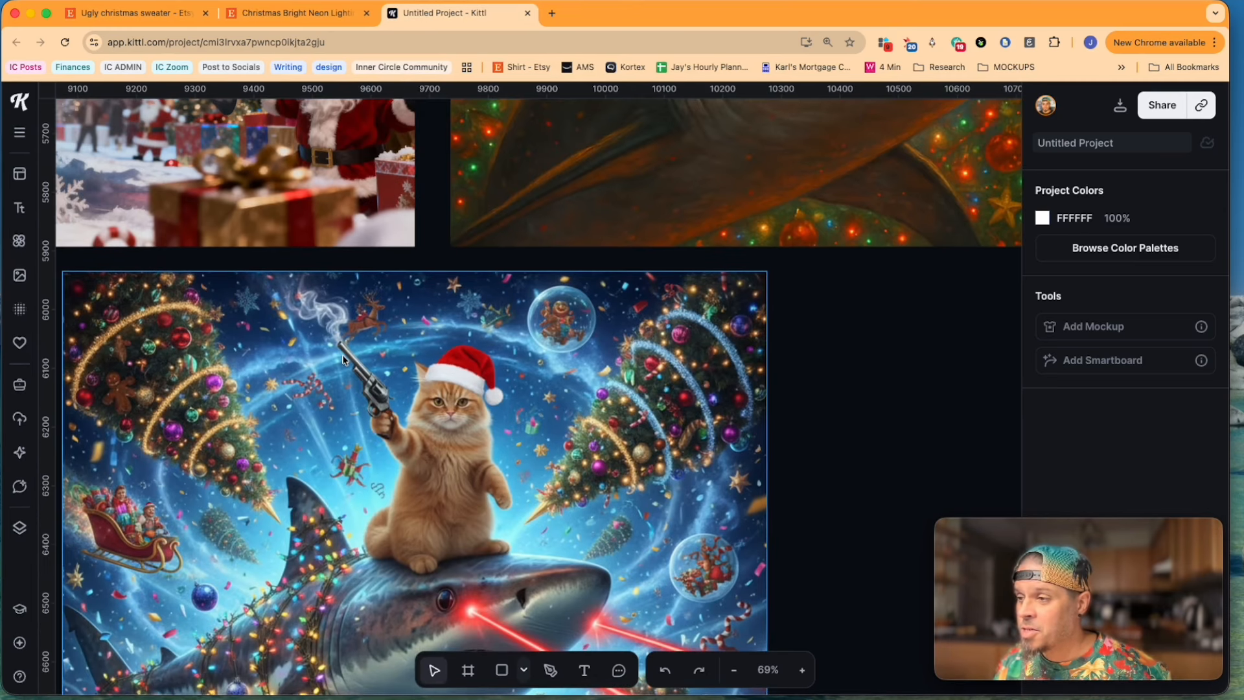
pyautogui.scroll(5, 582, 326)
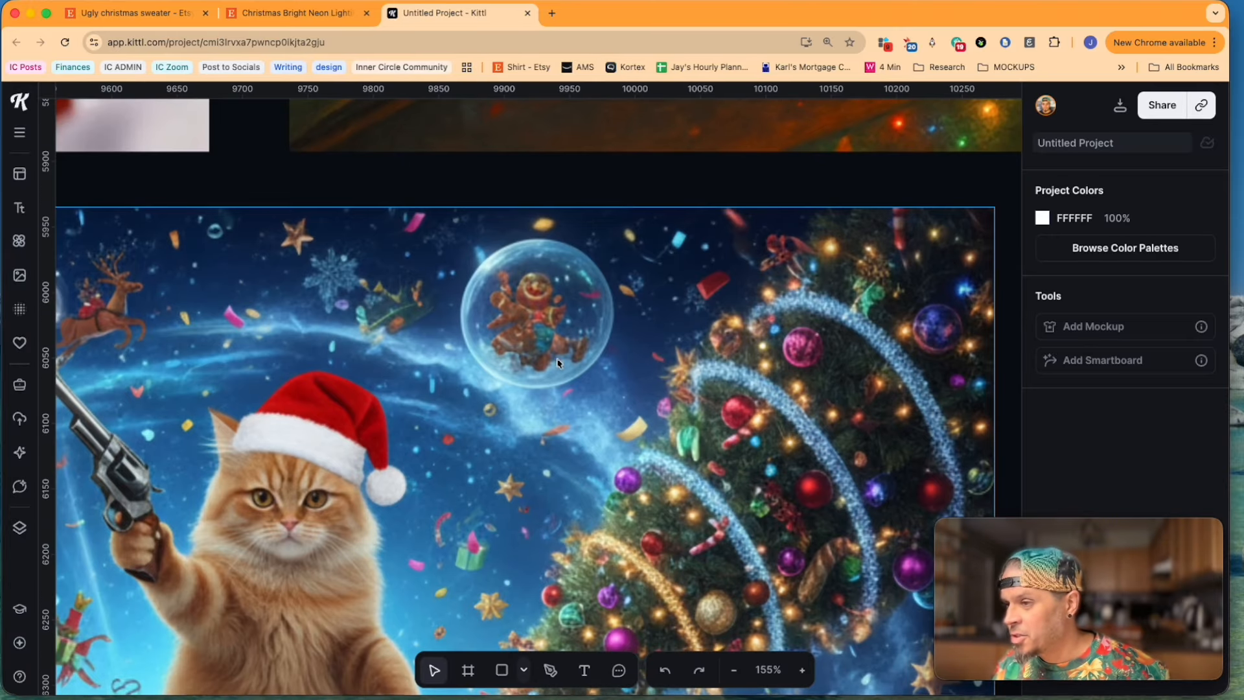
pyautogui.scroll(-4, 553, 352)
pyautogui.scroll(-3, 544, 440)
pyautogui.hscroll(-3, 544, 440)
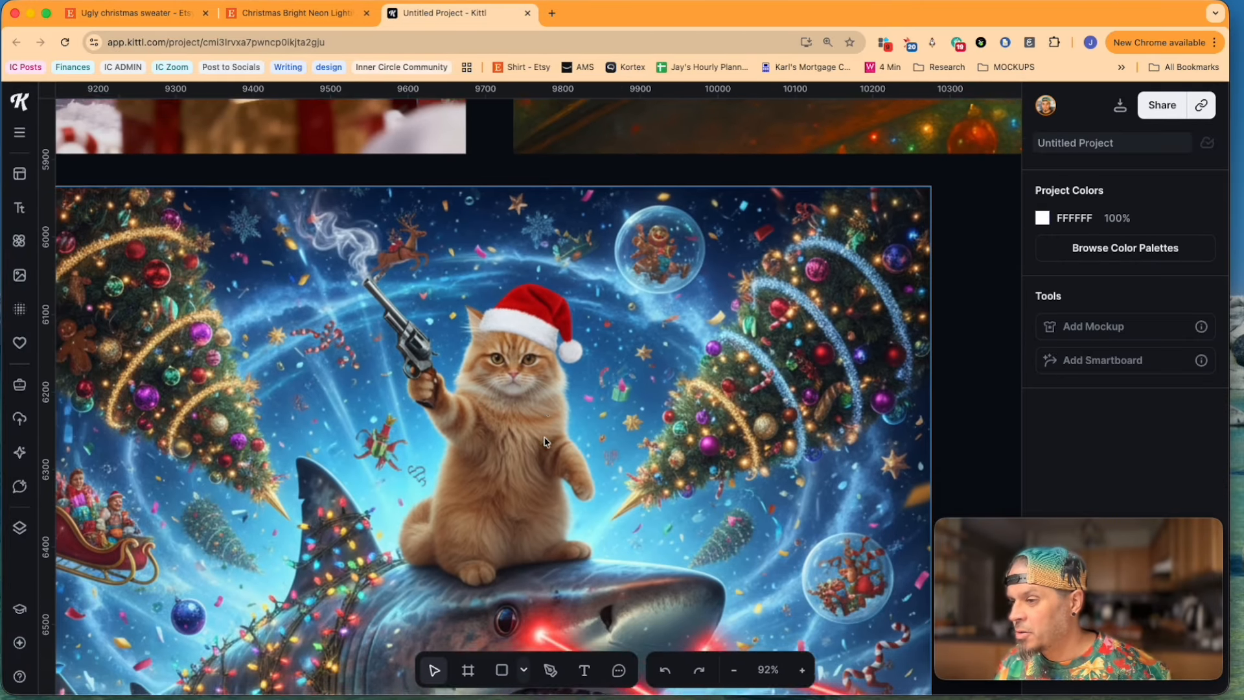
pyautogui.scroll(-3, 409, 453)
pyautogui.hscroll(-2, 490, 422)
pyautogui.scroll(-3, 490, 422)
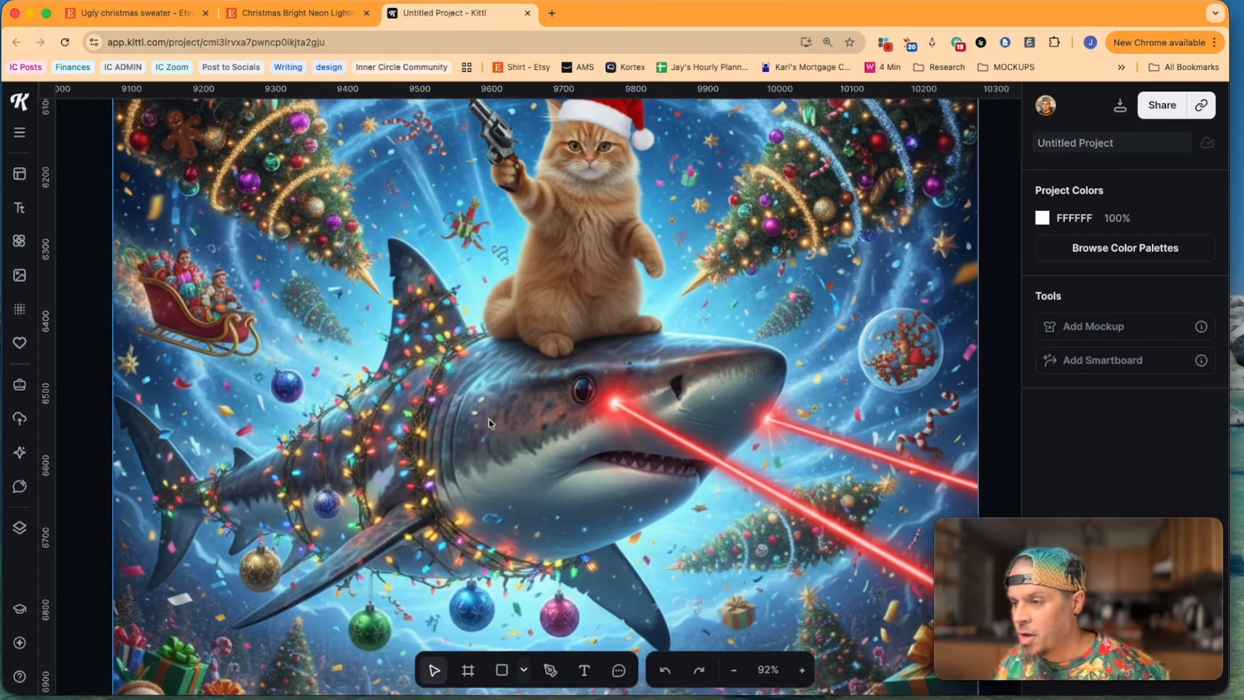
pyautogui.scroll(-3, 357, 534)
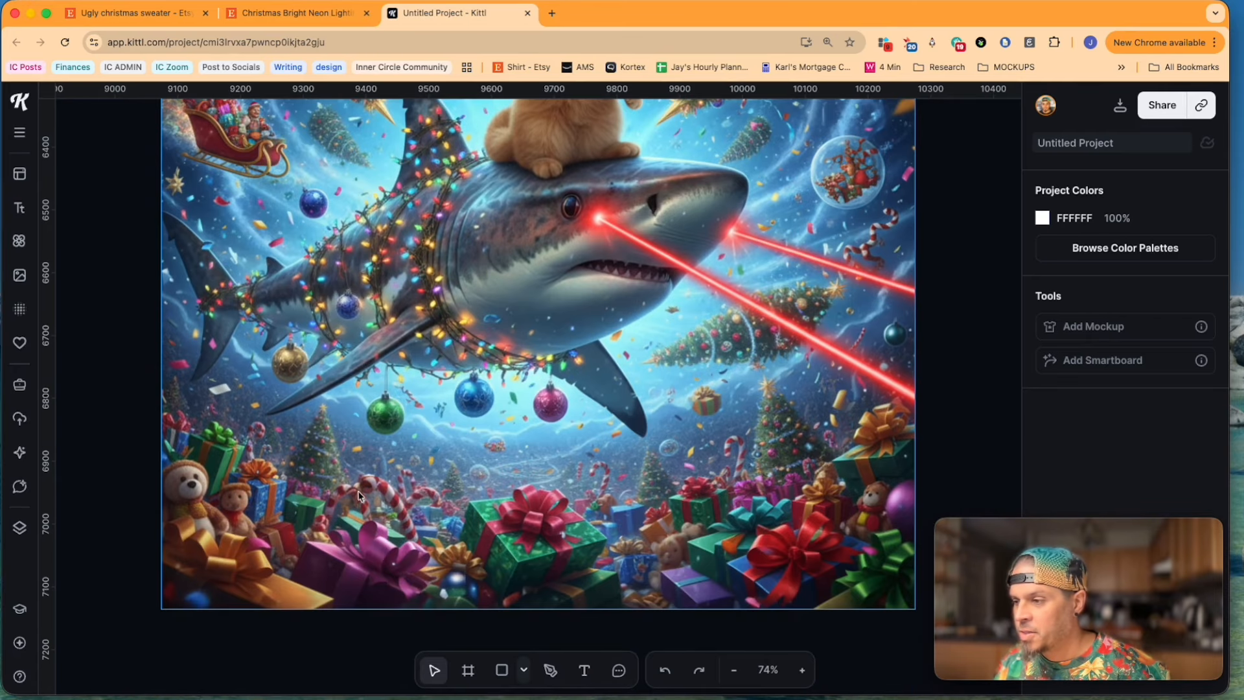
pyautogui.scroll(1, 360, 495)
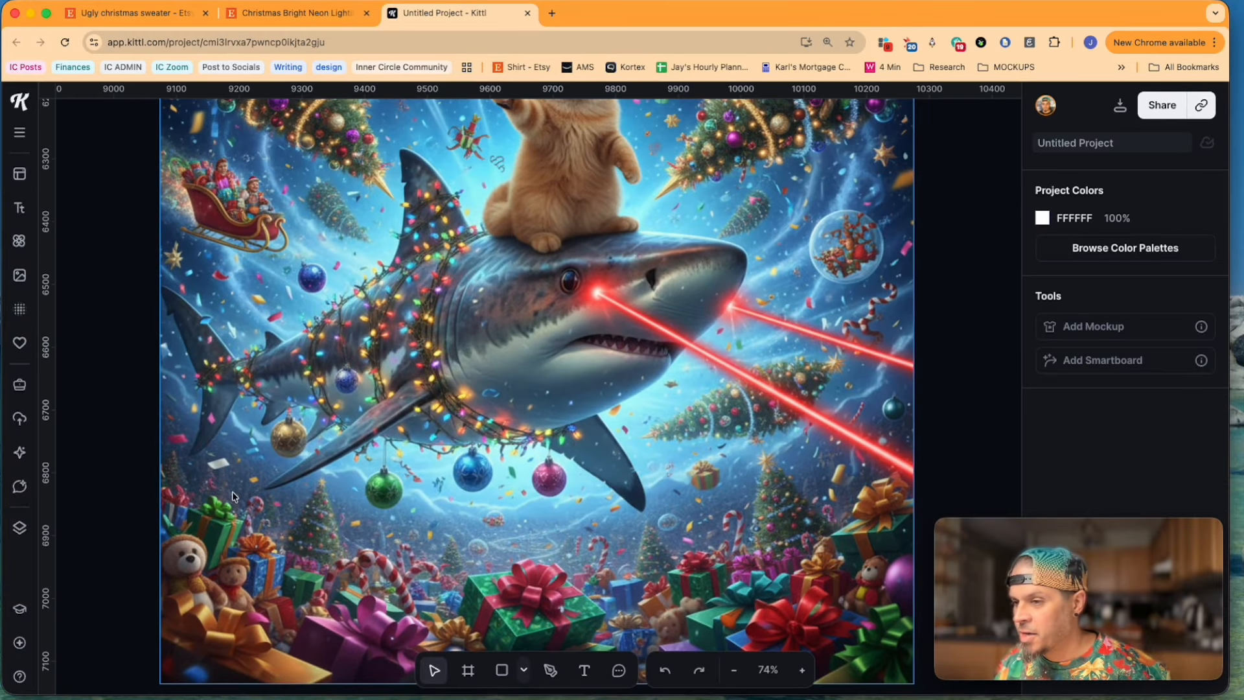
pyautogui.scroll(2, 643, 410)
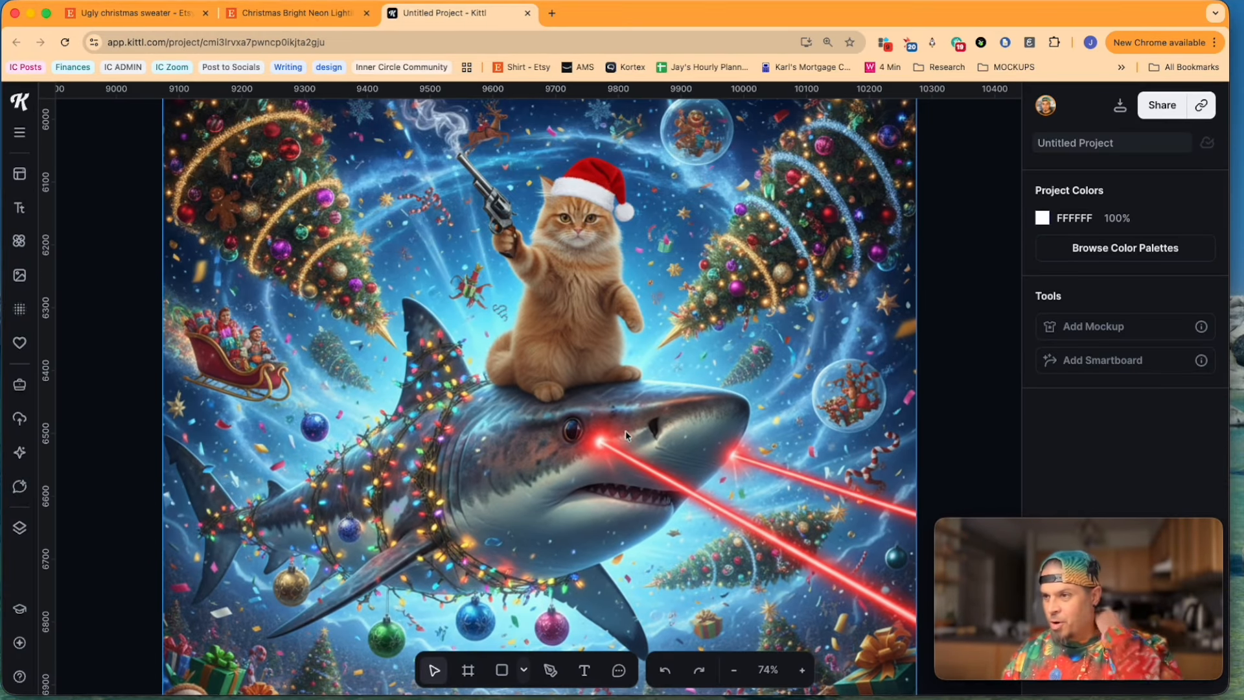
pyautogui.scroll(-3, 592, 456)
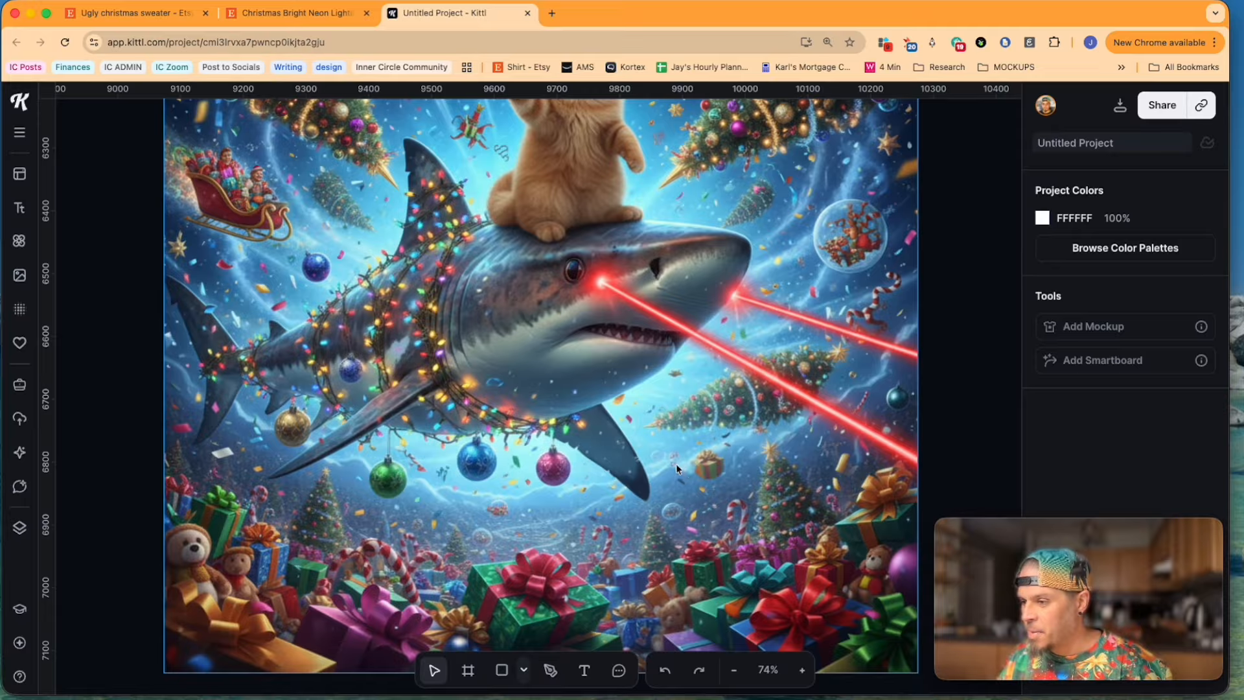
pyautogui.scroll(-1, 647, 453)
pyautogui.scroll(-5, 573, 381)
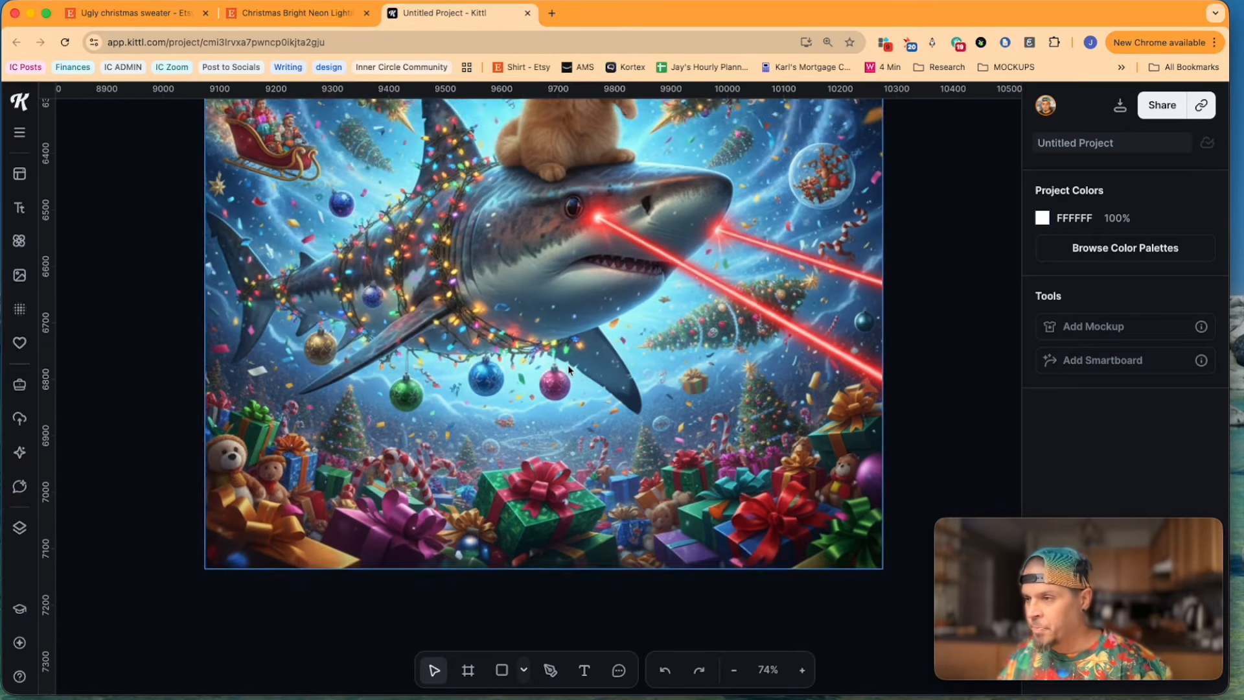
pyautogui.scroll(1, 569, 370)
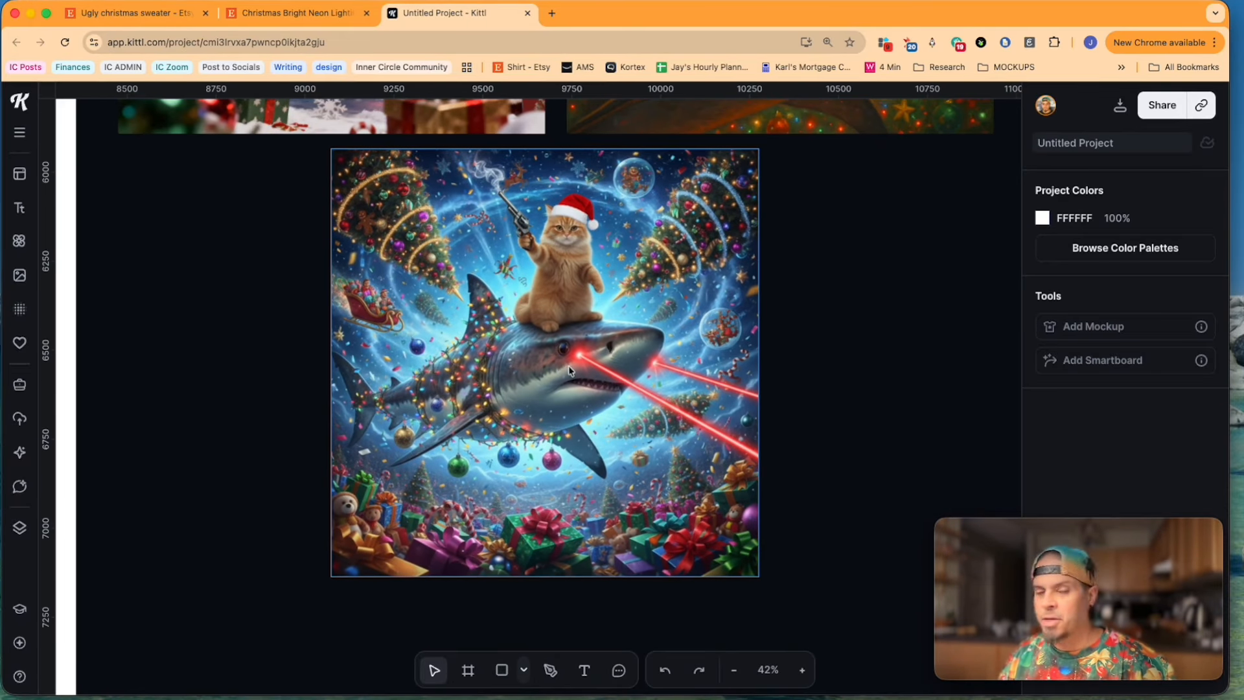
# Step: Move the orange-cat shark image onto the T-shirt artboard and enlarge it to cover the artboard's full width
pyautogui.click(670, 284)
pyautogui.scroll(-10, 670, 286)
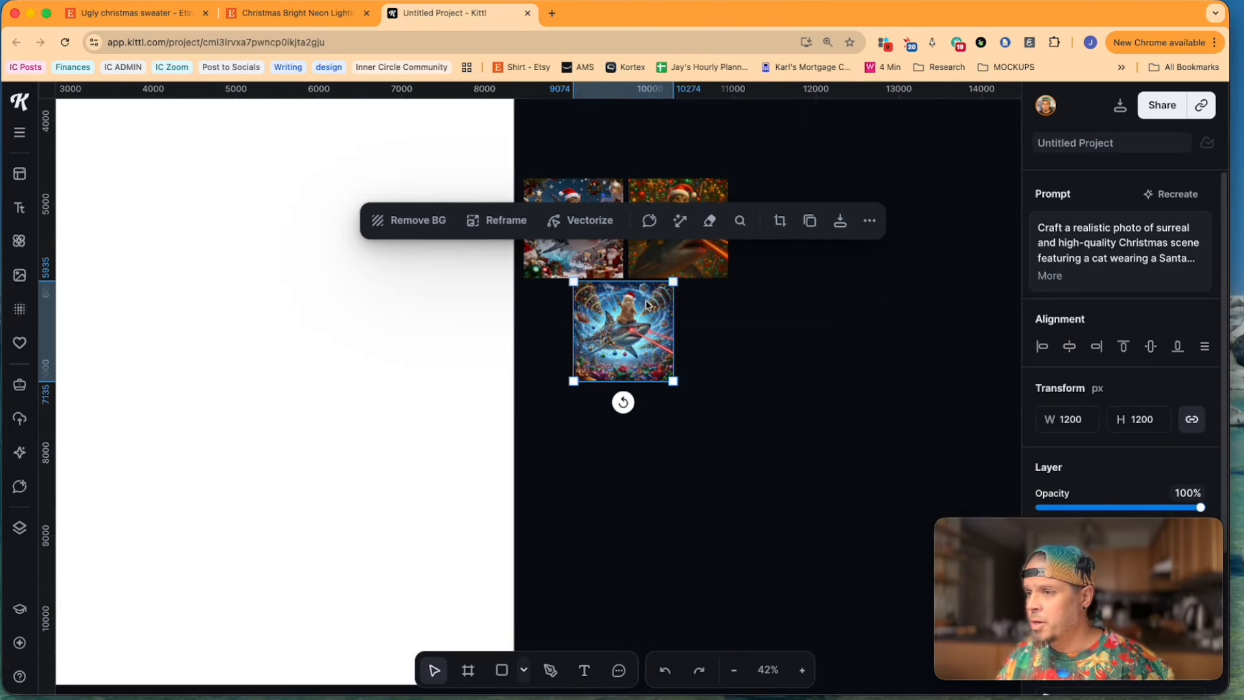
pyautogui.moveTo(648, 312); pyautogui.dragTo(288, 294)
pyautogui.scroll(-5, 241, 241)
pyautogui.moveTo(242, 252); pyautogui.dragTo(236, 253)
pyautogui.moveTo(283, 297); pyautogui.dragTo(334, 346)
# Step: Move the two unused cat-and-shark images together farther away from the T-shirt artboard
pyautogui.moveTo(466, 261); pyautogui.dragTo(351, 189)
pyautogui.moveTo(353, 245); pyautogui.dragTo(446, 201)
pyautogui.scroll(5, 166, 201)
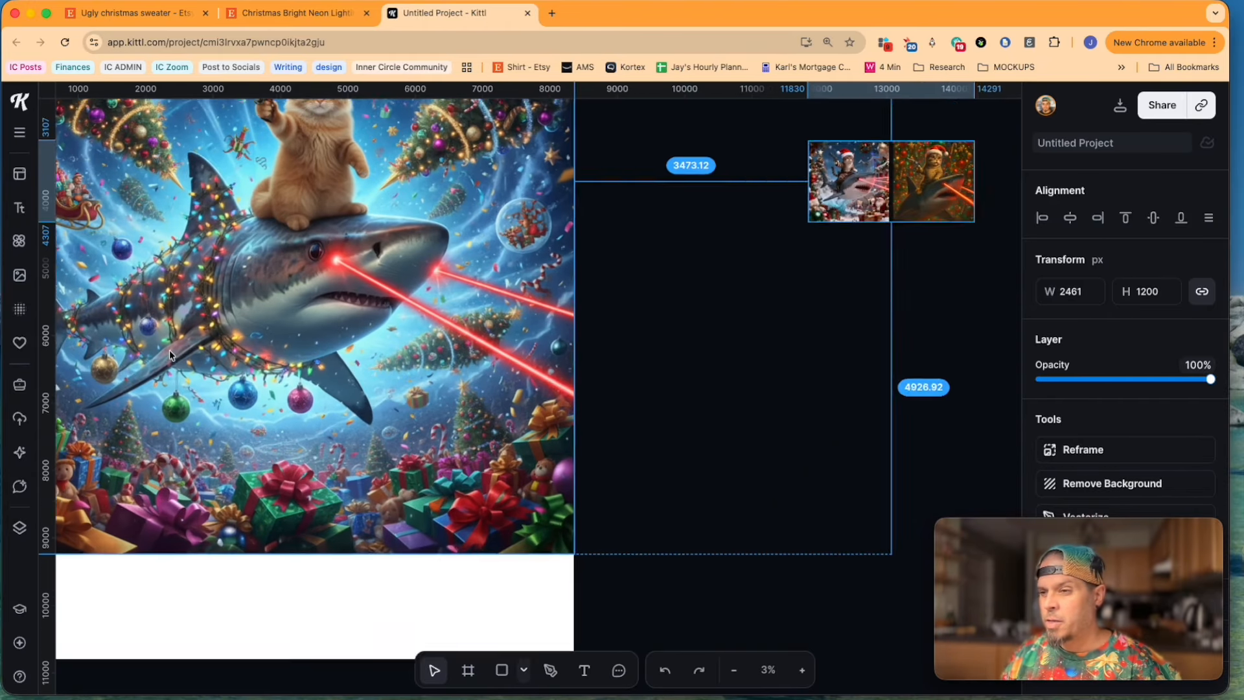
# Step: Upscale the orange-cat shark image on the T-shirt artboard and check the detail of the cat
pyautogui.scroll(-1, 170, 355)
pyautogui.hscroll(-2, 170, 356)
pyautogui.click(350, 339)
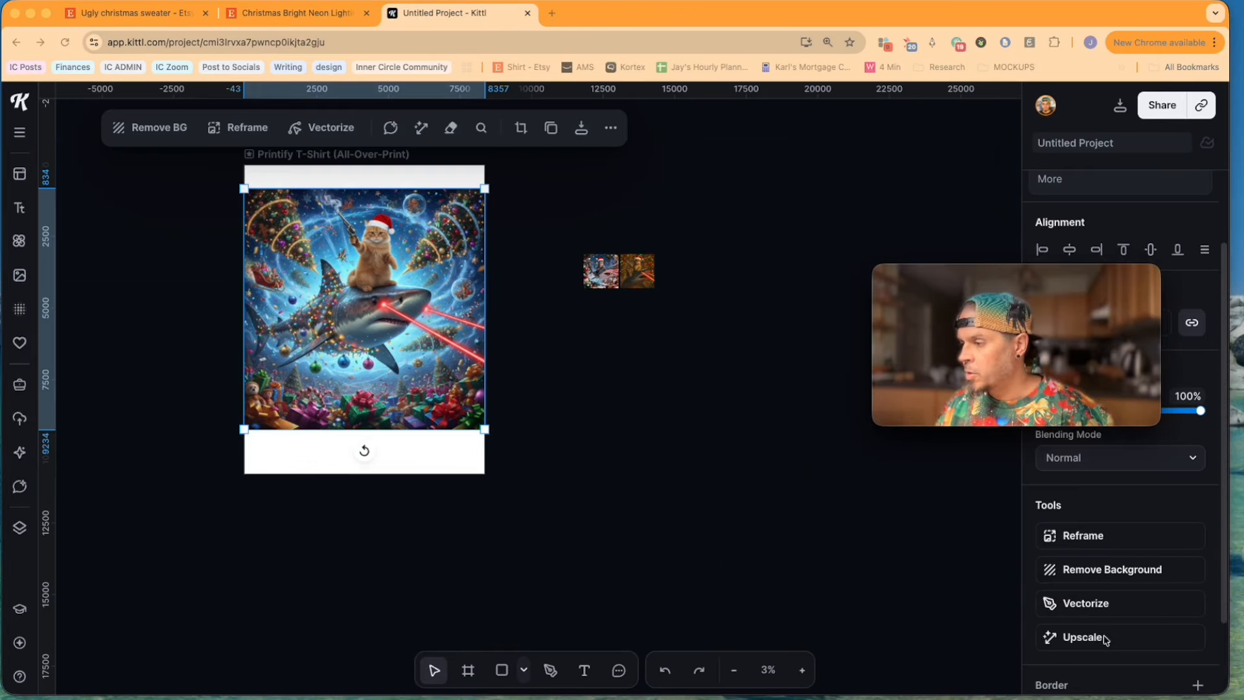
pyautogui.click(1071, 642)
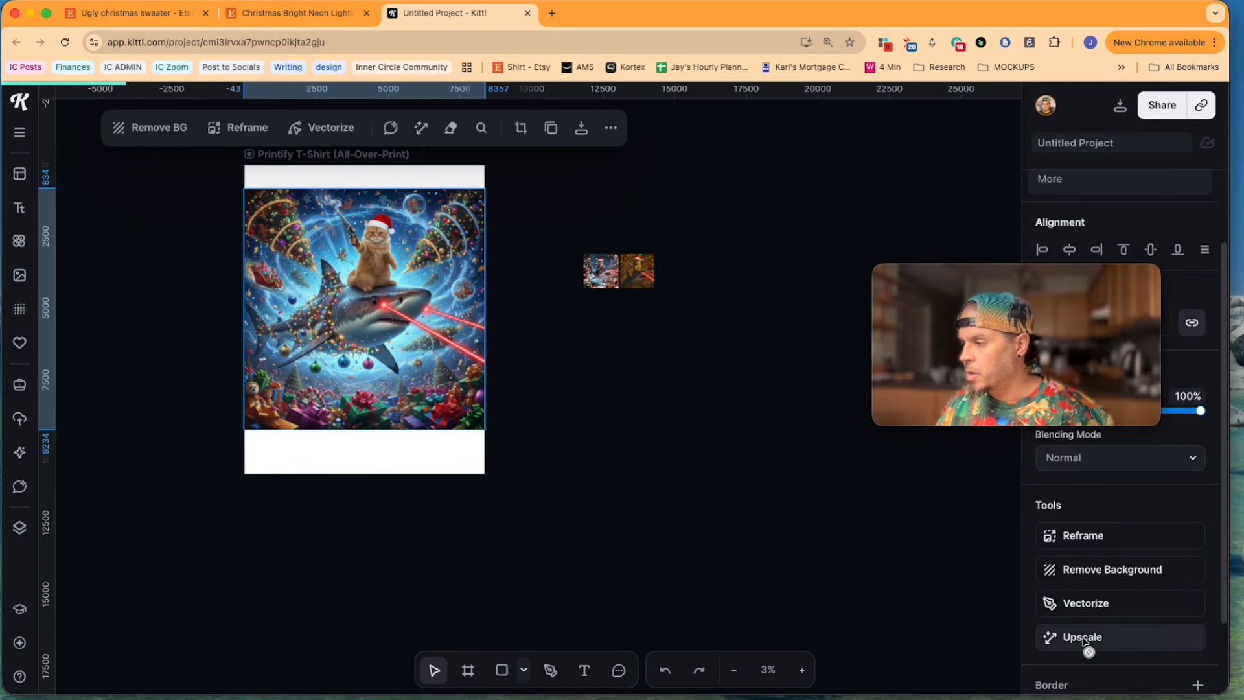
pyautogui.click(1085, 642)
pyautogui.scroll(5, 290, 332)
pyautogui.scroll(-3, 290, 331)
pyautogui.scroll(2, 450, 335)
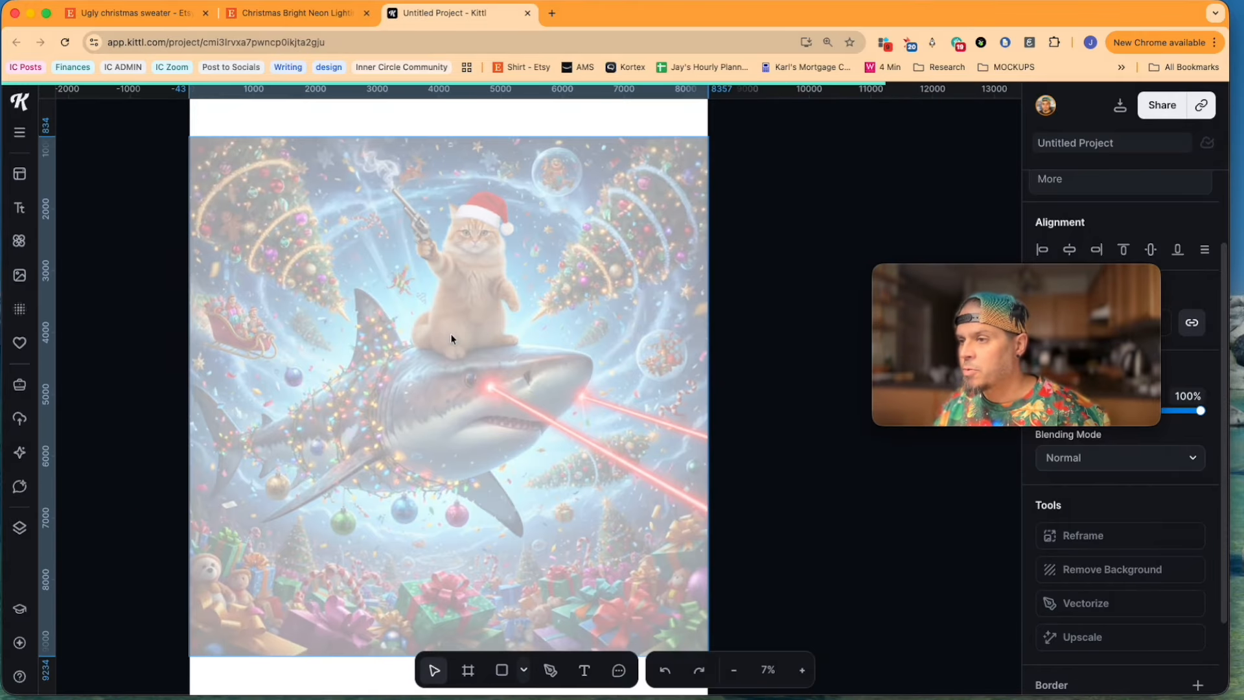
pyautogui.scroll(3, 449, 333)
pyautogui.scroll(5, 483, 236)
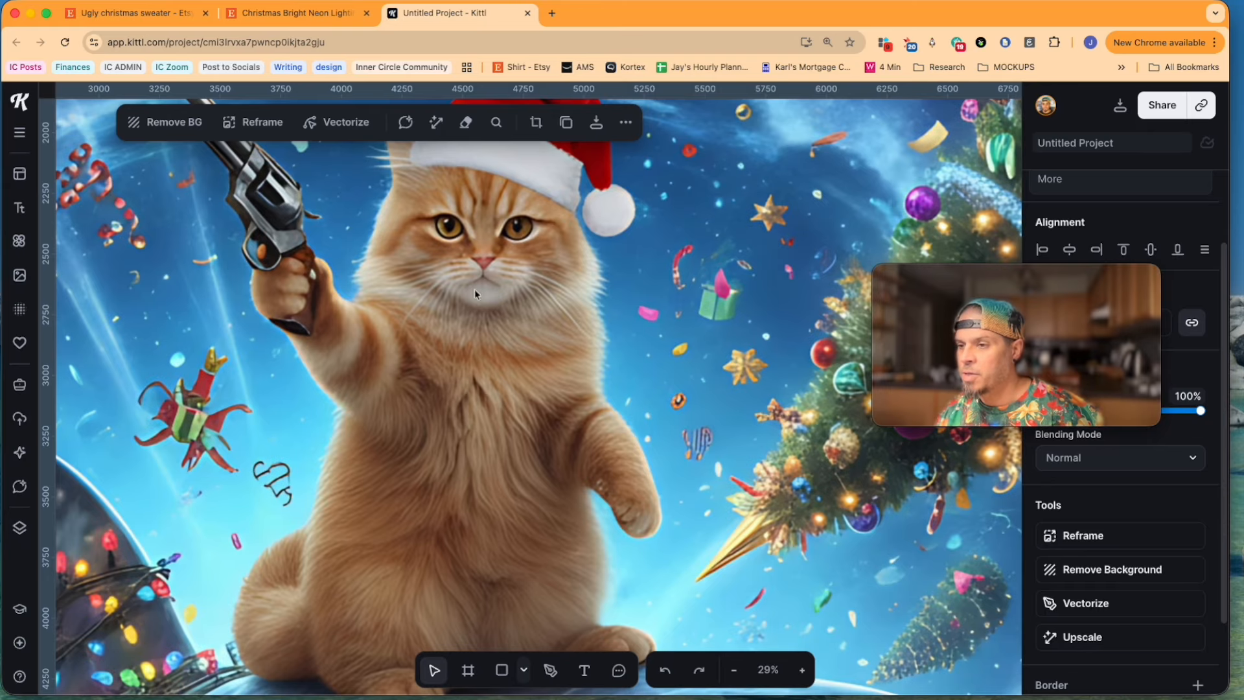
# Step: Position the non-upscaled copy lower on the artboard and enlarge it to nearly the upscaled image's width for comparison
pyautogui.scroll(-3, 508, 355)
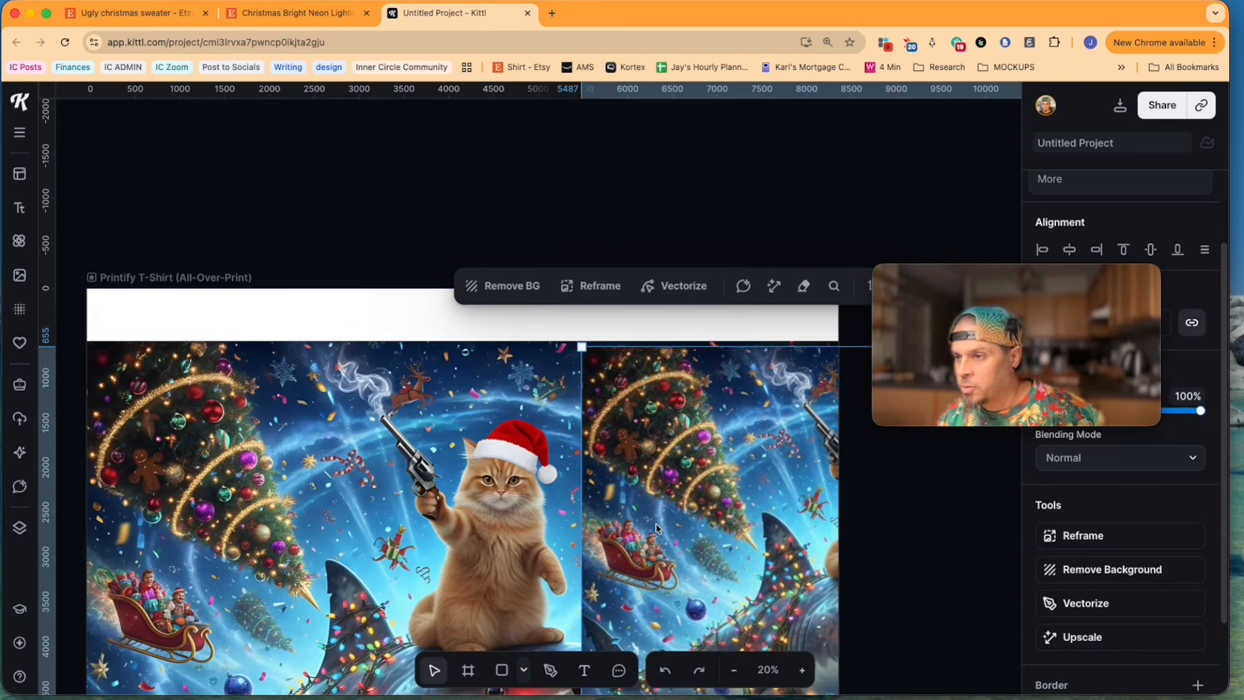
pyautogui.hscroll(2, 664, 528)
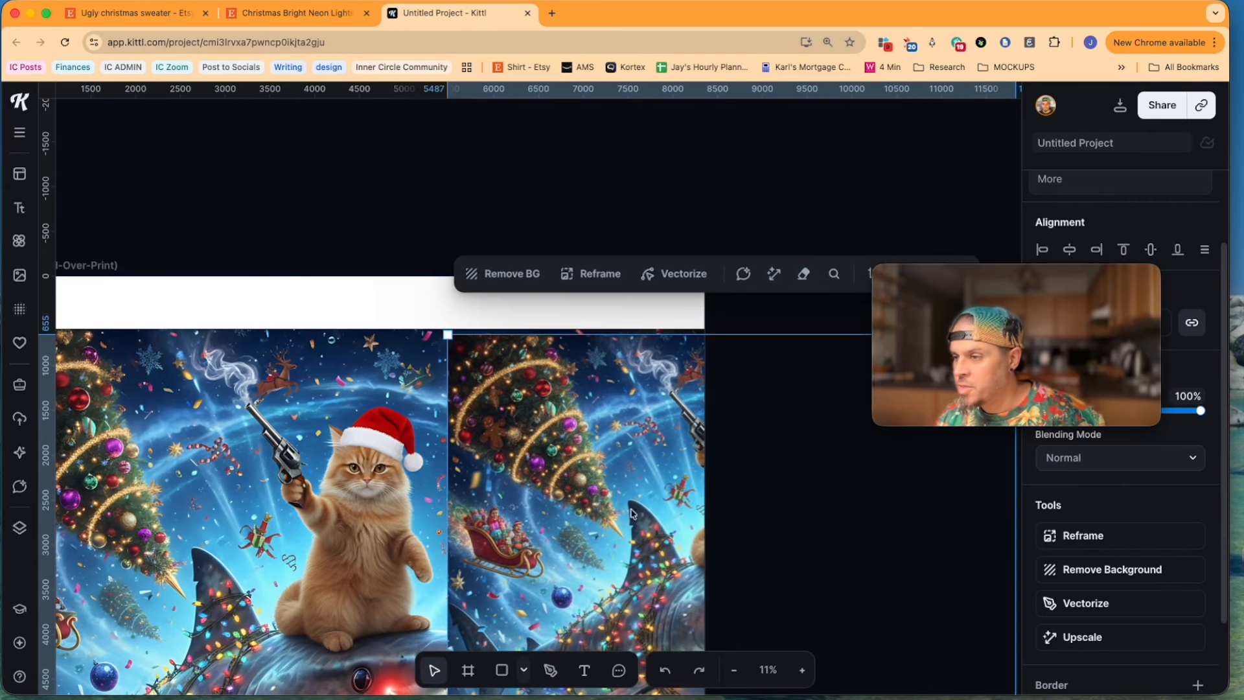
pyautogui.moveTo(631, 512); pyautogui.dragTo(287, 527)
pyautogui.moveTo(509, 471); pyautogui.dragTo(418, 621)
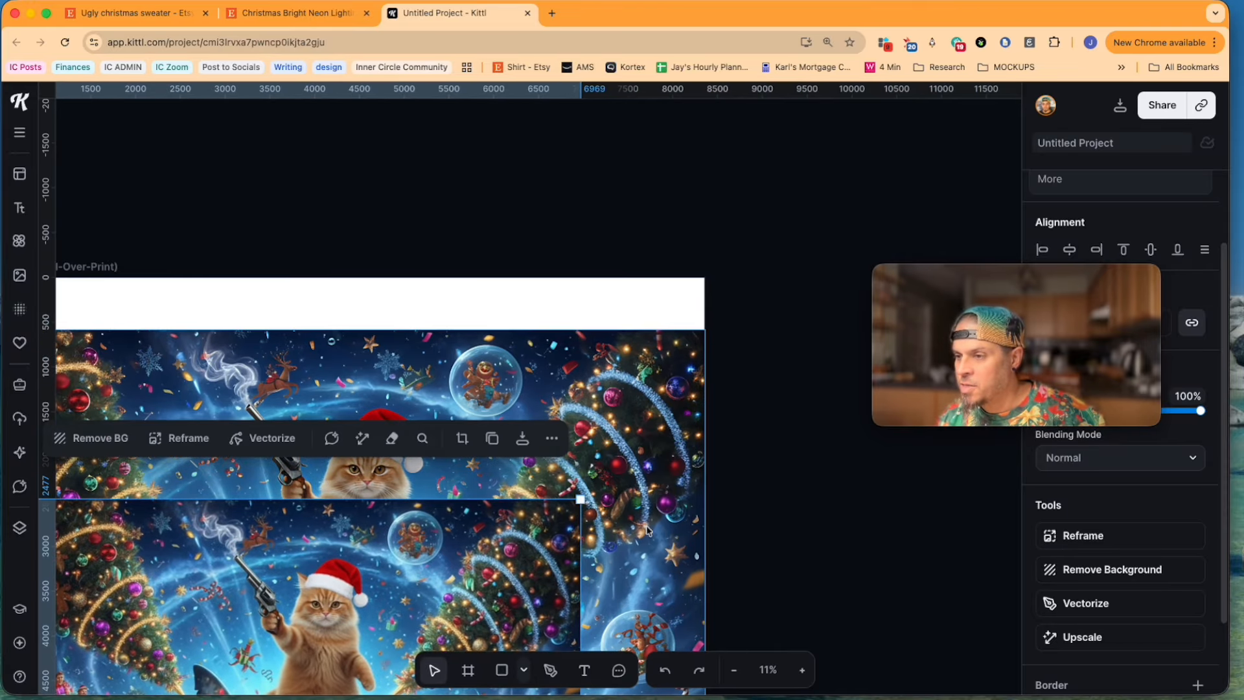
pyautogui.moveTo(580, 498); pyautogui.dragTo(711, 399)
pyautogui.moveTo(494, 486); pyautogui.dragTo(462, 591)
# Step: Compare the sharpness of the cat's face, Santa hat, revolver and ornaments between the upscaled image and the non-upscaled copy
pyautogui.scroll(10, 447, 588)
pyautogui.scroll(-5, 412, 573)
pyautogui.hscroll(-5, 413, 574)
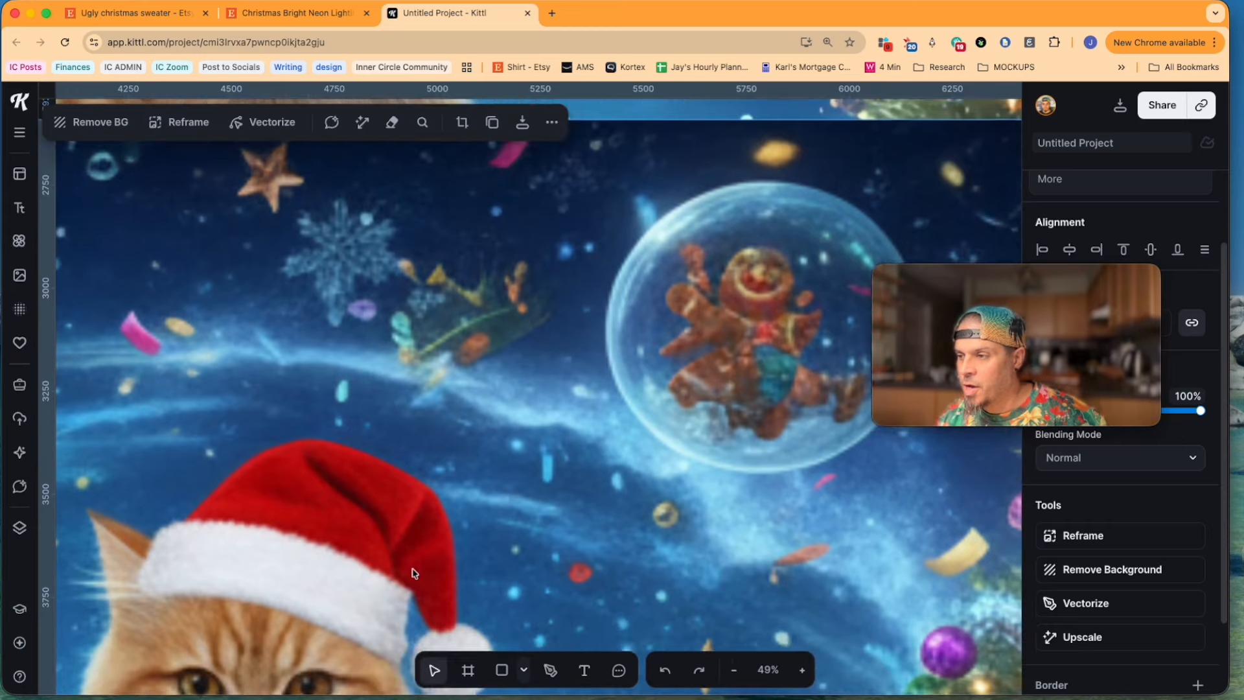
pyautogui.hscroll(-1, 411, 543)
pyautogui.scroll(-2, 410, 543)
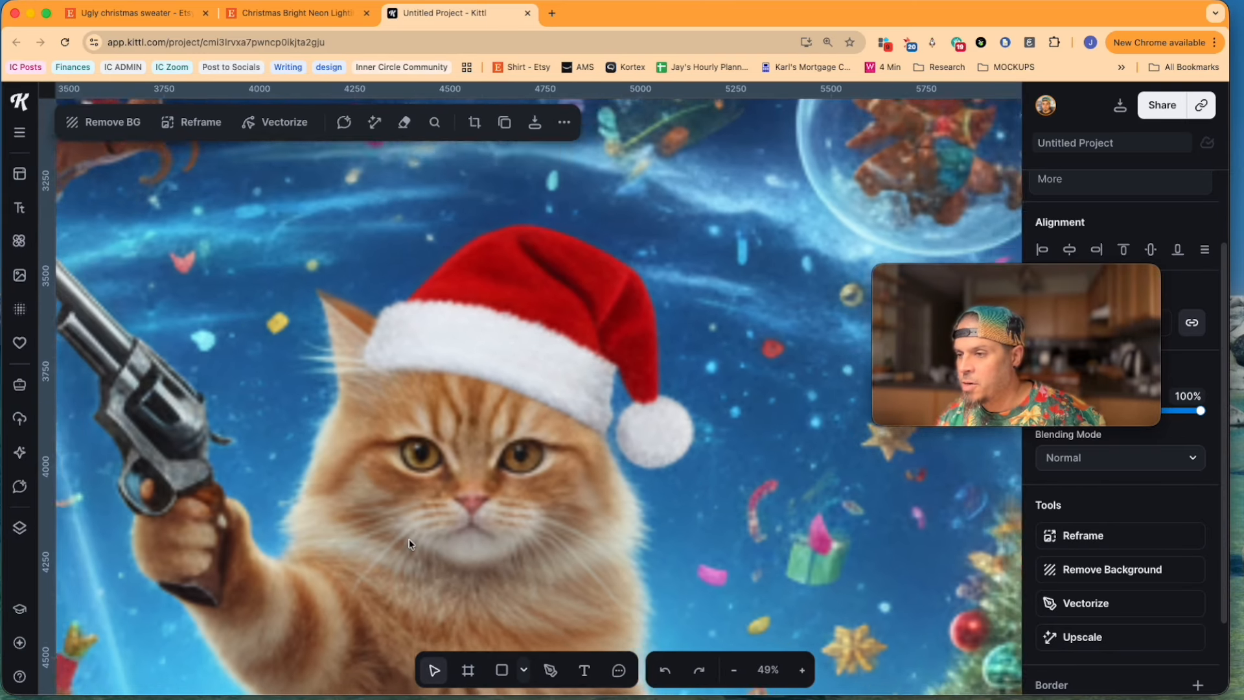
pyautogui.scroll(8, 409, 543)
pyautogui.scroll(2, 410, 543)
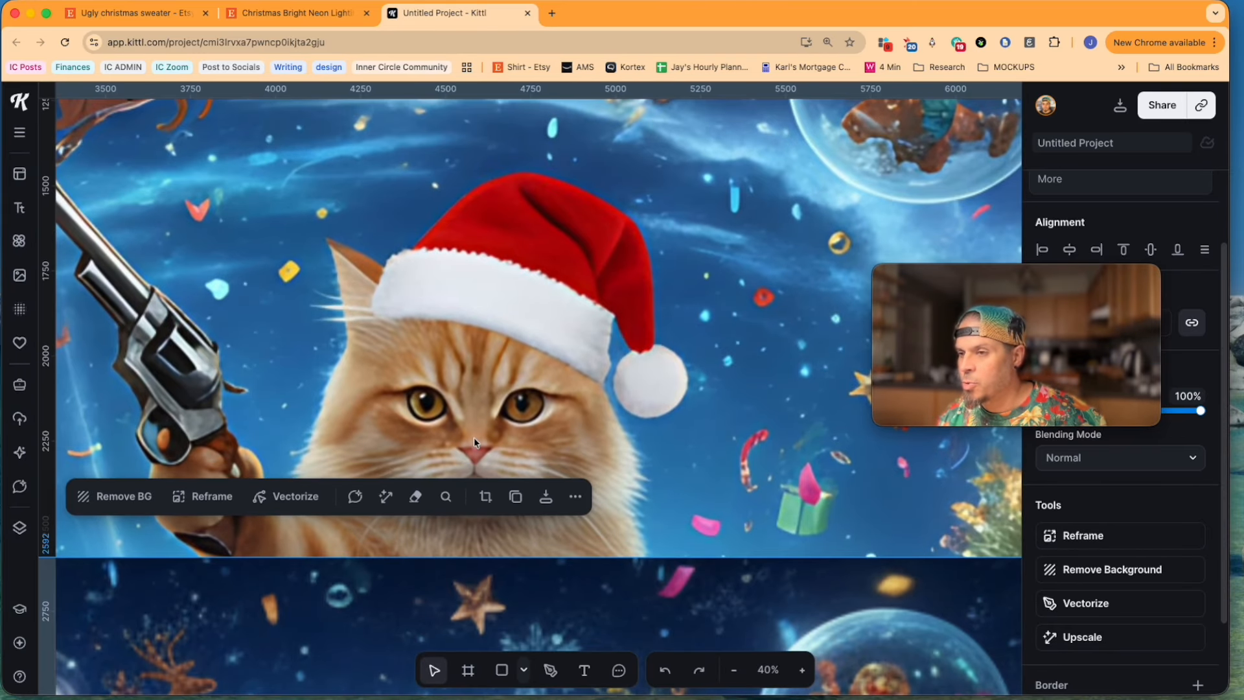
pyautogui.scroll(-10, 467, 481)
pyautogui.scroll(8, 466, 480)
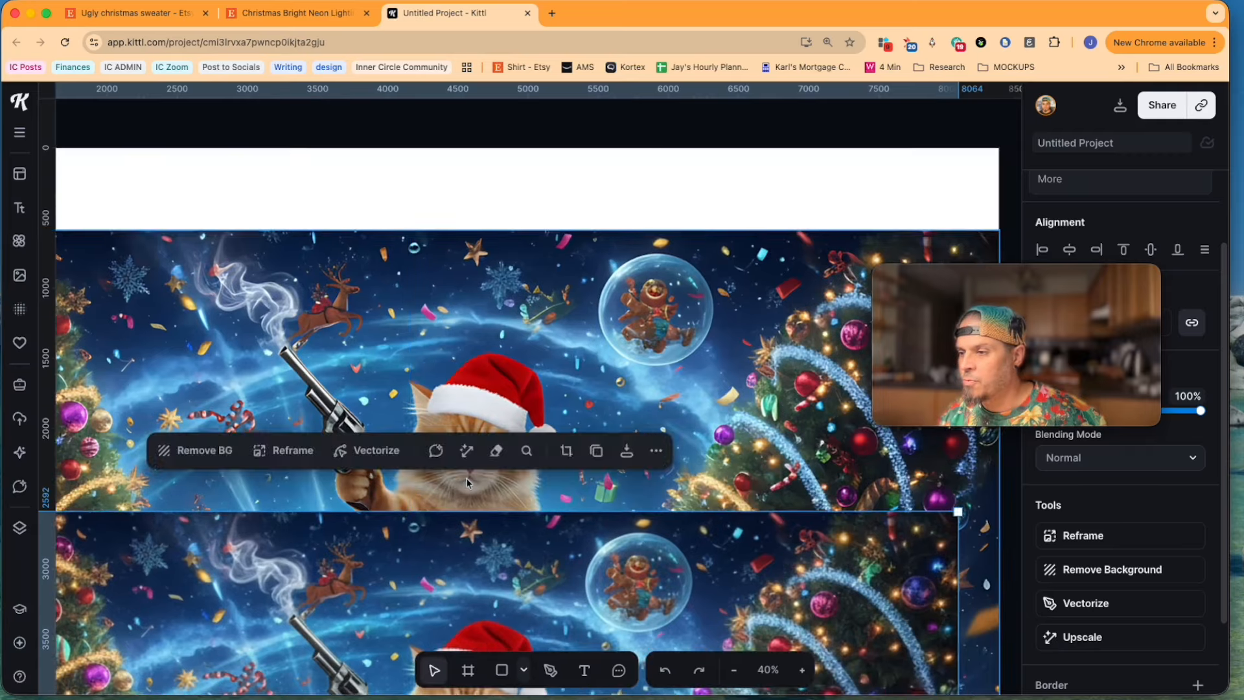
# Step: Trim the T-shirt artboard to 8400 × 8348 px so its upper and lower edges meet the shark image
pyautogui.scroll(-10, 465, 477)
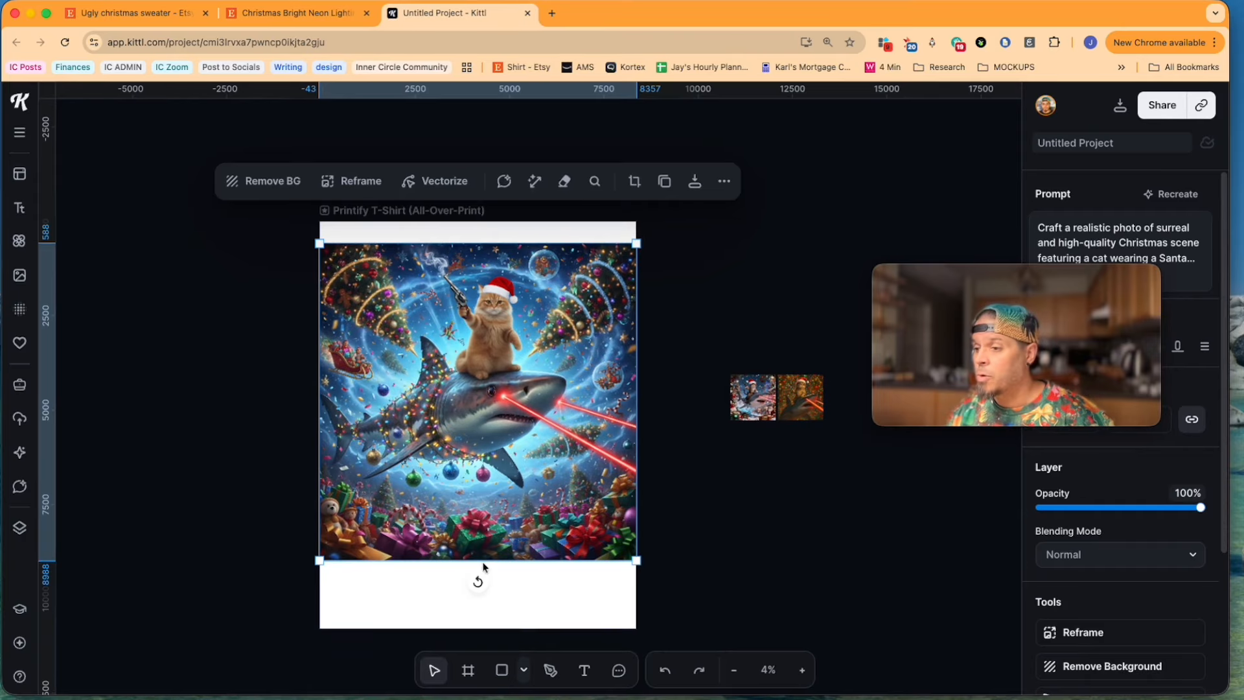
pyautogui.click(368, 206)
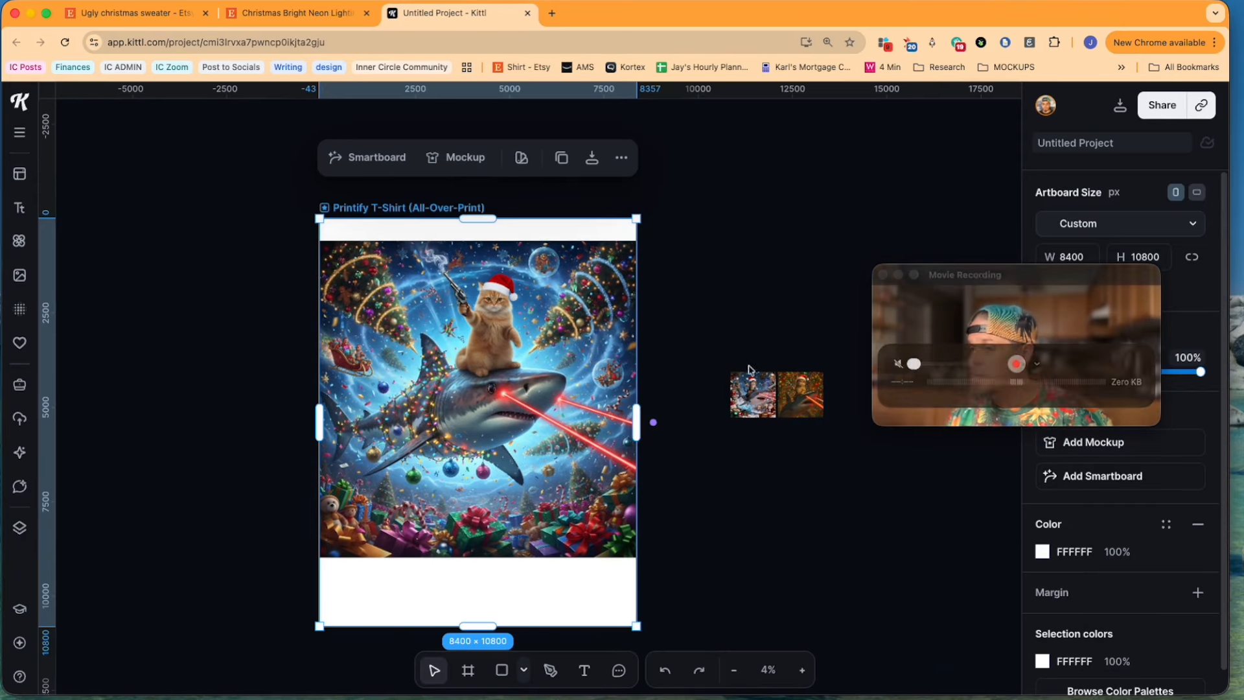
pyautogui.hscroll(-1, 491, 212)
pyautogui.moveTo(491, 213); pyautogui.dragTo(491, 239)
pyautogui.moveTo(490, 627); pyautogui.dragTo(491, 558)
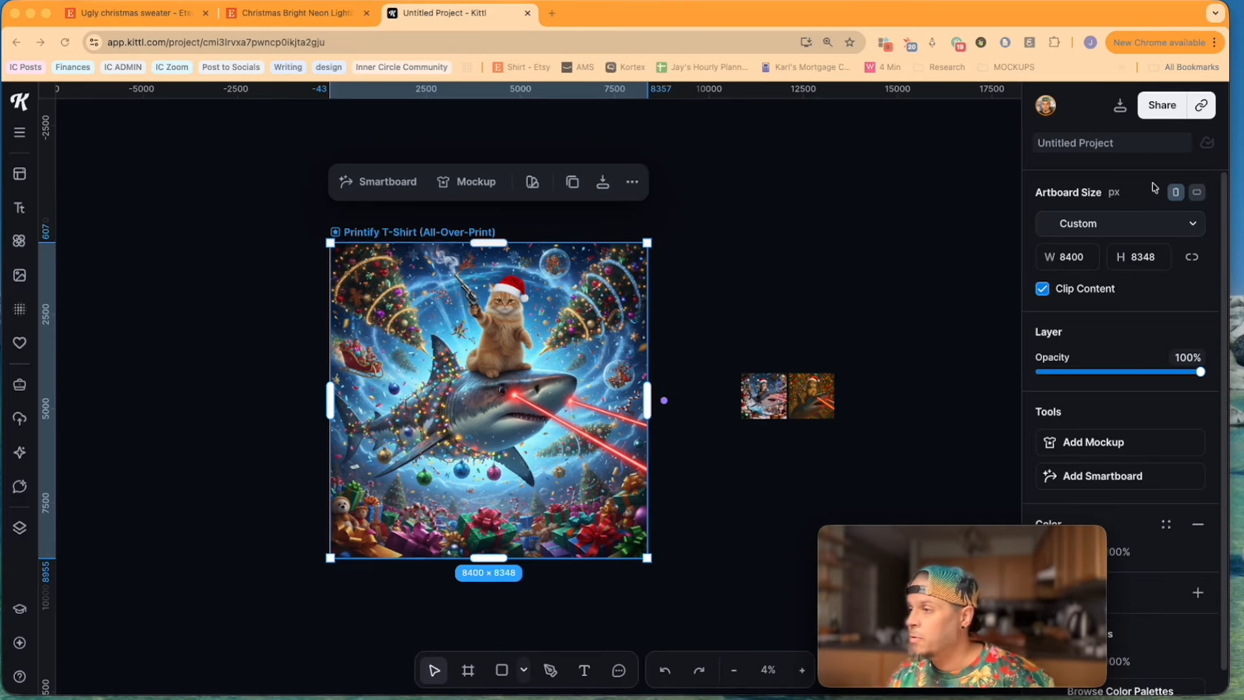
# Step: Download the T-shirt artboard as a 300 dpi PNG at 8400 × 8348 px with Optimize Quality enabled
pyautogui.click(1120, 107)
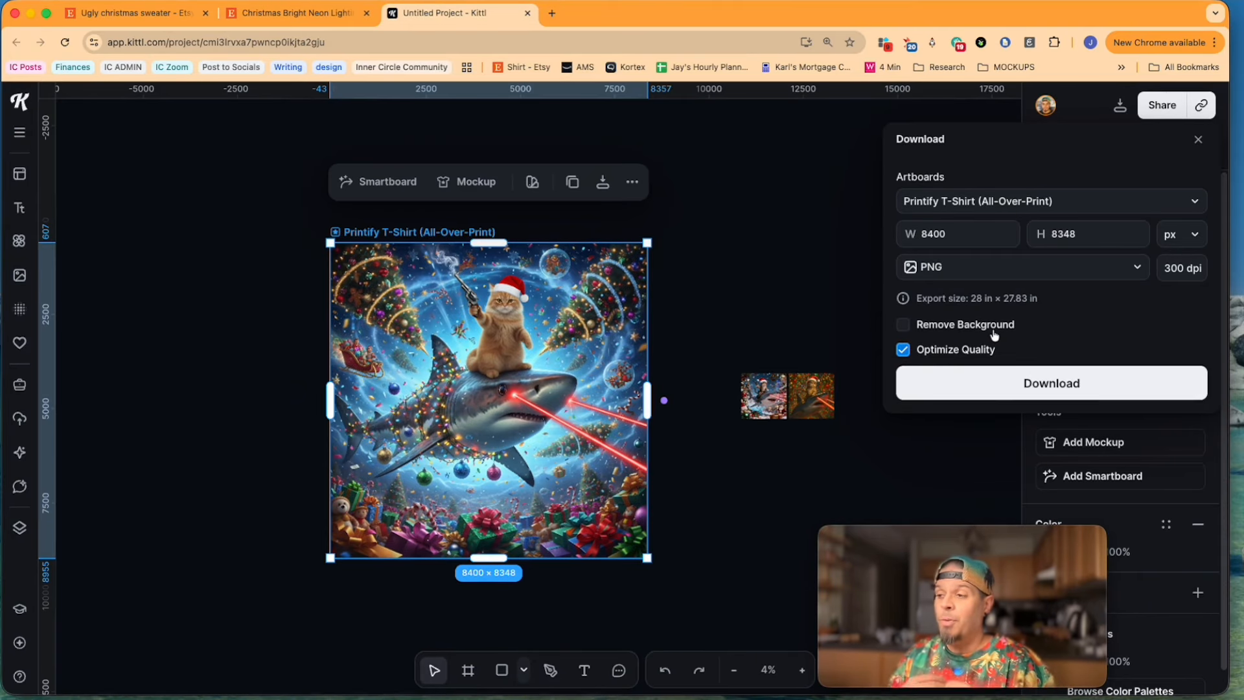
pyautogui.click(1044, 385)
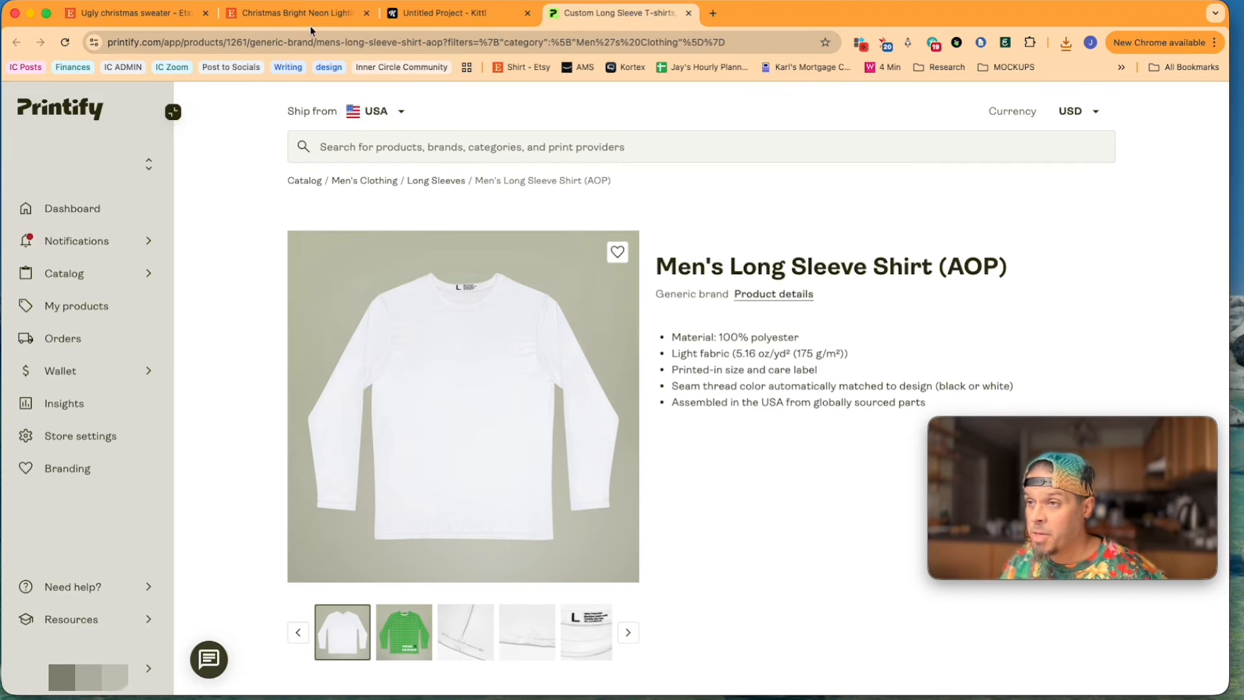
# Step: Return to the Etsy ugly christmas sweater search and examine eRank's keyword statistics, search trend and searchers by country
pyautogui.click(145, 11)
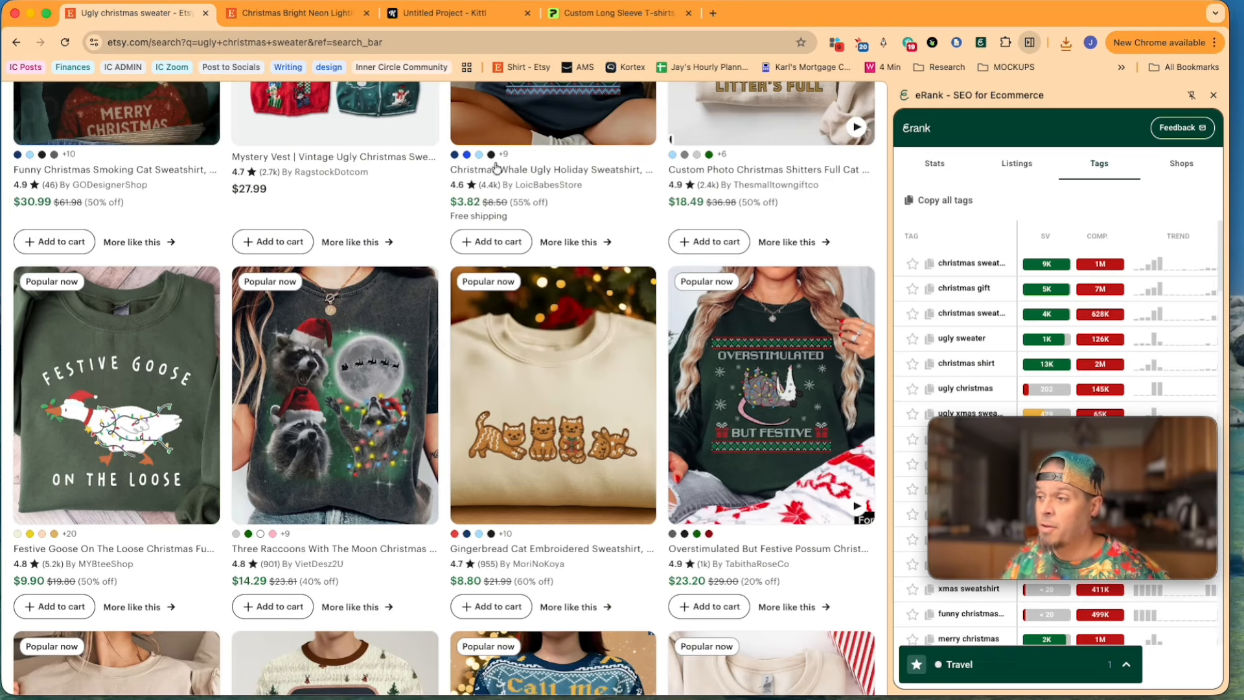
pyautogui.click(933, 166)
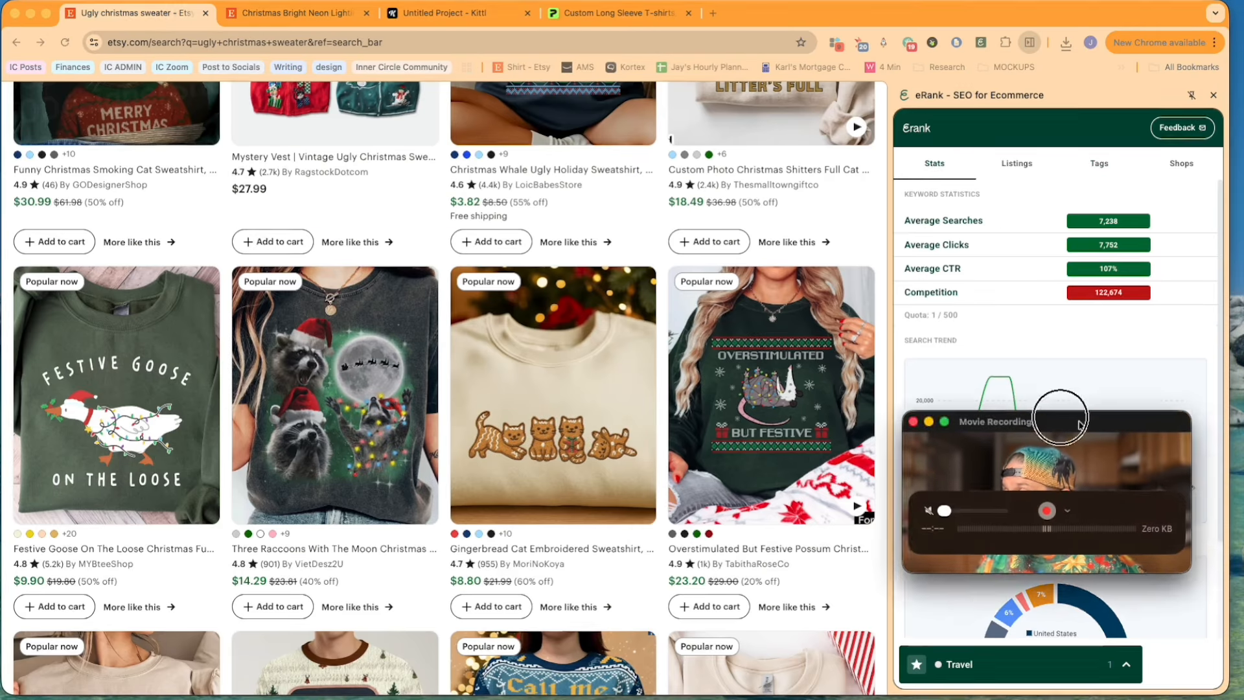
pyautogui.moveTo(1111, 428); pyautogui.dragTo(664, 340)
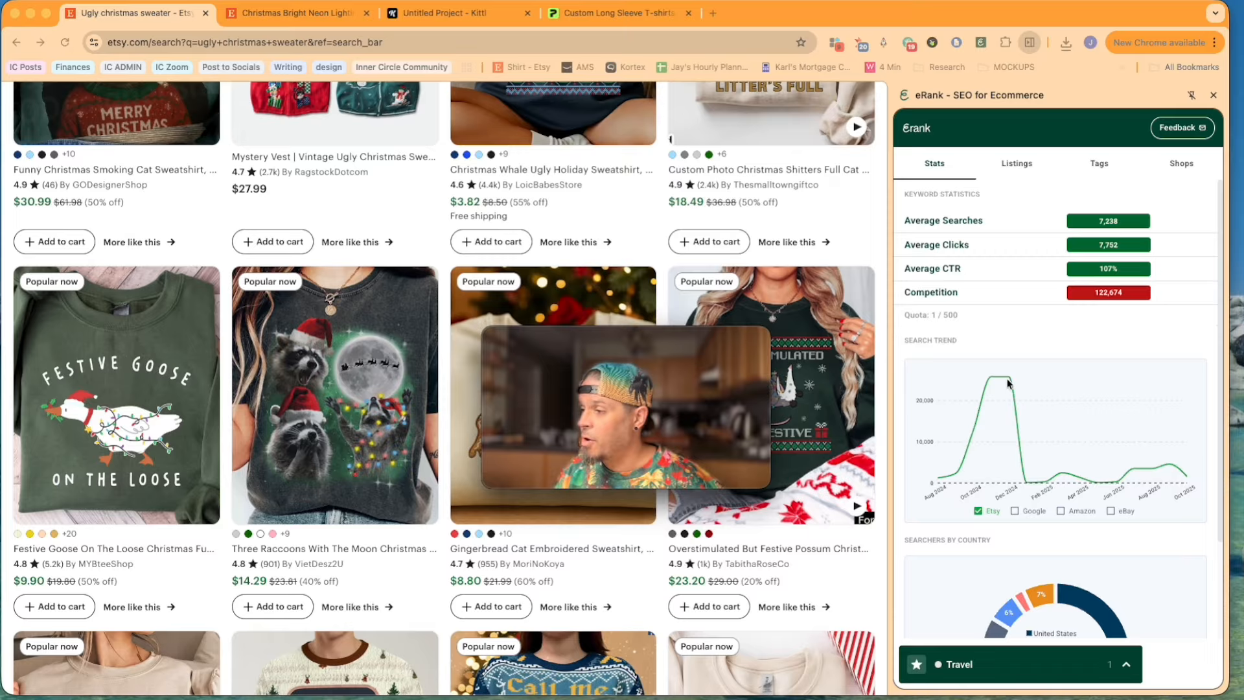
pyautogui.scroll(-3, 1003, 374)
pyautogui.moveTo(1032, 602)
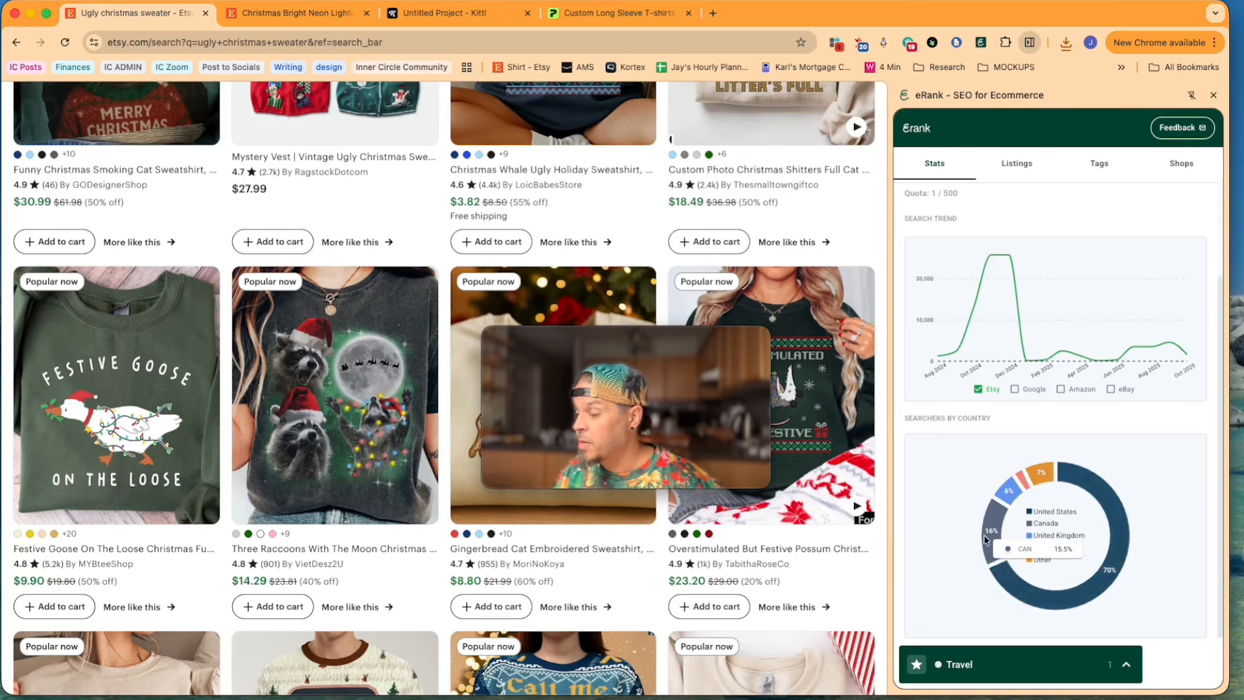
pyautogui.moveTo(1000, 587)
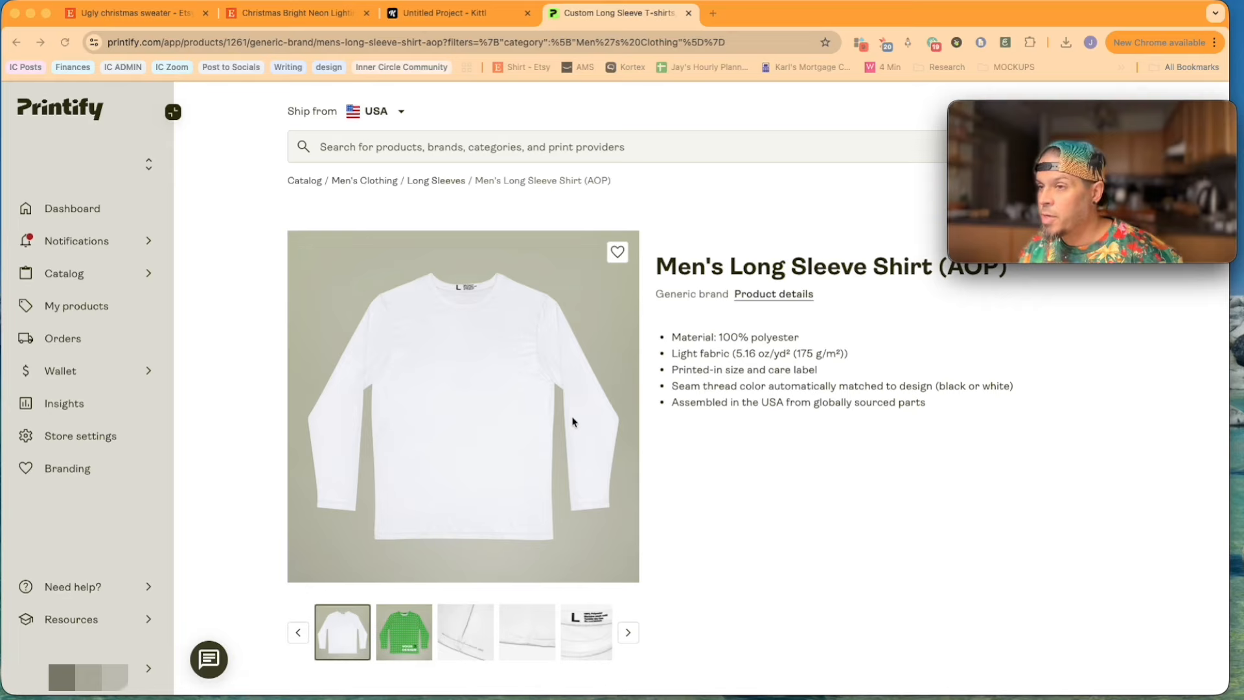
# Step: On Printify's Men's Long Sleeve Shirt (AOP) page, check Miami Sublimation's performance score breakdown and average production time
pyautogui.scroll(-7, 573, 422)
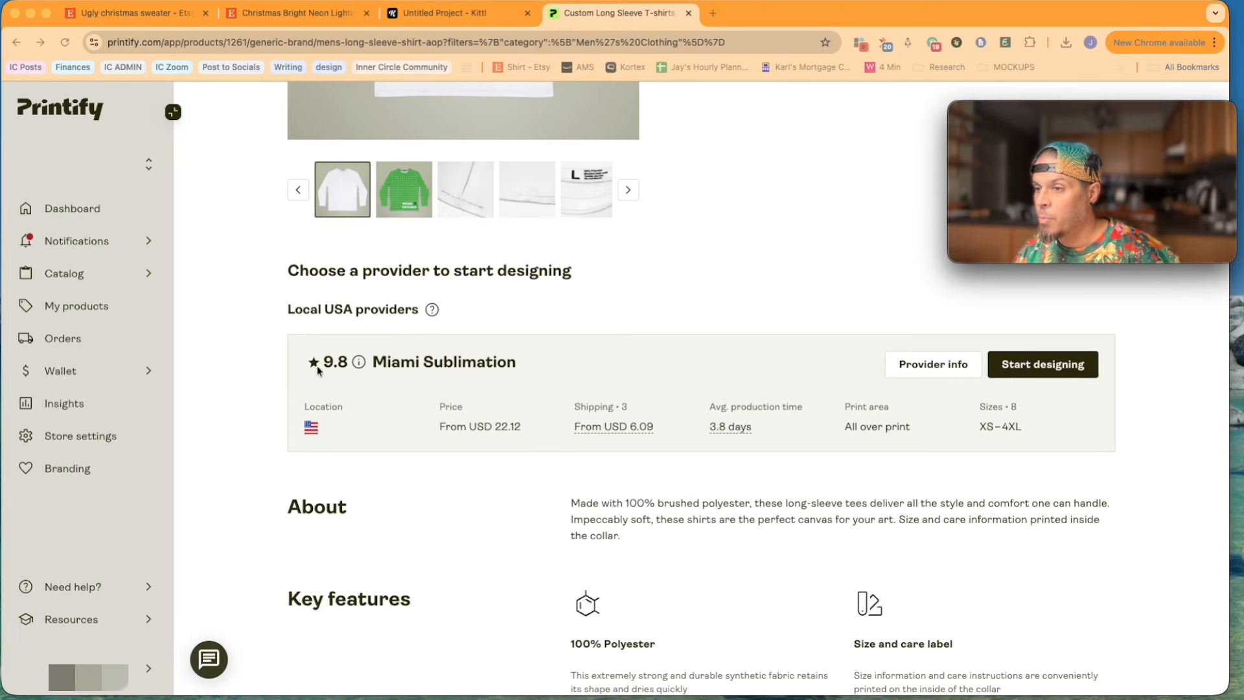
pyautogui.click(358, 362)
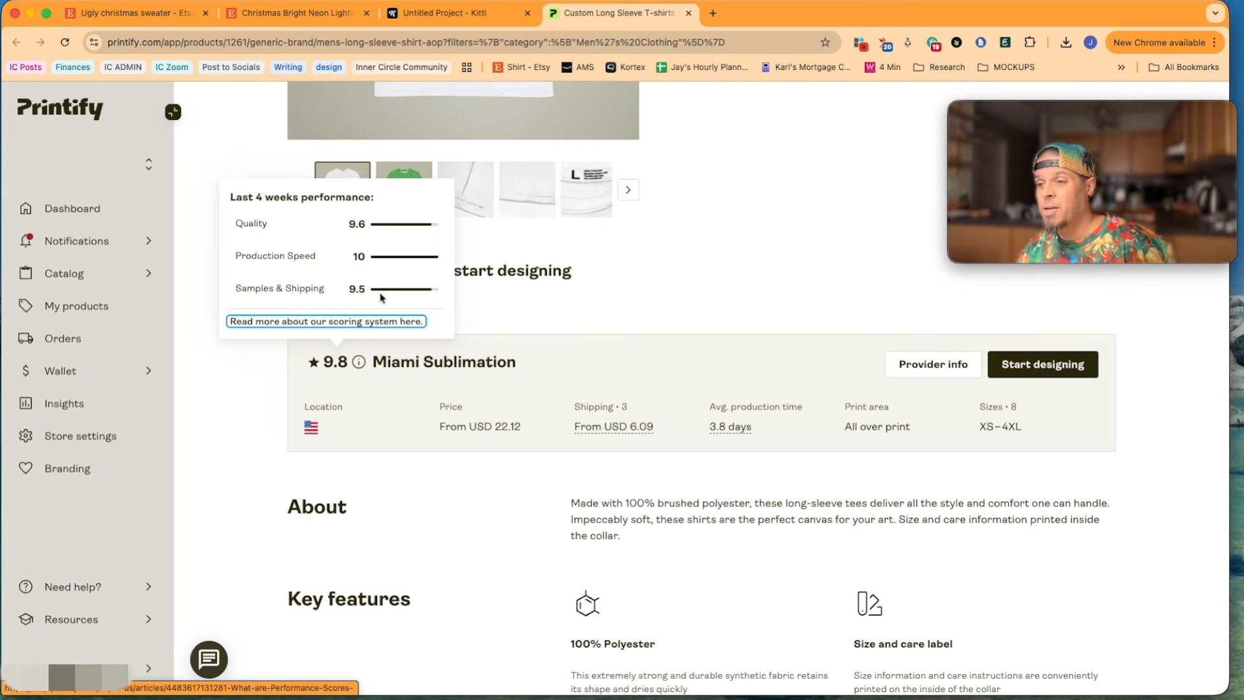
pyautogui.click(701, 407)
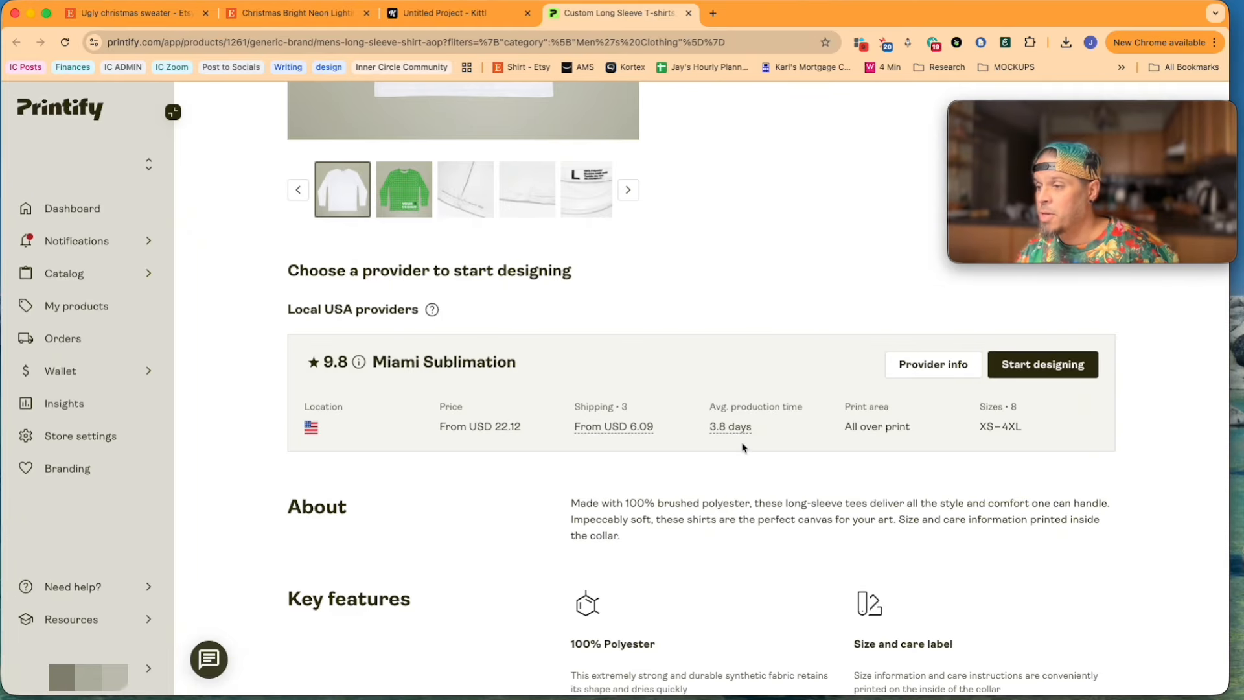
pyautogui.moveTo(758, 427)
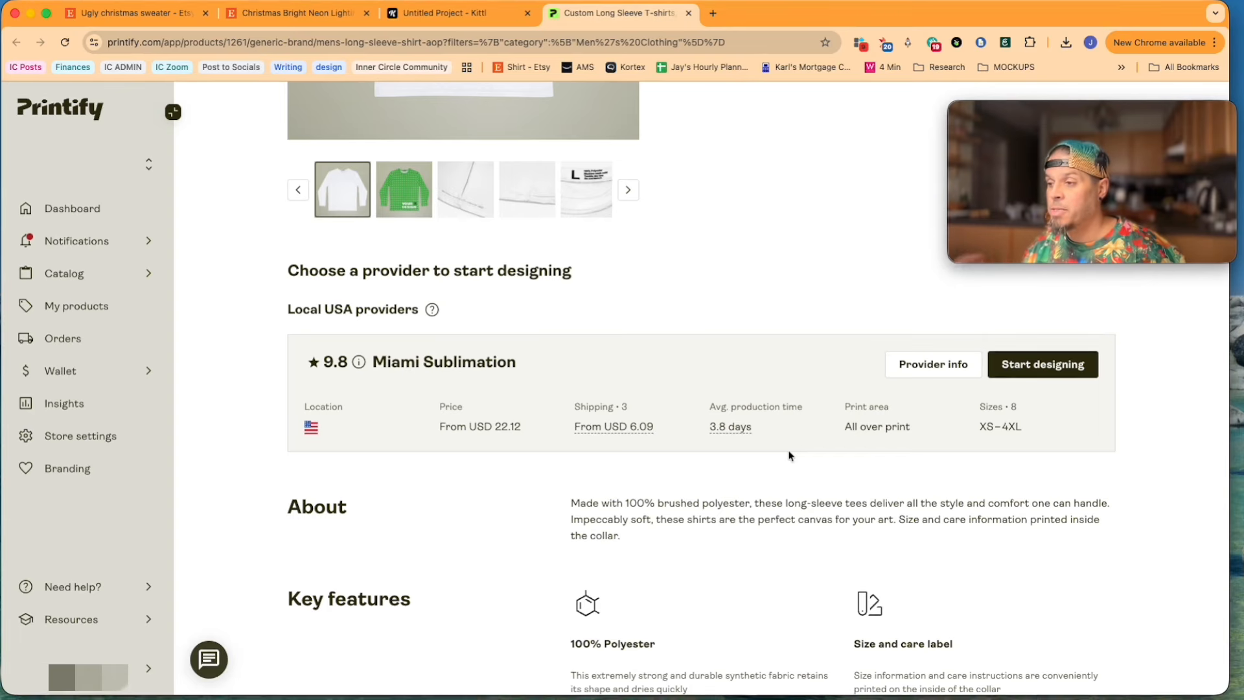
# Step: Review Miami Sublimation's prices per size and its shipping rates by country, closing the provider details when done
pyautogui.click(936, 360)
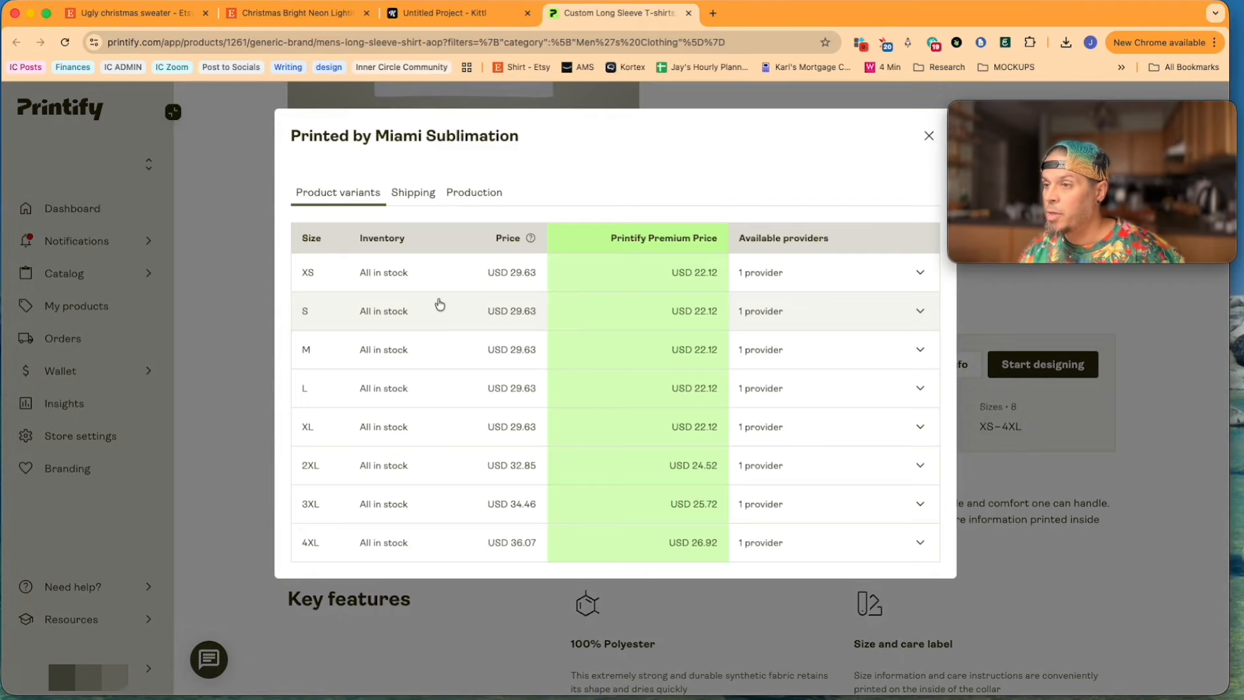
pyautogui.click(404, 195)
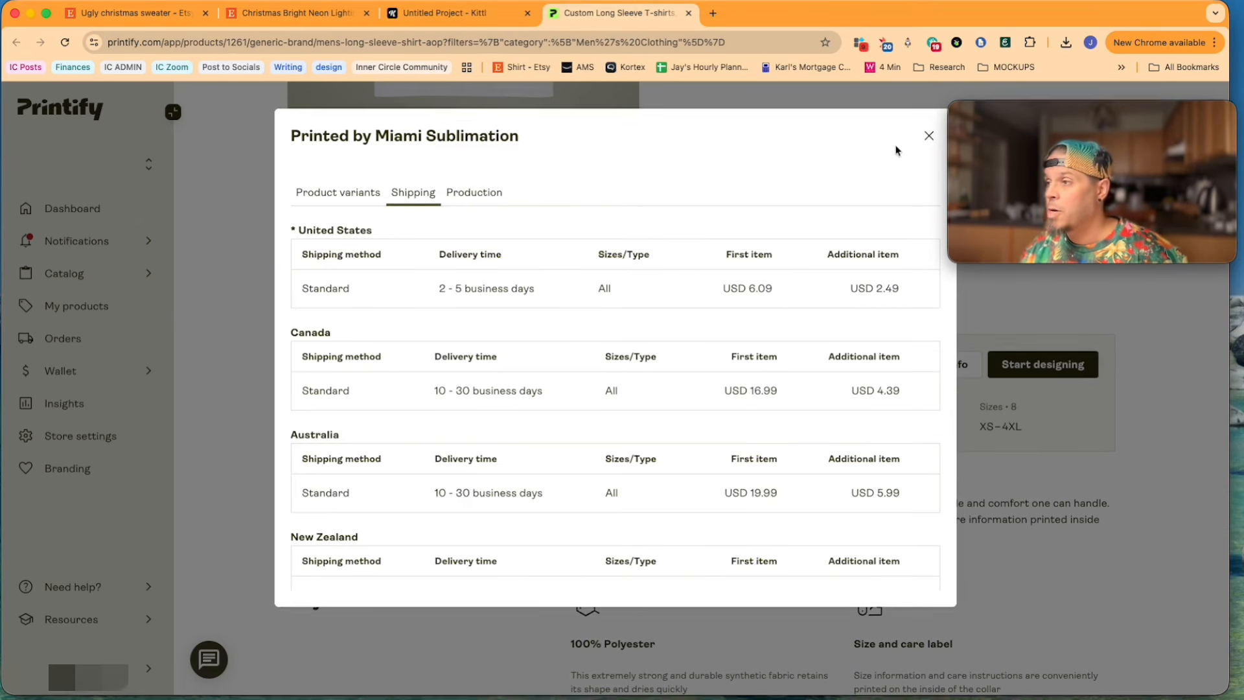
pyautogui.click(928, 135)
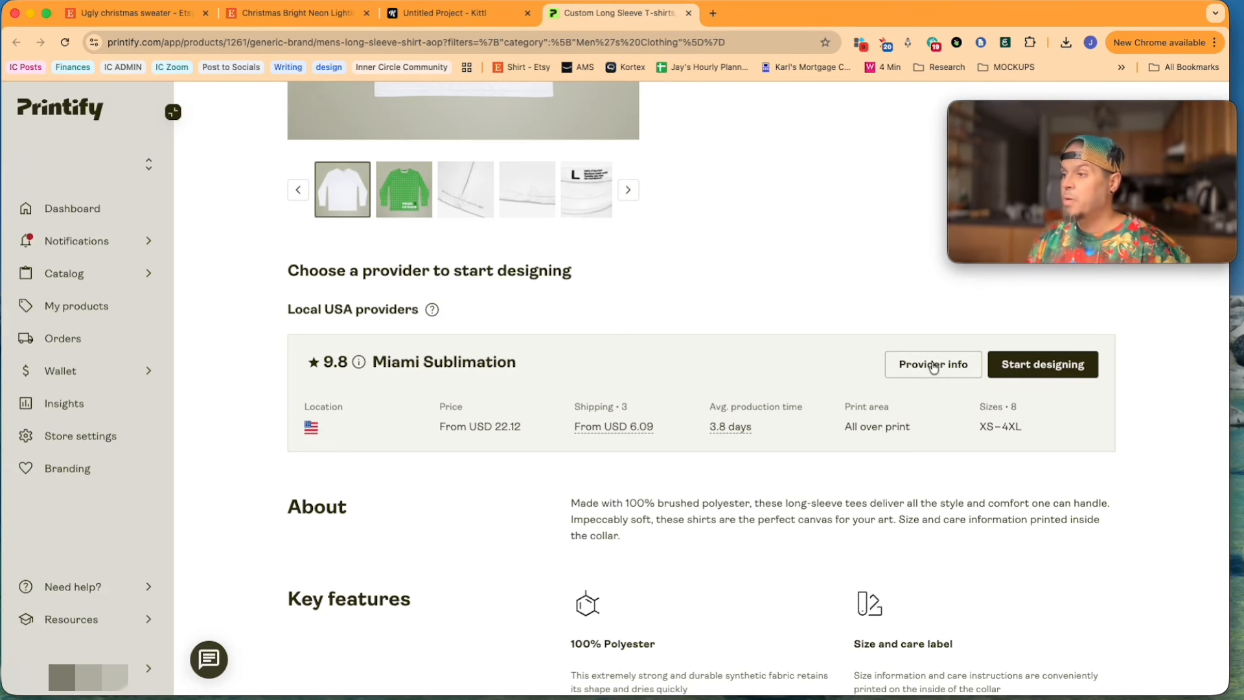
# Step: Start designing the long sleeve shirt with Miami Sublimation and place Laser Shark Cat.png across the front side's full width
pyautogui.click(1050, 366)
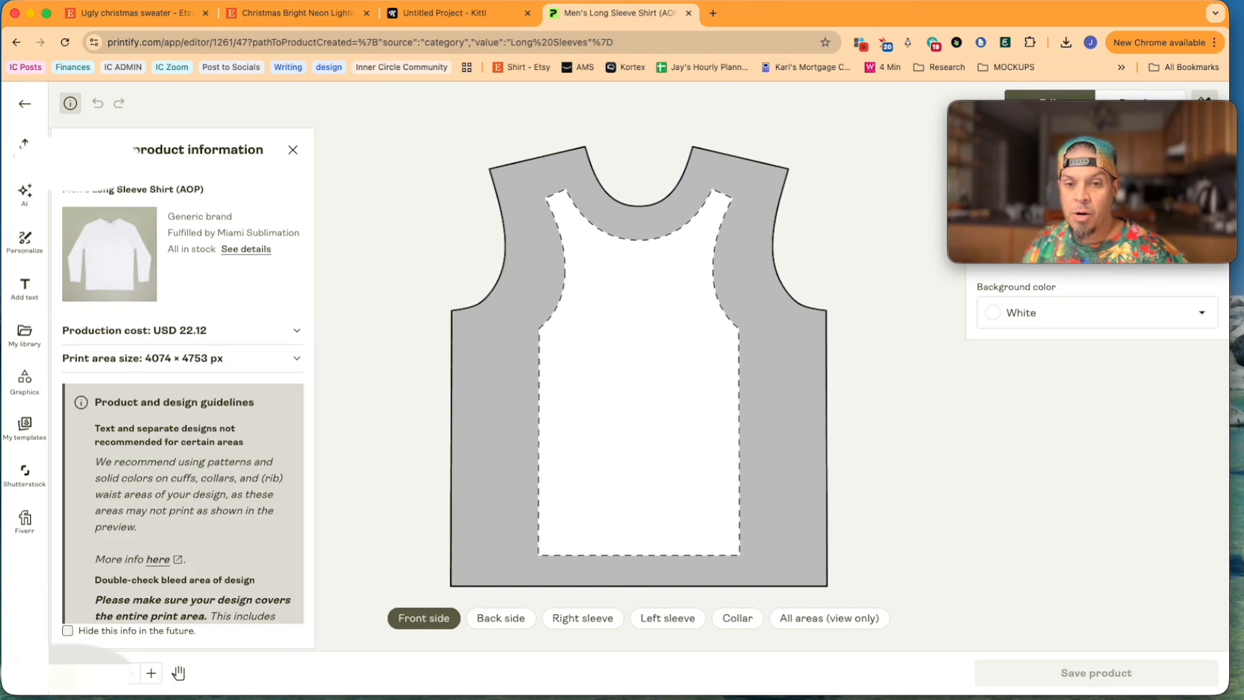
pyautogui.moveTo(500, 361); pyautogui.dragTo(625, 358)
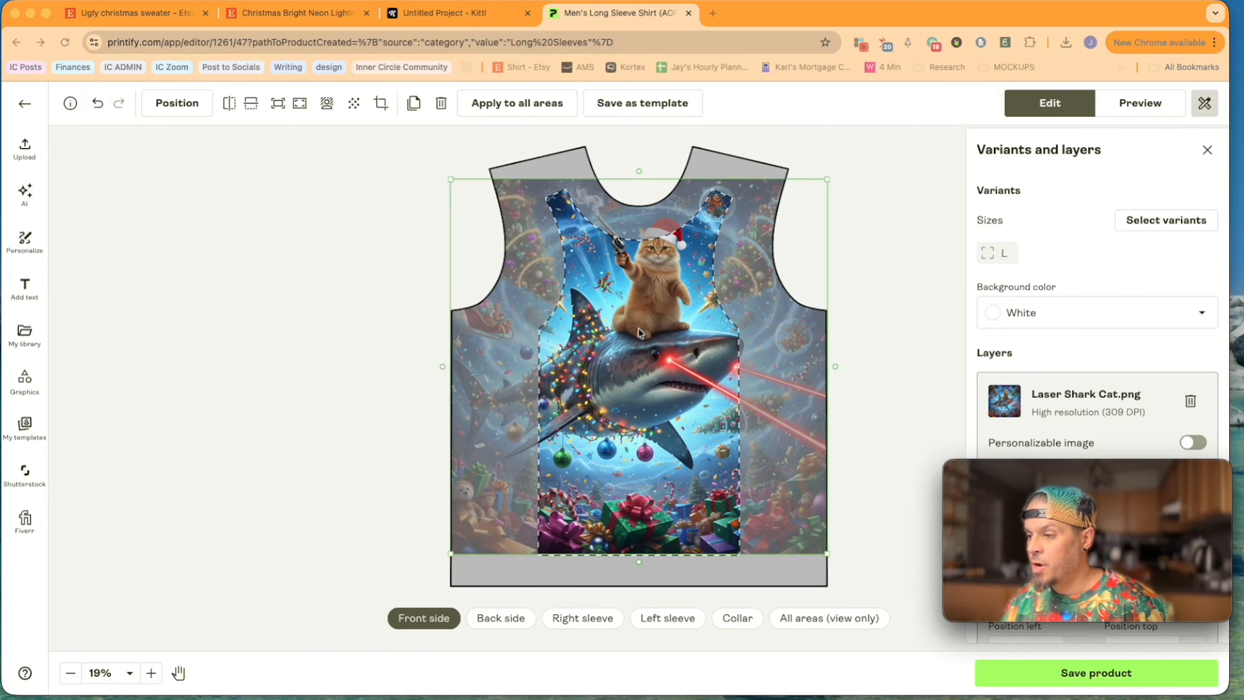
pyautogui.click(659, 394)
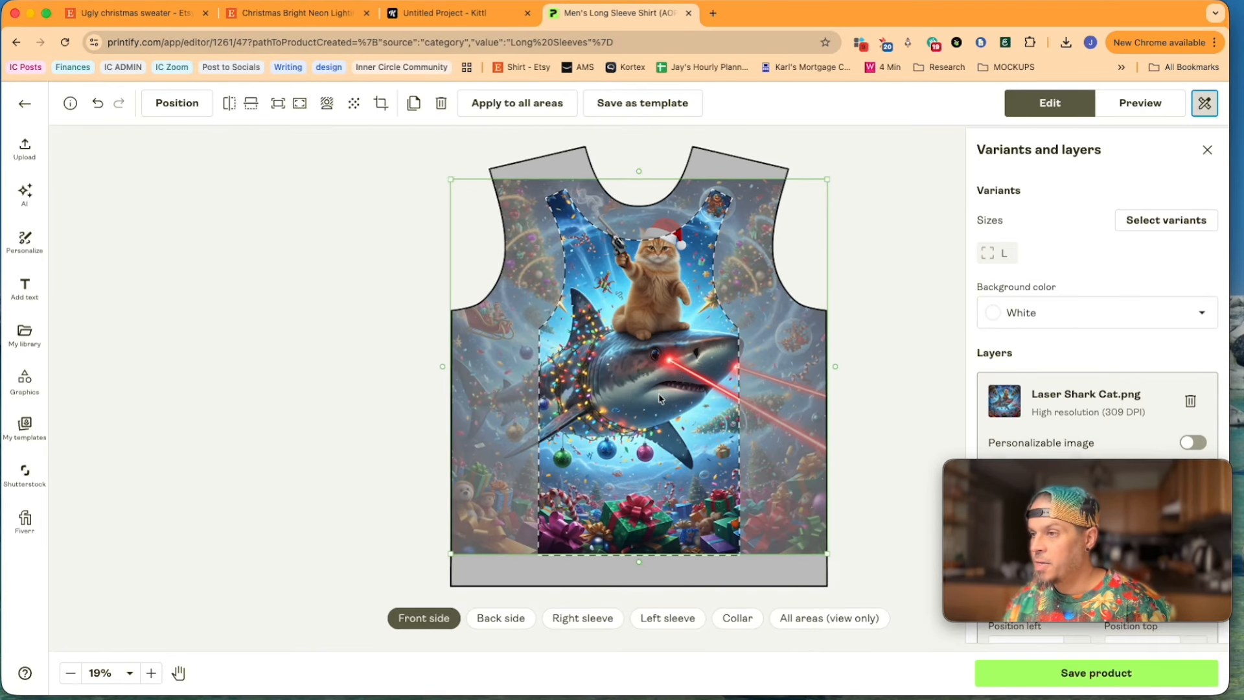
# Step: Add the most recently added library image to the shirt's right sleeve and left sleeve
pyautogui.click(501, 617)
pyautogui.click(580, 621)
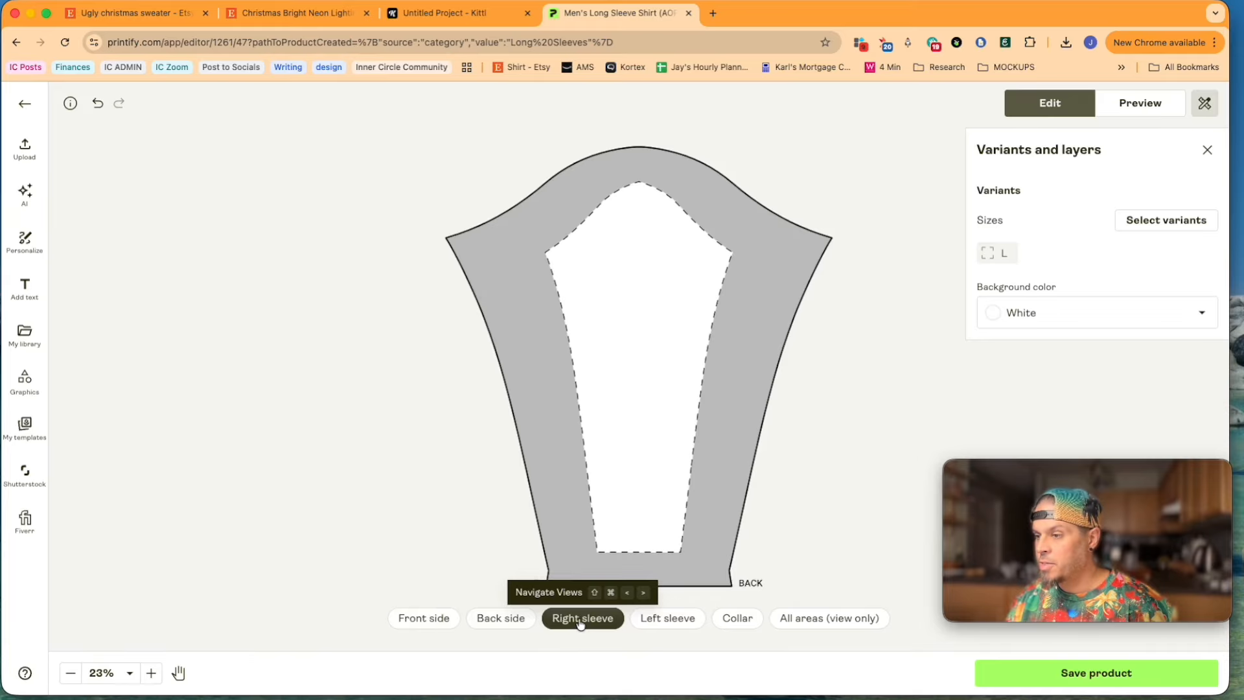
pyautogui.click(25, 334)
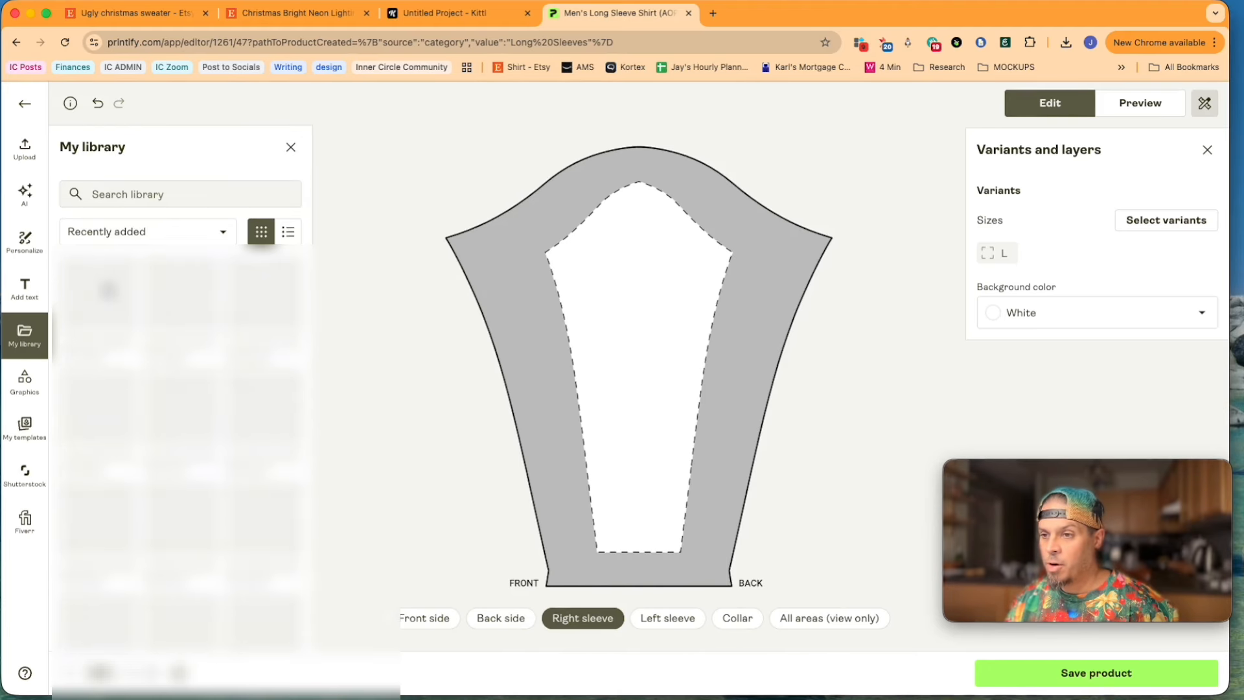
pyautogui.click(106, 284)
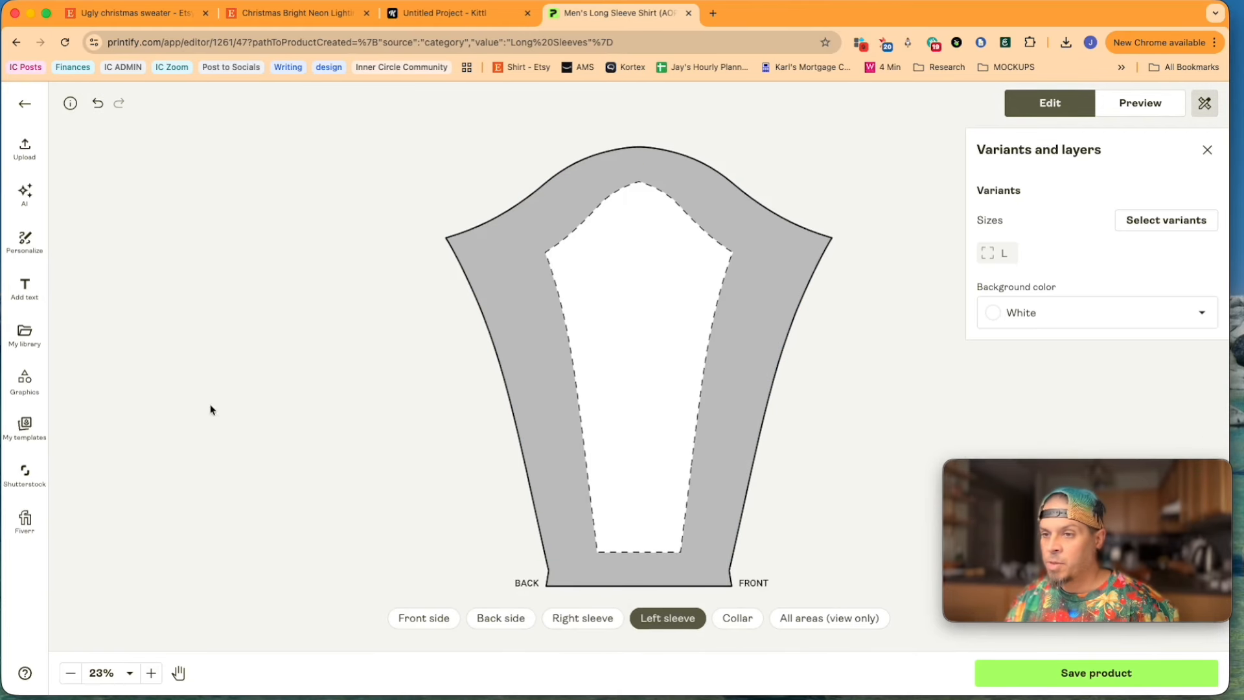
pyautogui.click(24, 334)
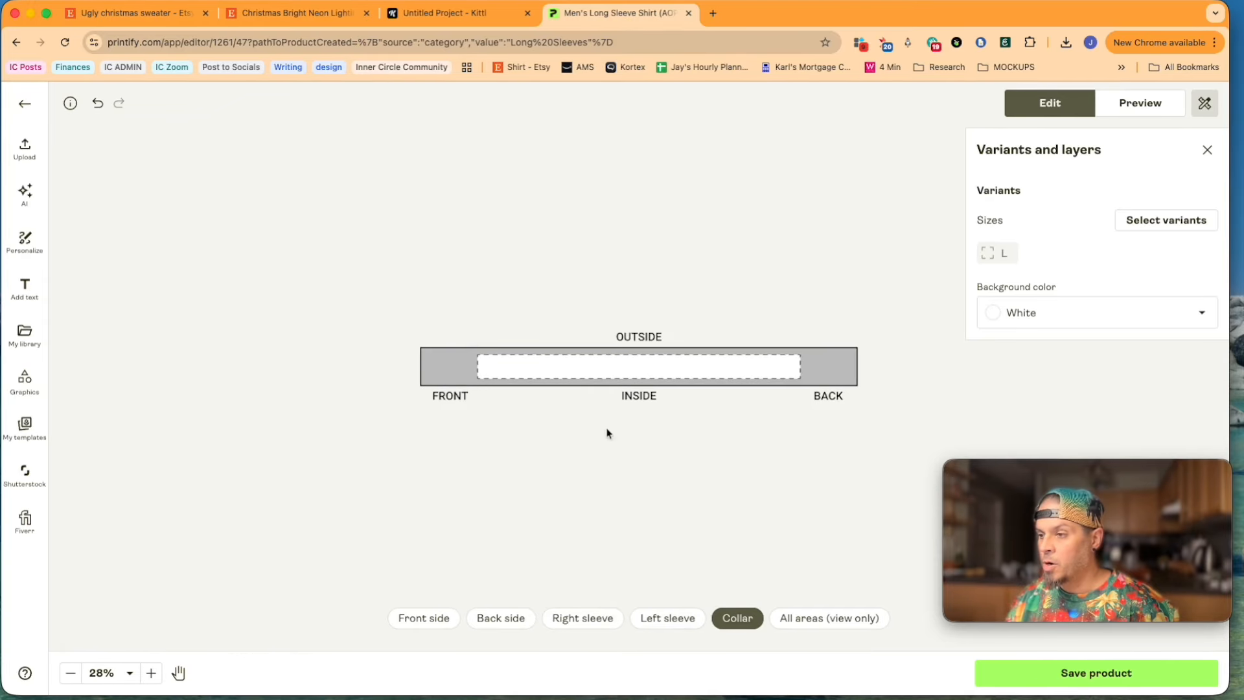
# Step: Place Laser Shark Cat.png on the collar, enlarged and shifted so its row of gifts fills the printable area
pyautogui.moveTo(658, 384); pyautogui.dragTo(988, 535)
pyautogui.moveTo(792, 461); pyautogui.dragTo(600, 181)
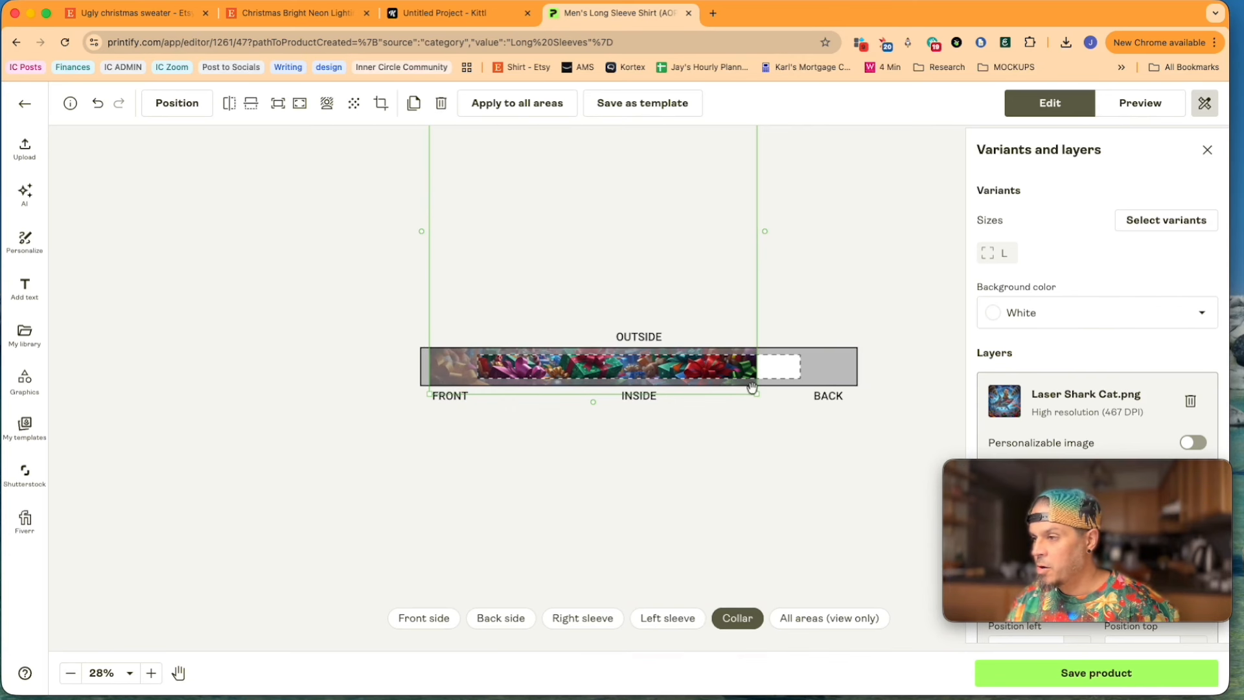
pyautogui.moveTo(752, 388); pyautogui.dragTo(817, 394)
pyautogui.scroll(4, 706, 434)
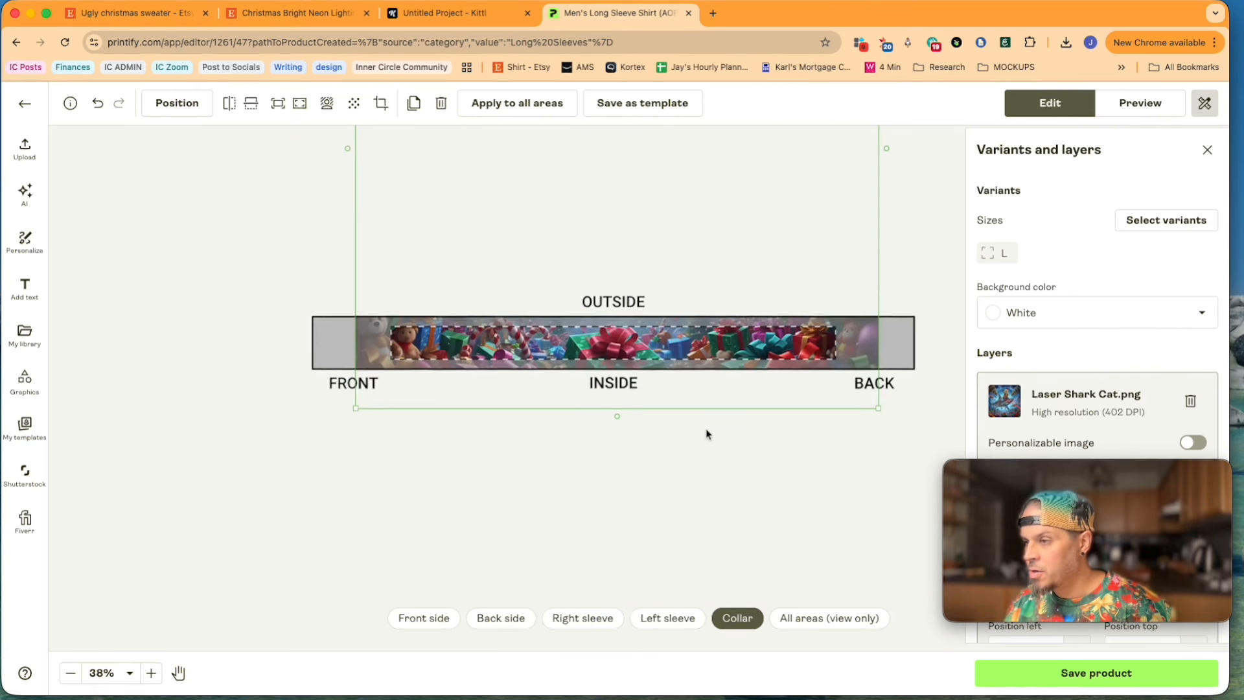
pyautogui.scroll(1, 706, 434)
pyautogui.moveTo(719, 387)
pyautogui.mouseDown()
pyautogui.moveTo(721, 377)
pyautogui.moveTo(720, 391)
pyautogui.mouseUp()
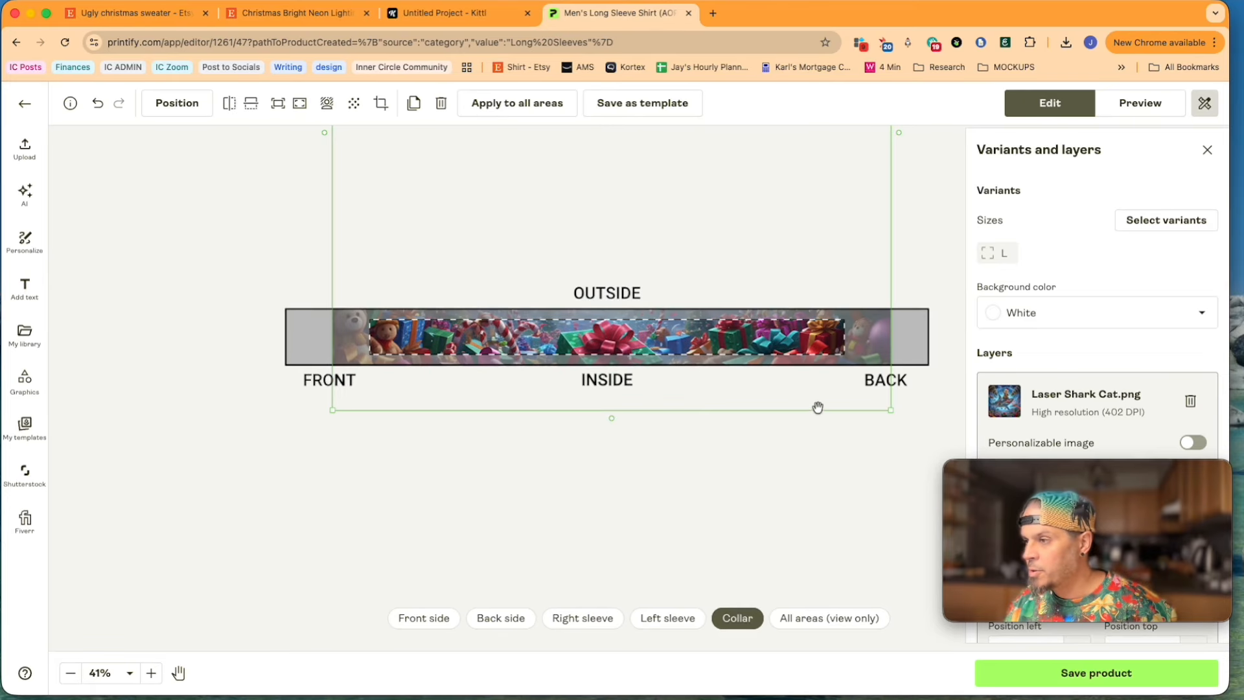
# Step: Add Laser Shark Cat.png from the library to the back side, enlarging and shifting it slightly over the printable area
pyautogui.click(822, 618)
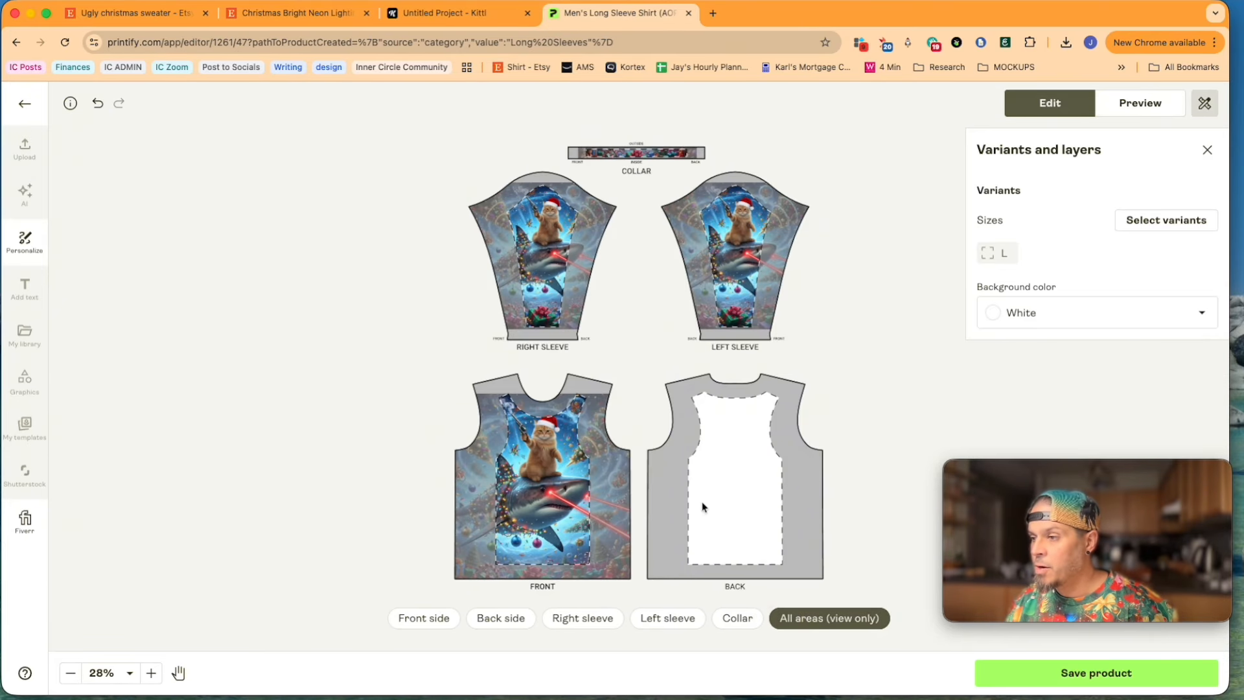
pyautogui.click(501, 618)
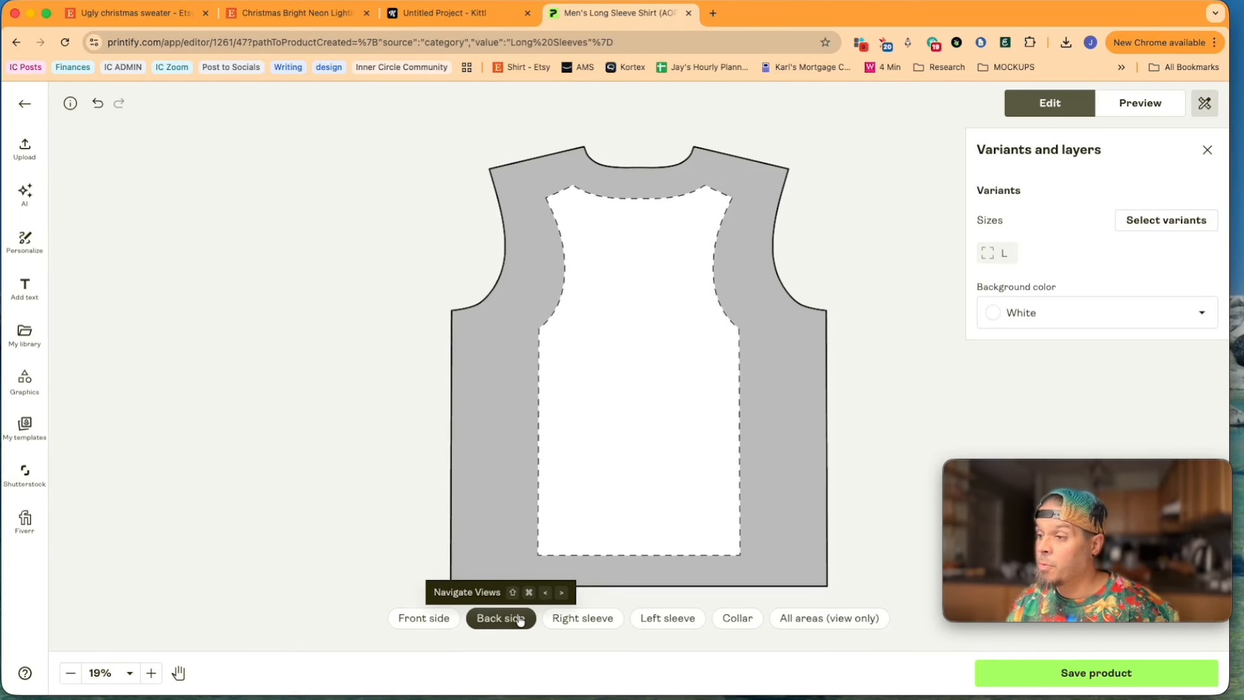
pyautogui.click(25, 335)
pyautogui.click(91, 285)
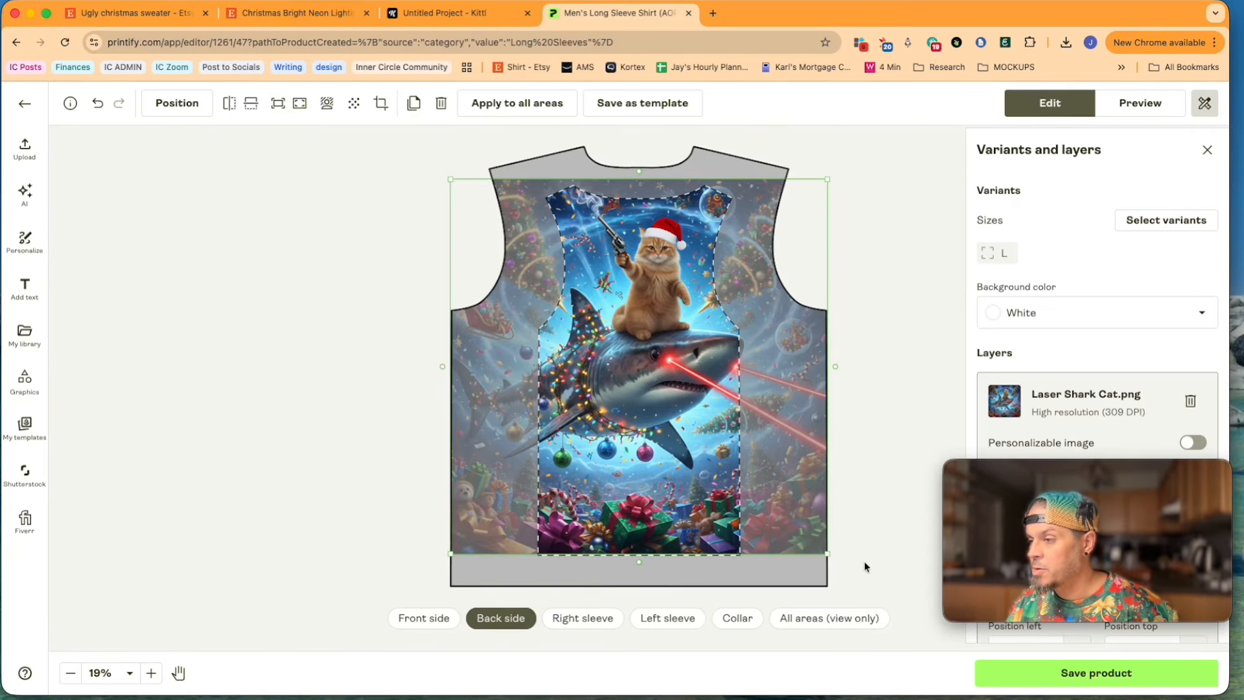
pyautogui.moveTo(827, 554); pyautogui.dragTo(841, 566)
pyautogui.moveTo(684, 449); pyautogui.dragTo(675, 458)
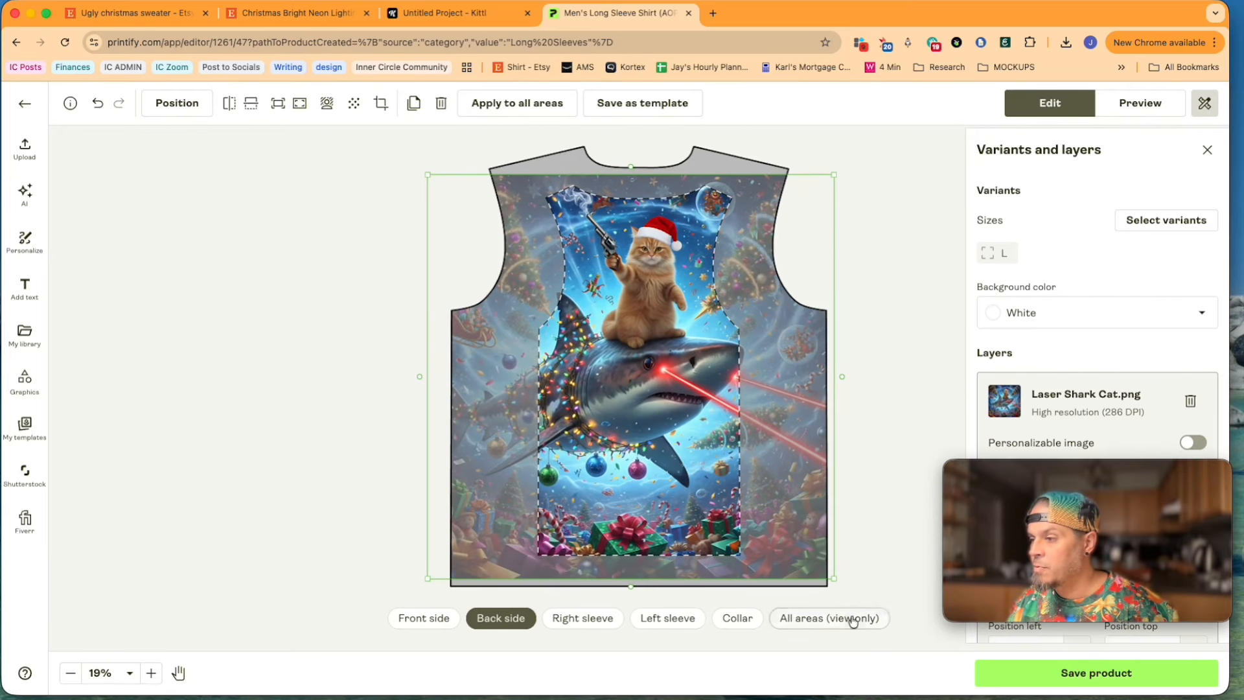
pyautogui.moveTo(833, 578); pyautogui.dragTo(822, 566)
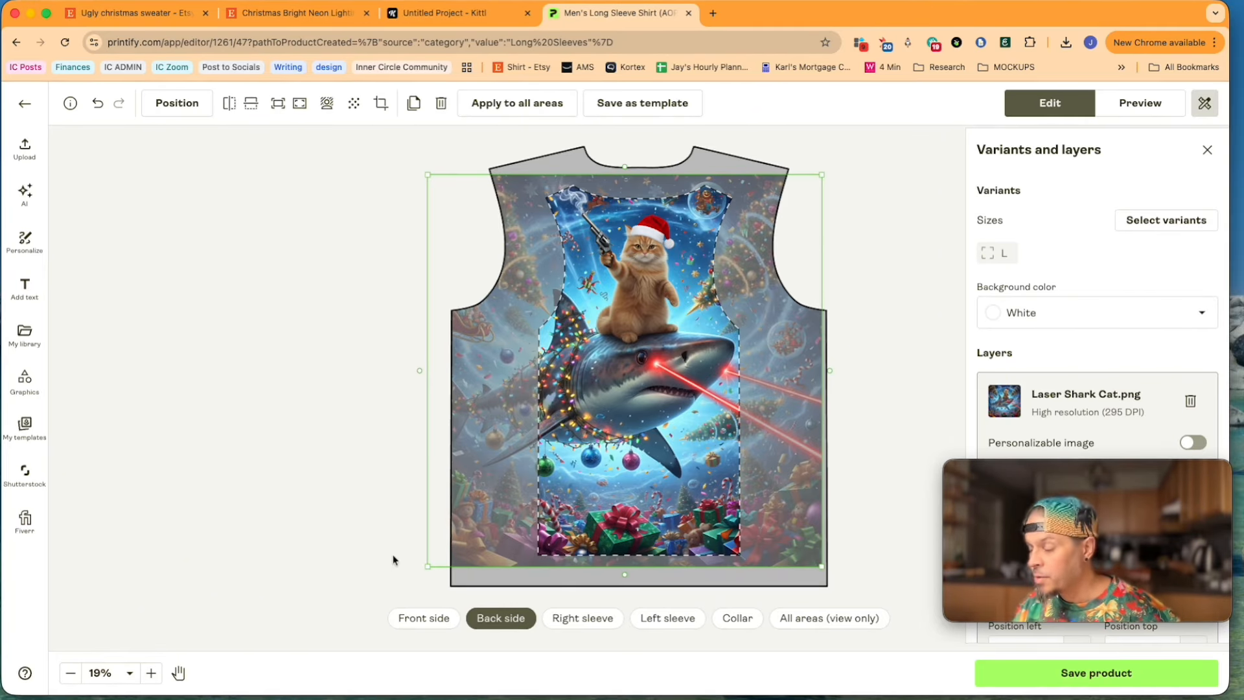
# Step: Enlarge the front side's image until it covers the shoulders, and check the shirt's front and back mockups
pyautogui.click(1140, 103)
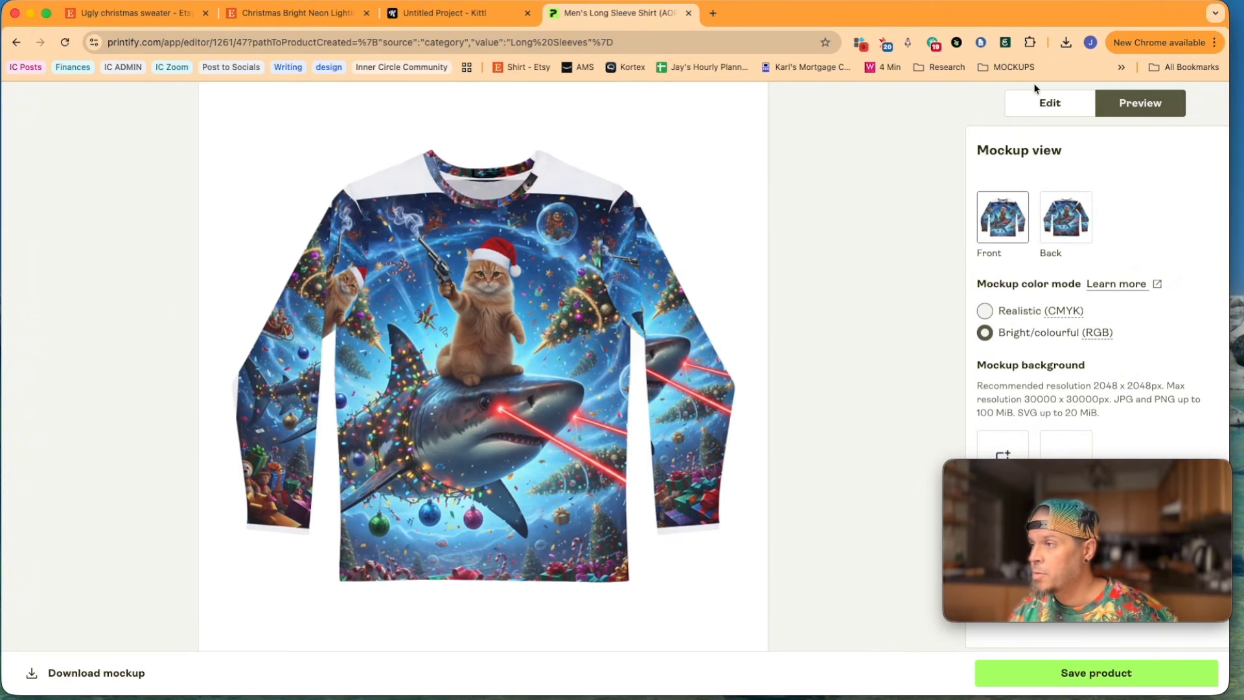
pyautogui.click(1045, 102)
pyautogui.click(413, 618)
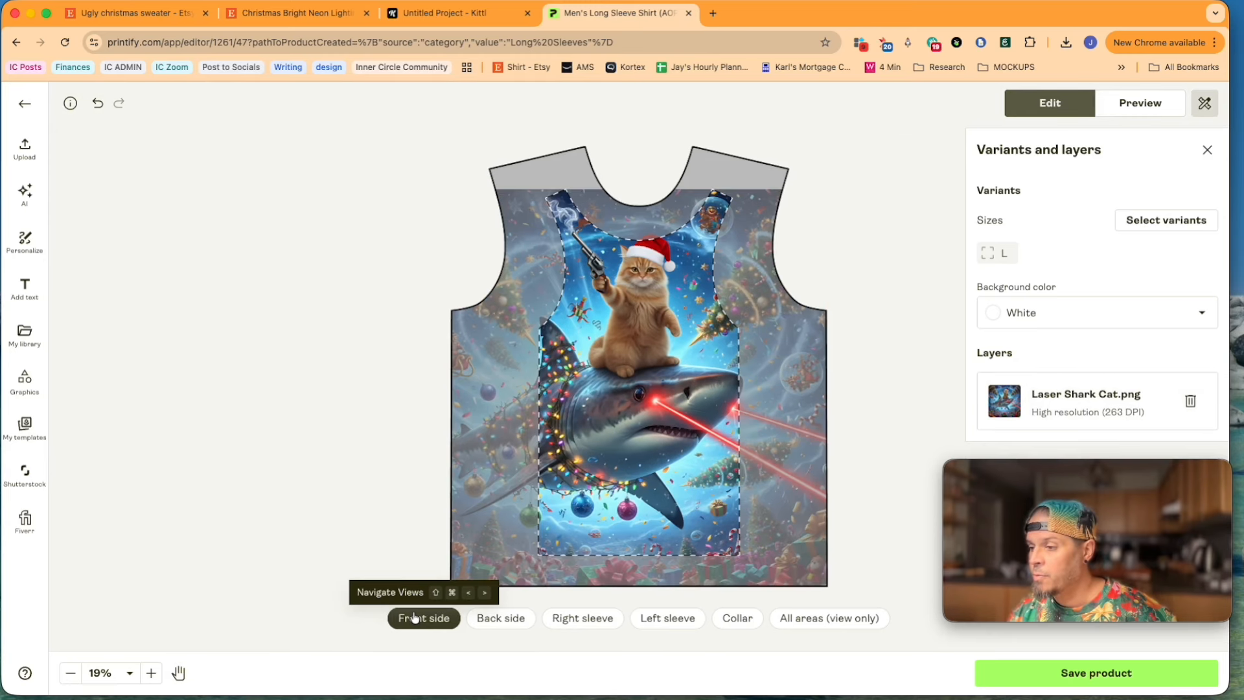
pyautogui.click(1140, 102)
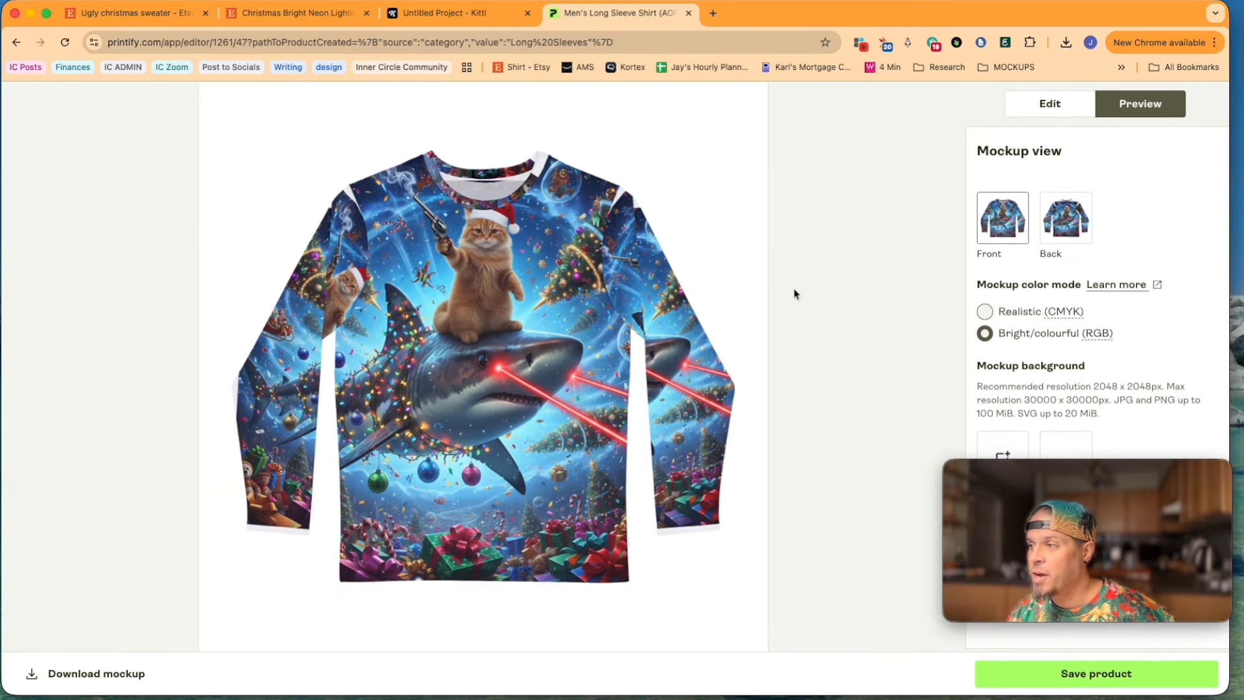
pyautogui.click(1079, 222)
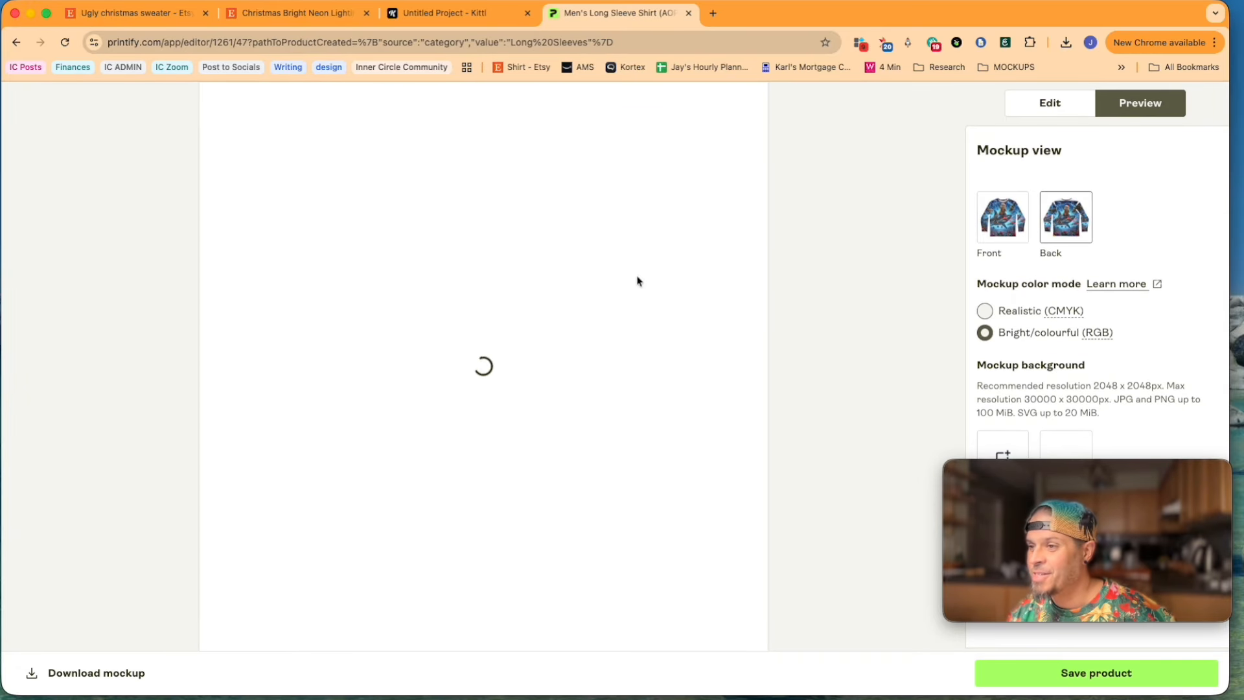
pyautogui.click(1001, 233)
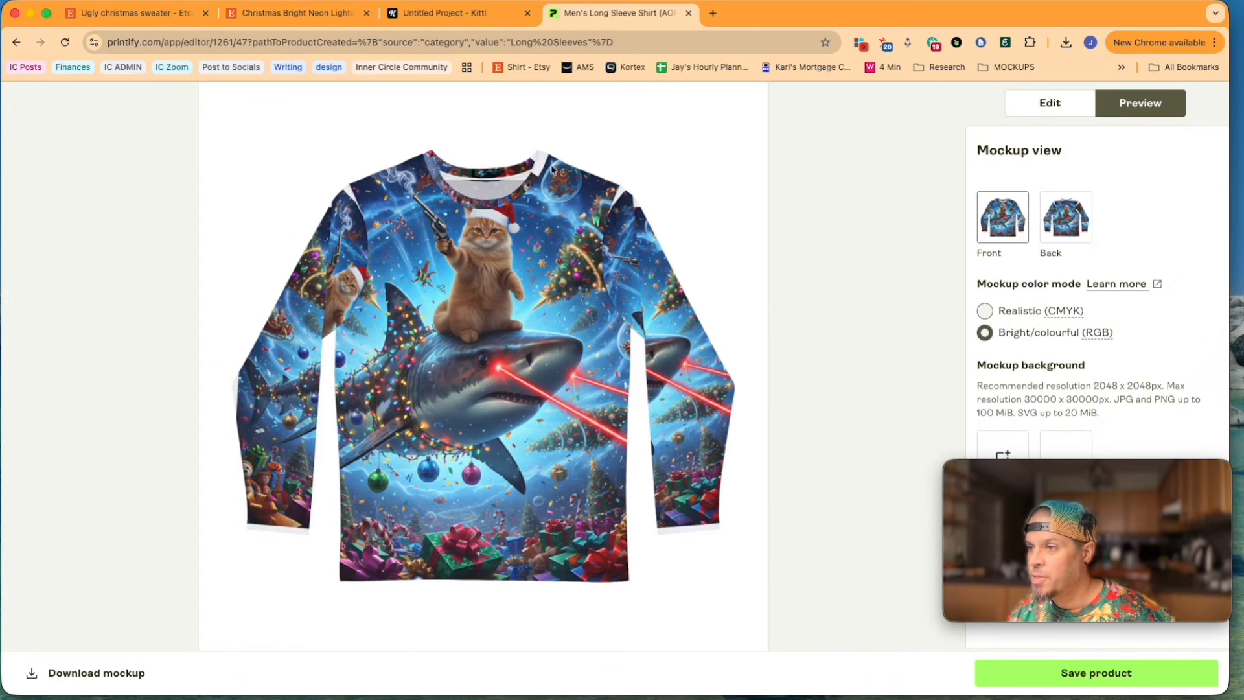
# Step: Center and enlarge the image on the right sleeve, and enlarge the left sleeve's image, so each sleeve is fully covered
pyautogui.click(1050, 101)
pyautogui.click(588, 623)
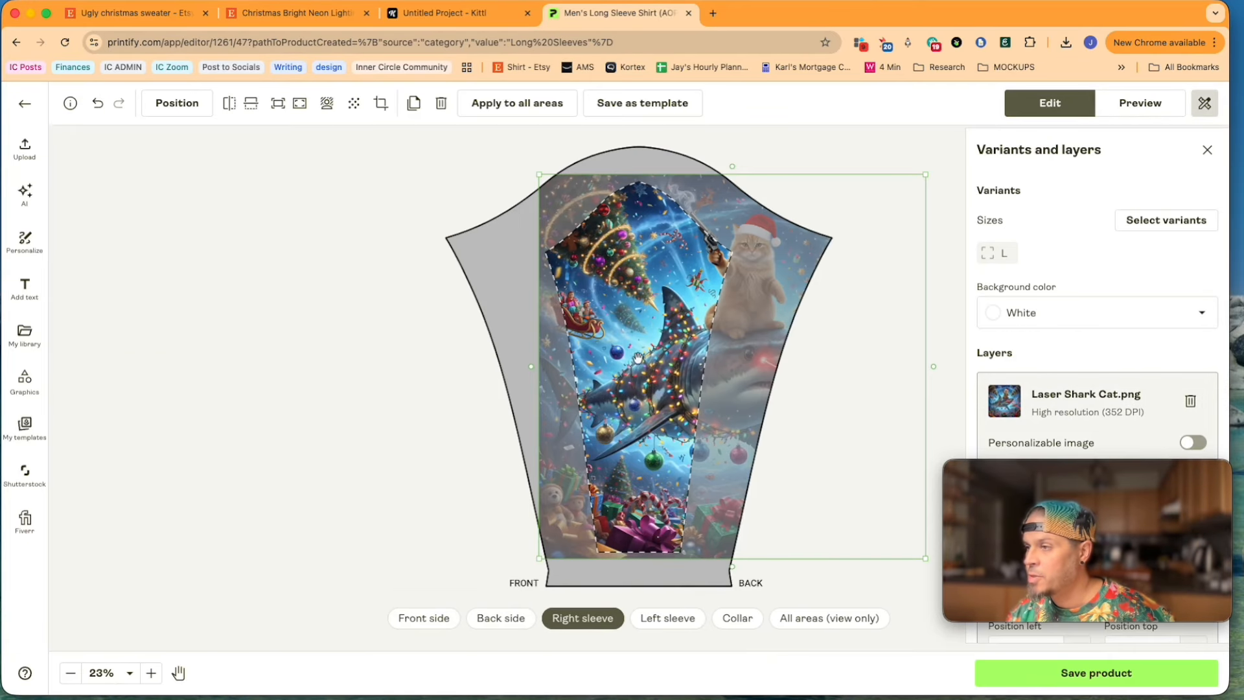
pyautogui.moveTo(639, 357); pyautogui.dragTo(575, 352)
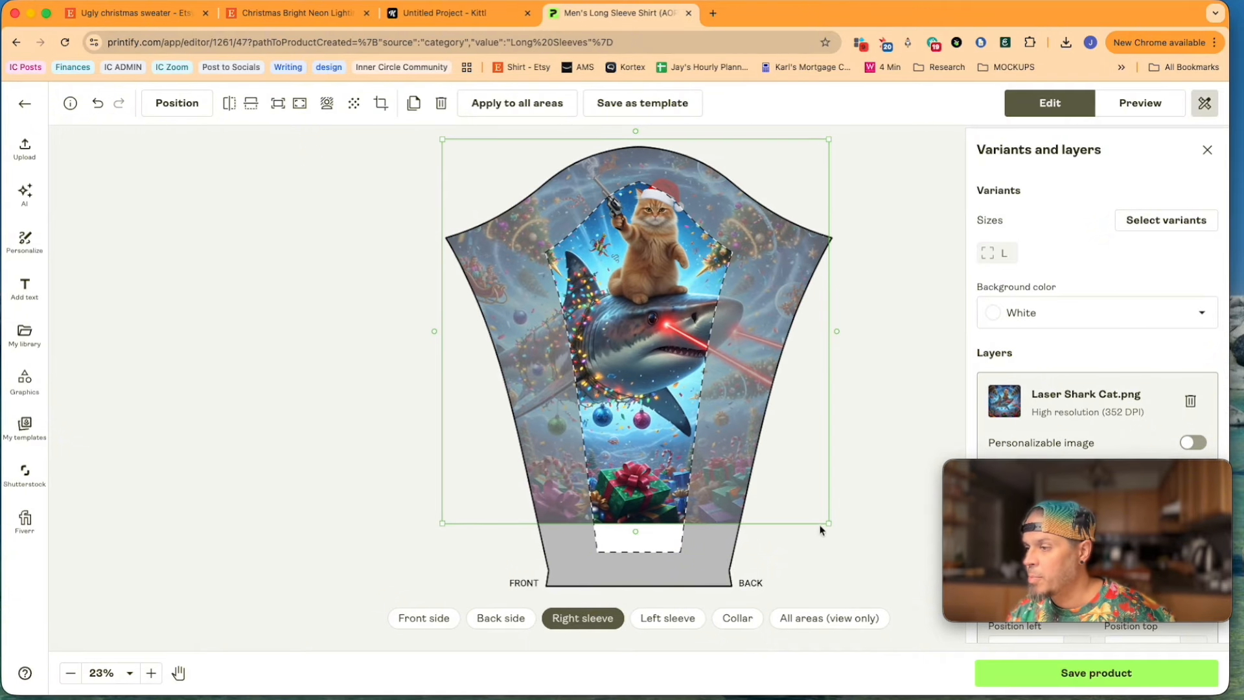
pyautogui.moveTo(828, 522); pyautogui.dragTo(867, 597)
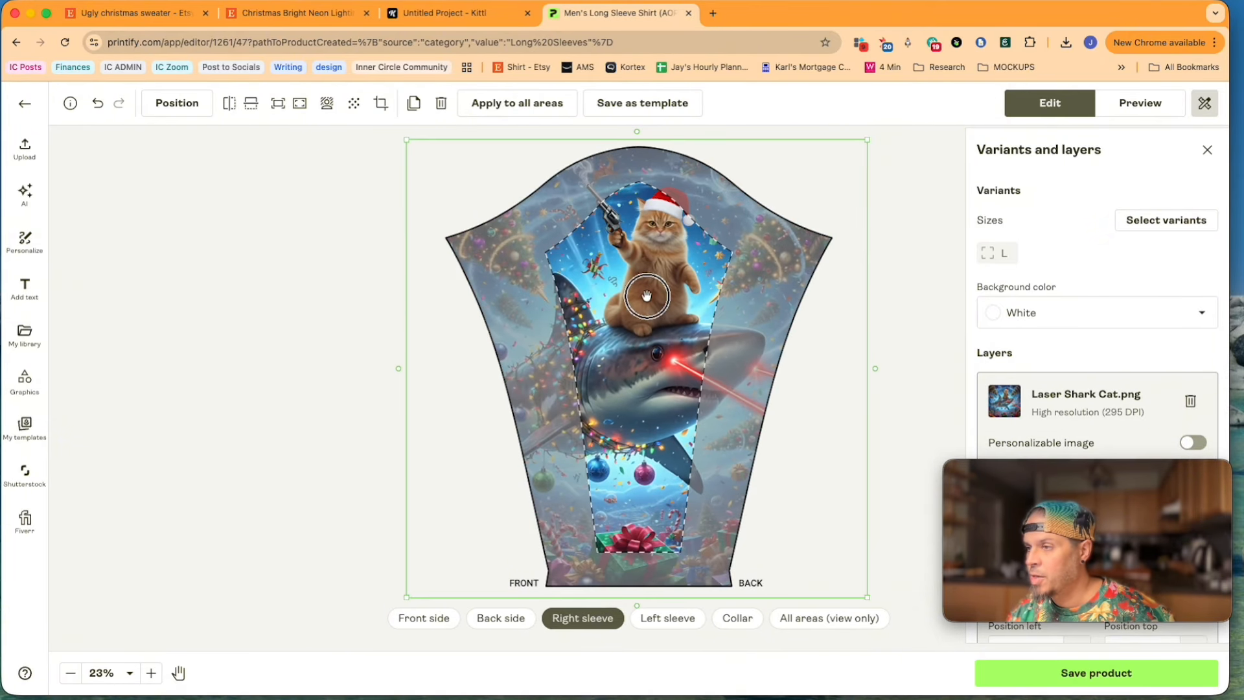
pyautogui.moveTo(644, 294); pyautogui.dragTo(642, 297)
pyautogui.click(667, 618)
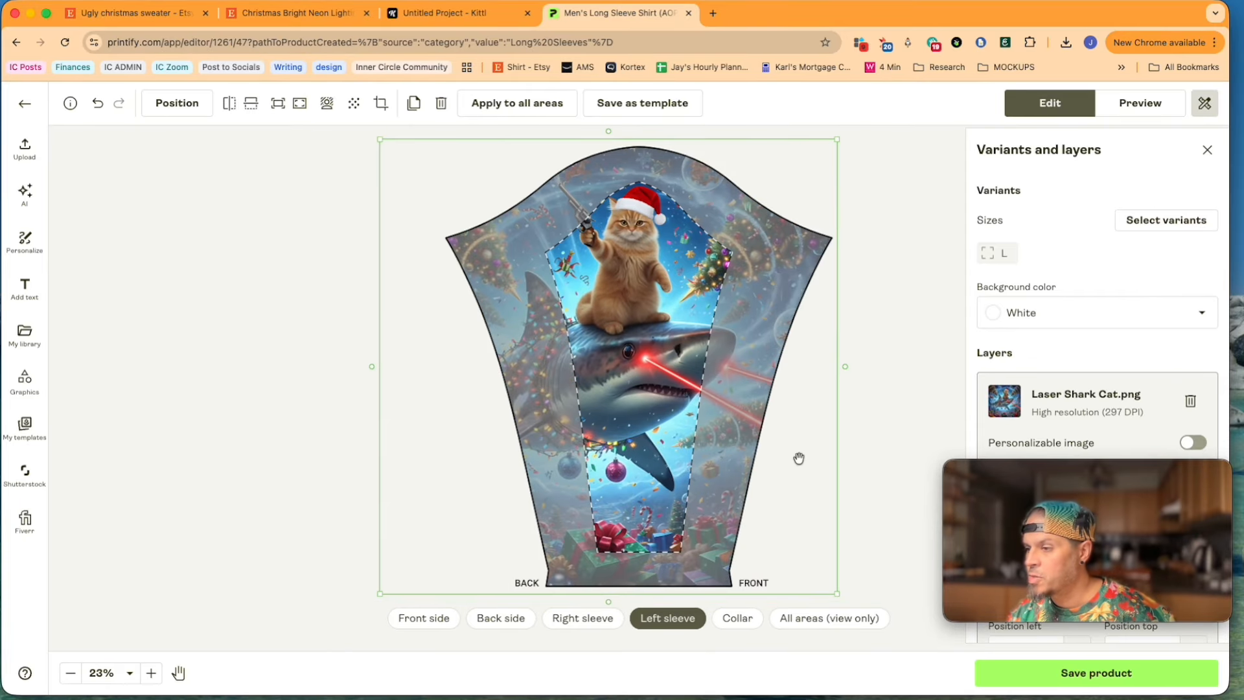
# Step: Enlarge the collar's image beyond both collar ends with the gifts along the strip, and preview the shirt
pyautogui.click(738, 618)
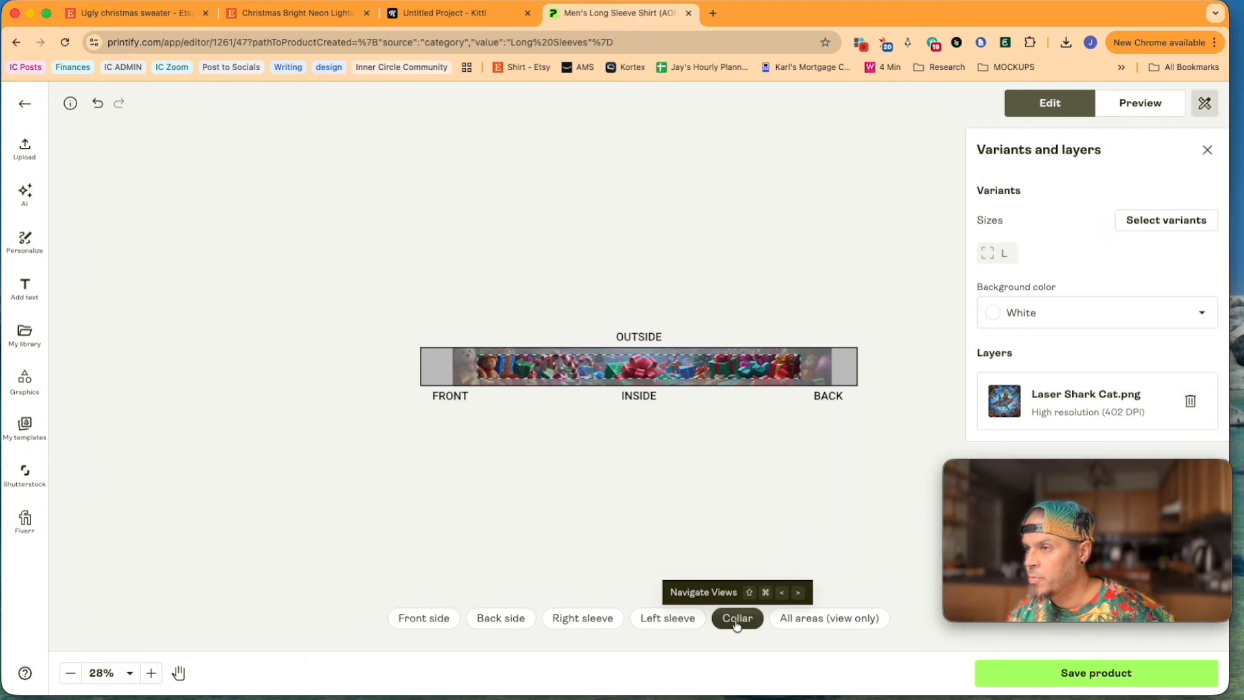
pyautogui.click(679, 372)
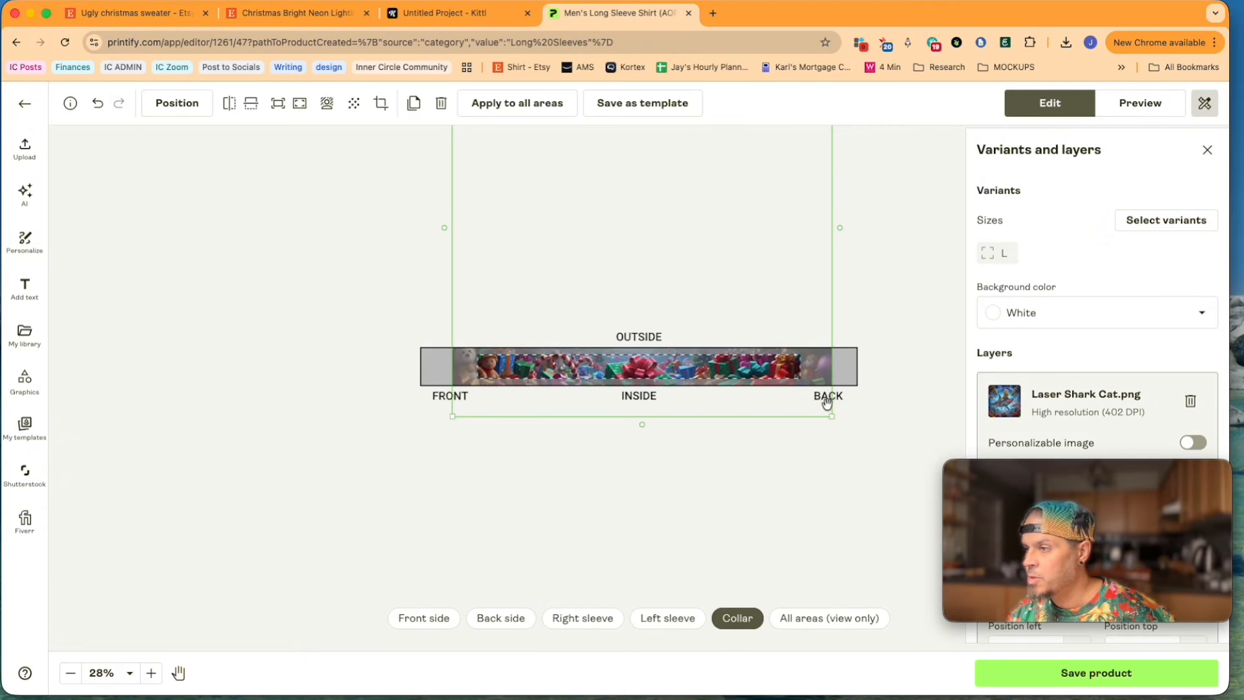
pyautogui.moveTo(831, 415); pyautogui.dragTo(889, 448)
pyautogui.moveTo(755, 428); pyautogui.dragTo(757, 382)
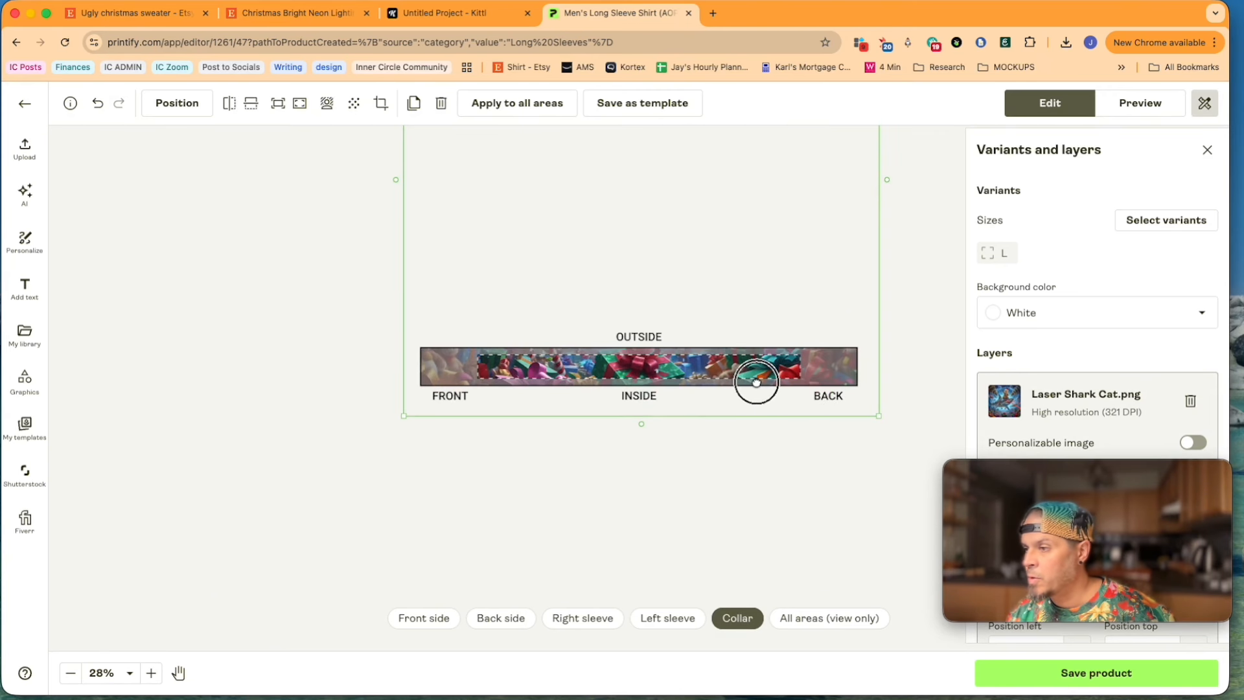
pyautogui.click(1140, 107)
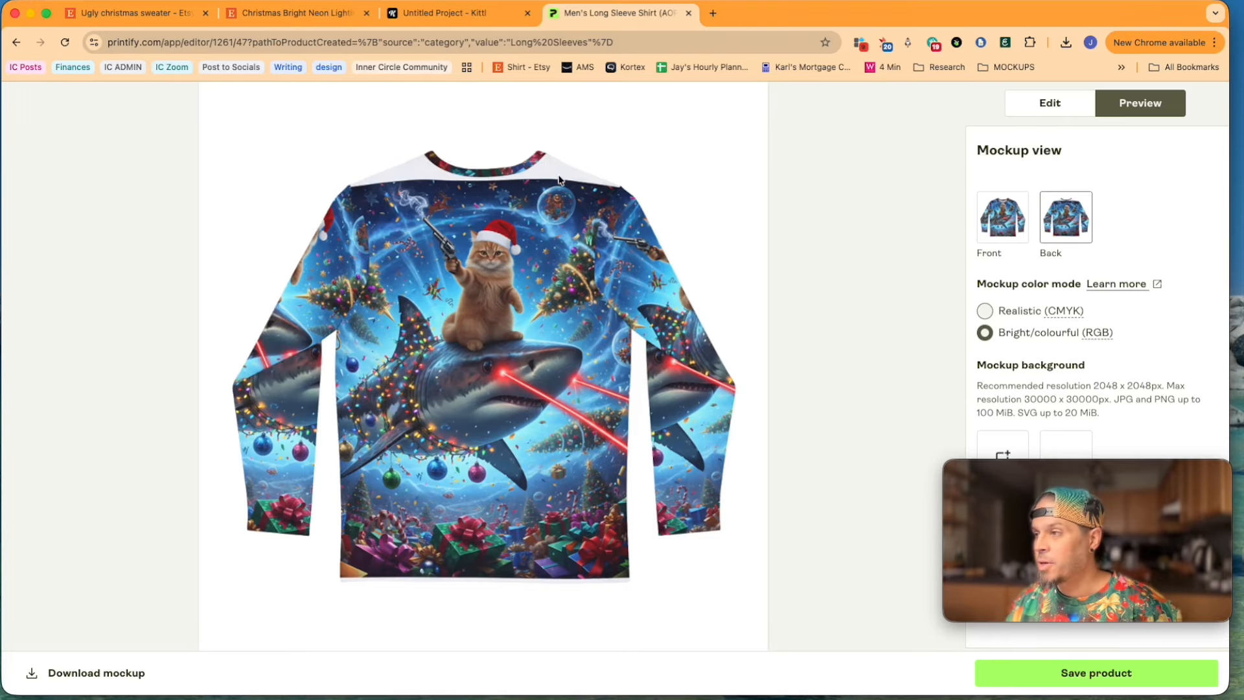
# Step: Enlarge the back side's image upward to cover the shoulders, and check the back and front mockups
pyautogui.click(1045, 101)
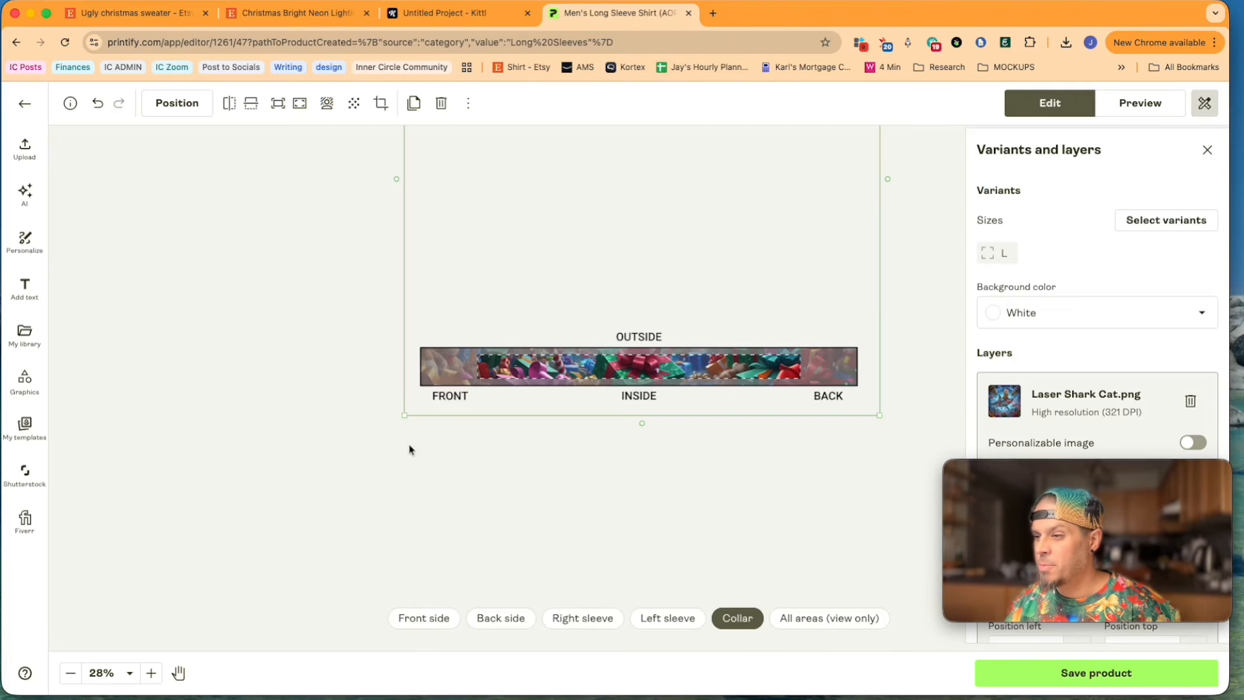
pyautogui.click(500, 616)
pyautogui.click(683, 200)
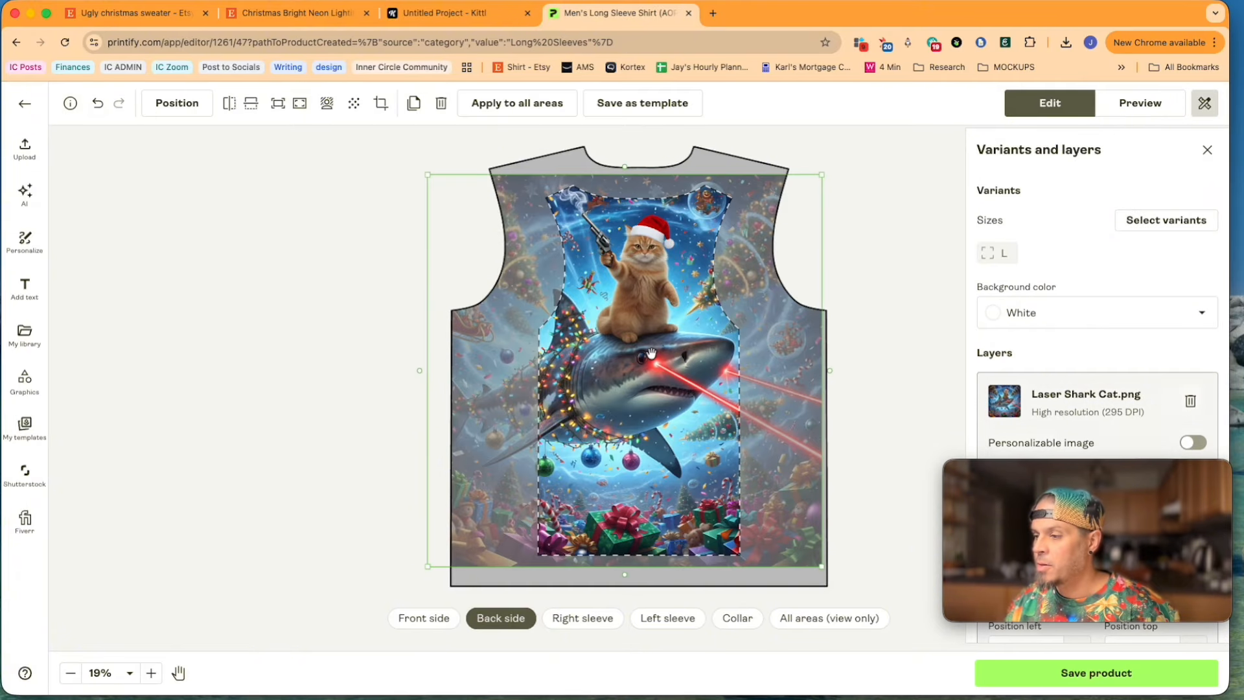
pyautogui.moveTo(822, 174); pyautogui.dragTo(838, 161)
pyautogui.click(1141, 105)
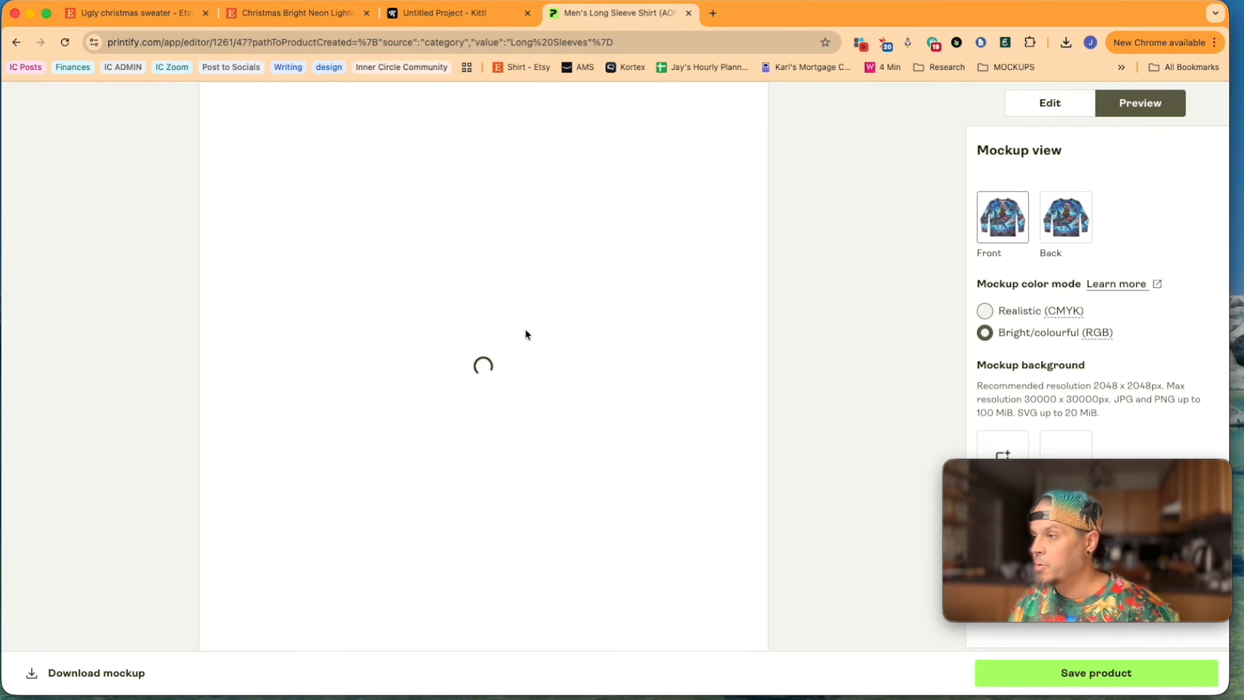
pyautogui.click(1066, 218)
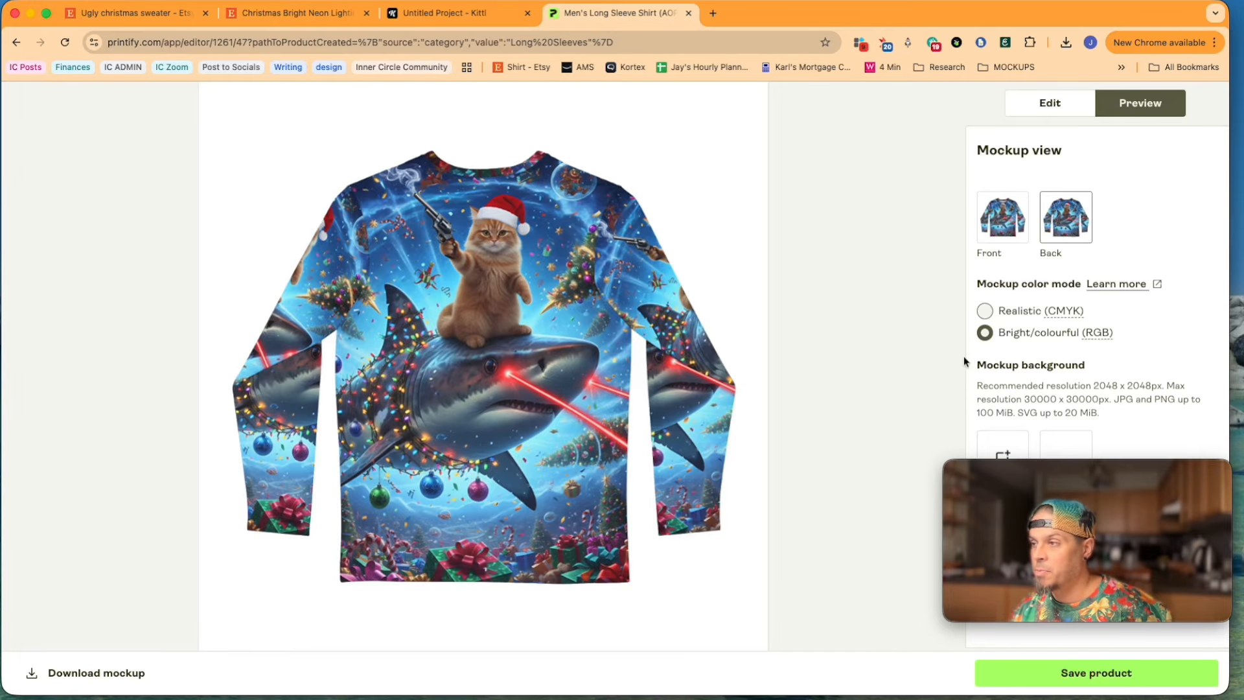
pyautogui.click(1010, 225)
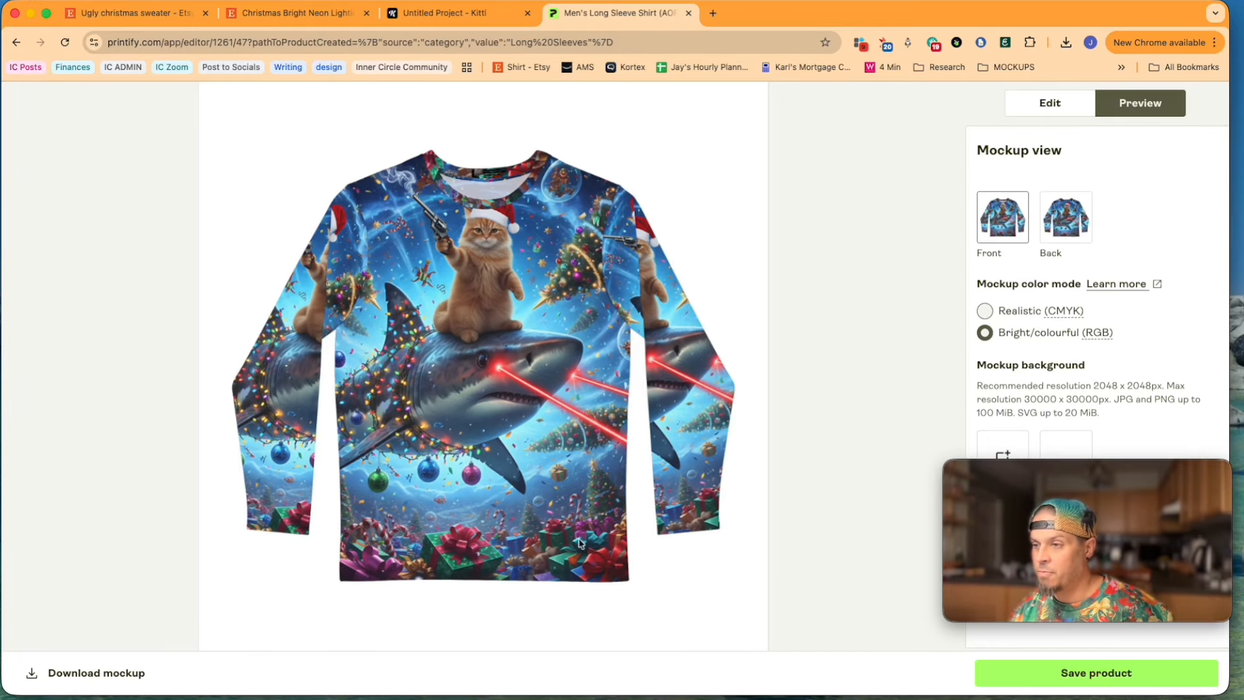
# Step: Save the product and keep both the front and back mockups as the listing's selection
pyautogui.click(1095, 673)
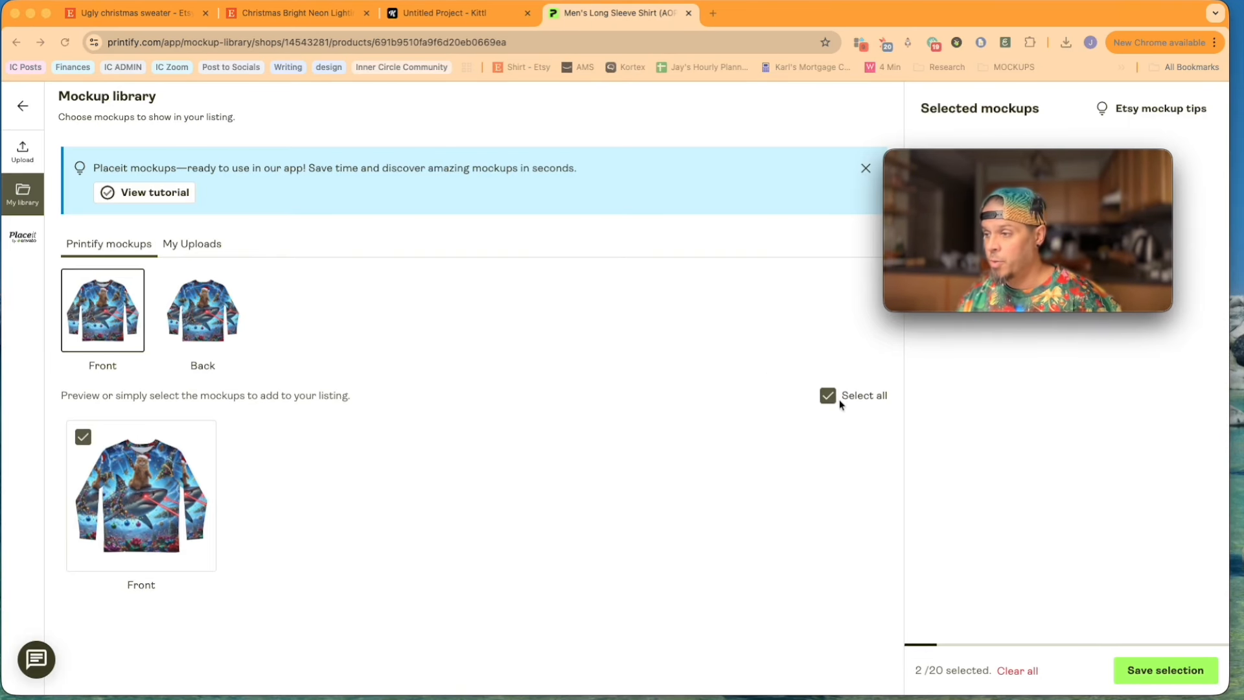
pyautogui.click(1174, 668)
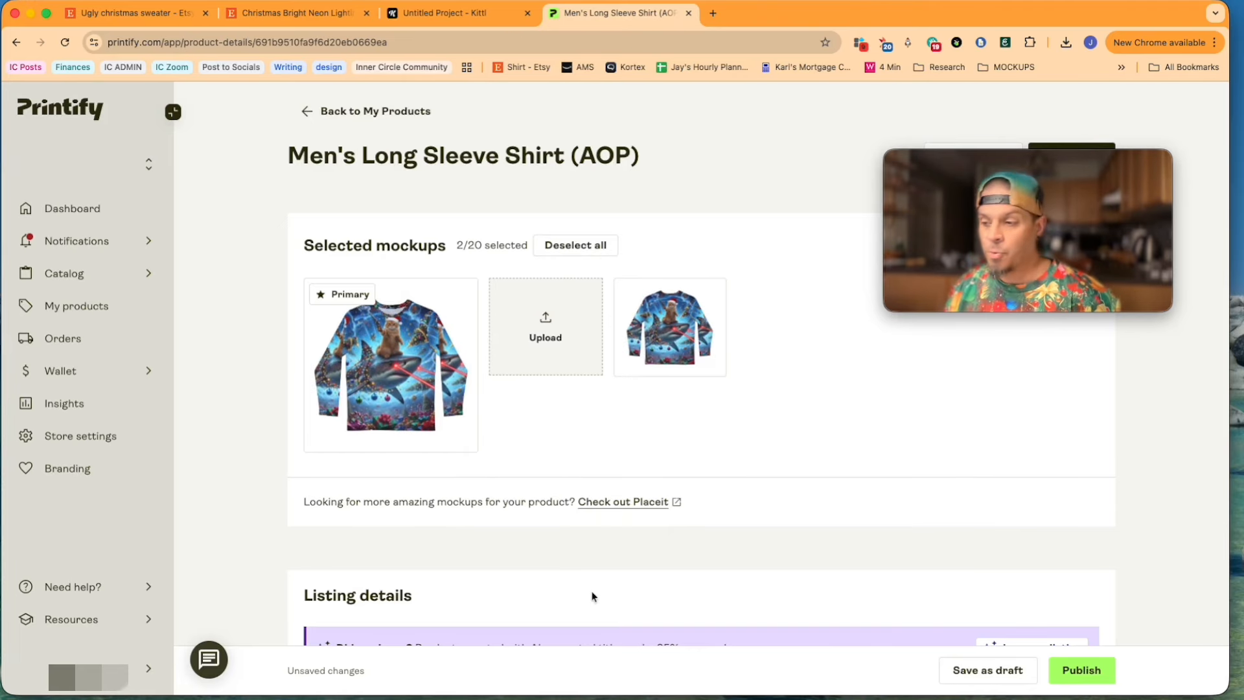
# Step: Replace the default title in the shirt's listing details with the design code UC-001
pyautogui.scroll(-2, 591, 583)
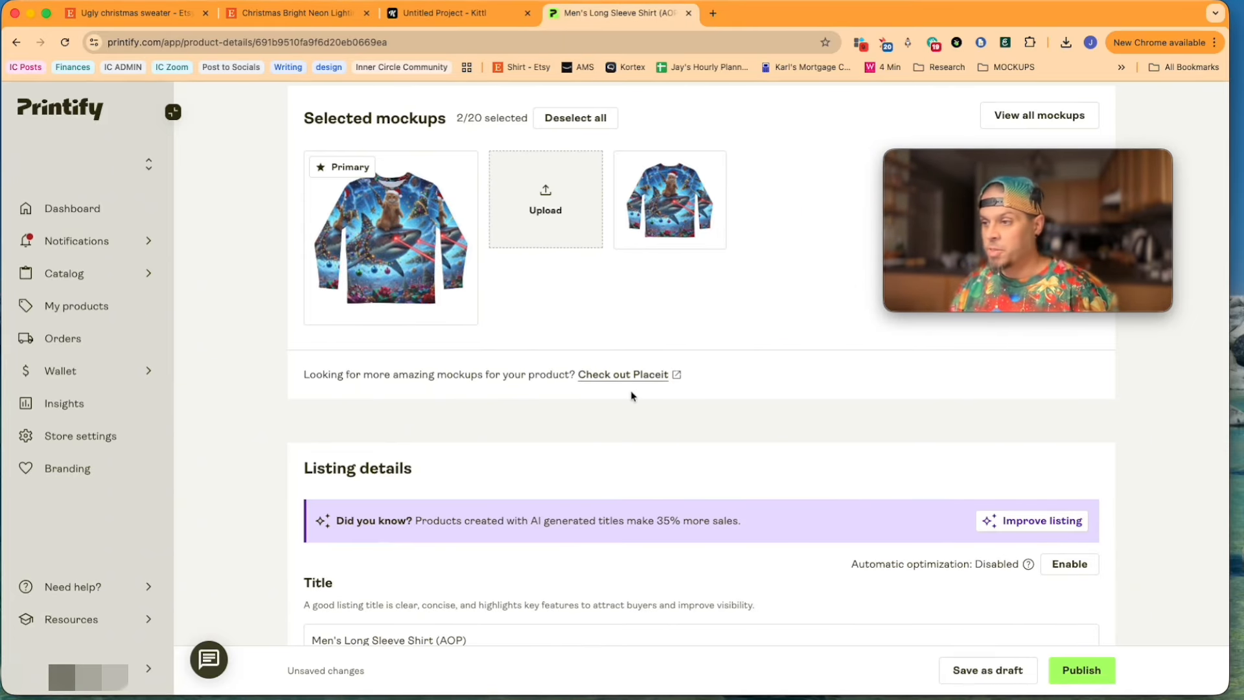
pyautogui.scroll(-3, 613, 425)
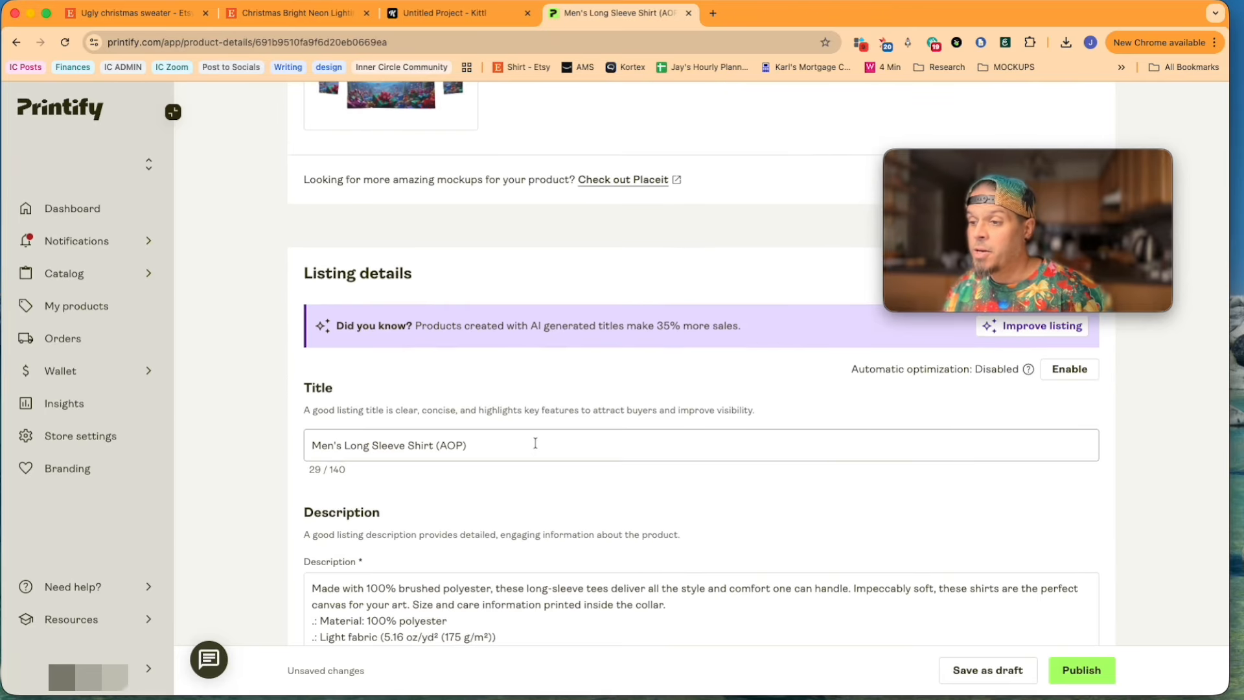
pyautogui.scroll(-2, 494, 445)
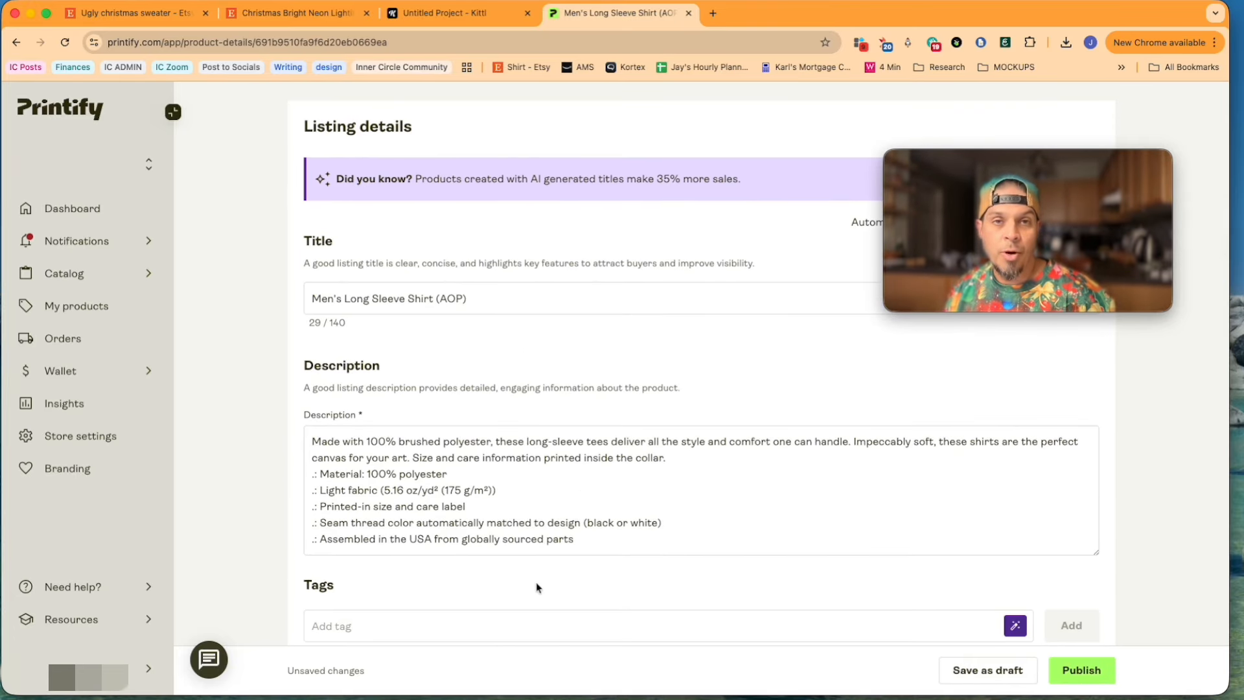
pyautogui.scroll(-2, 537, 587)
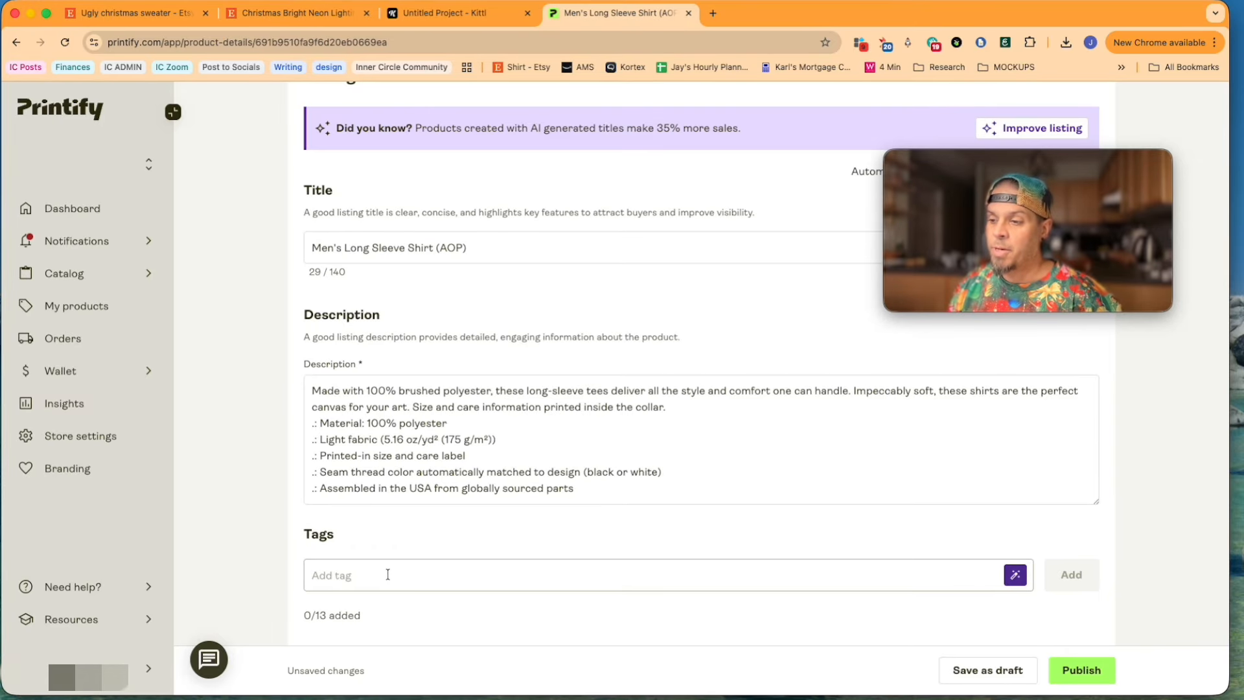
pyautogui.scroll(10, 502, 589)
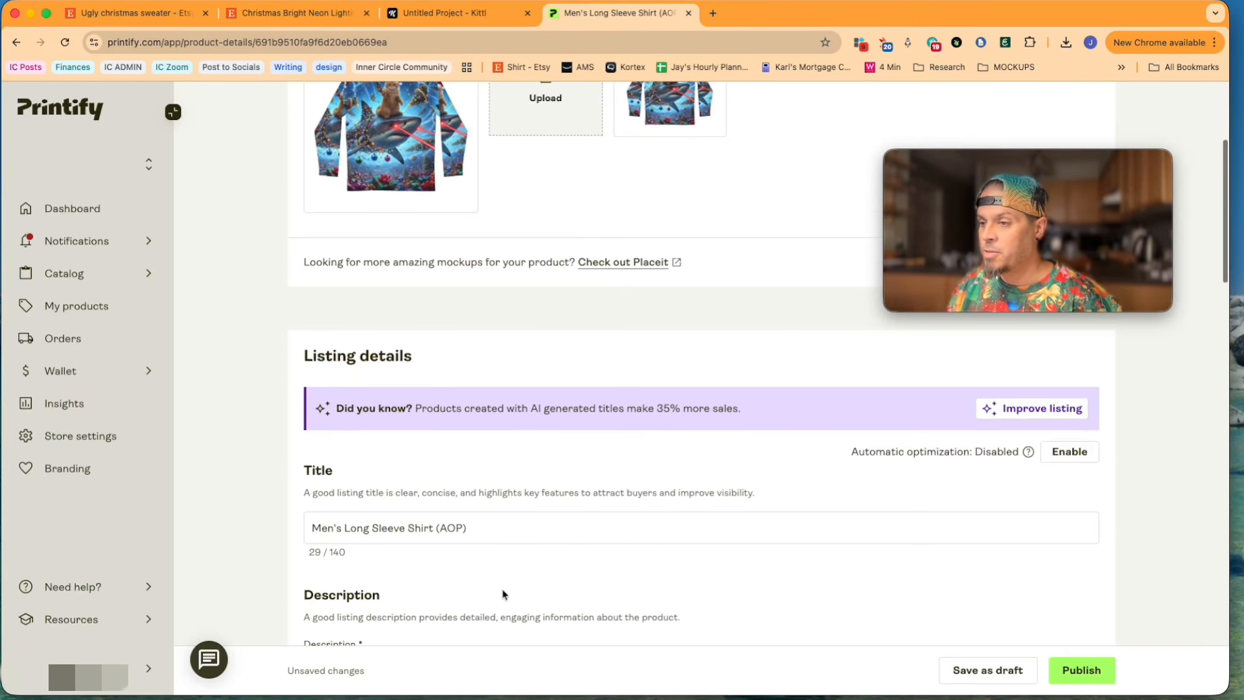
pyautogui.click(473, 528)
pyautogui.tripleClick(473, 528)
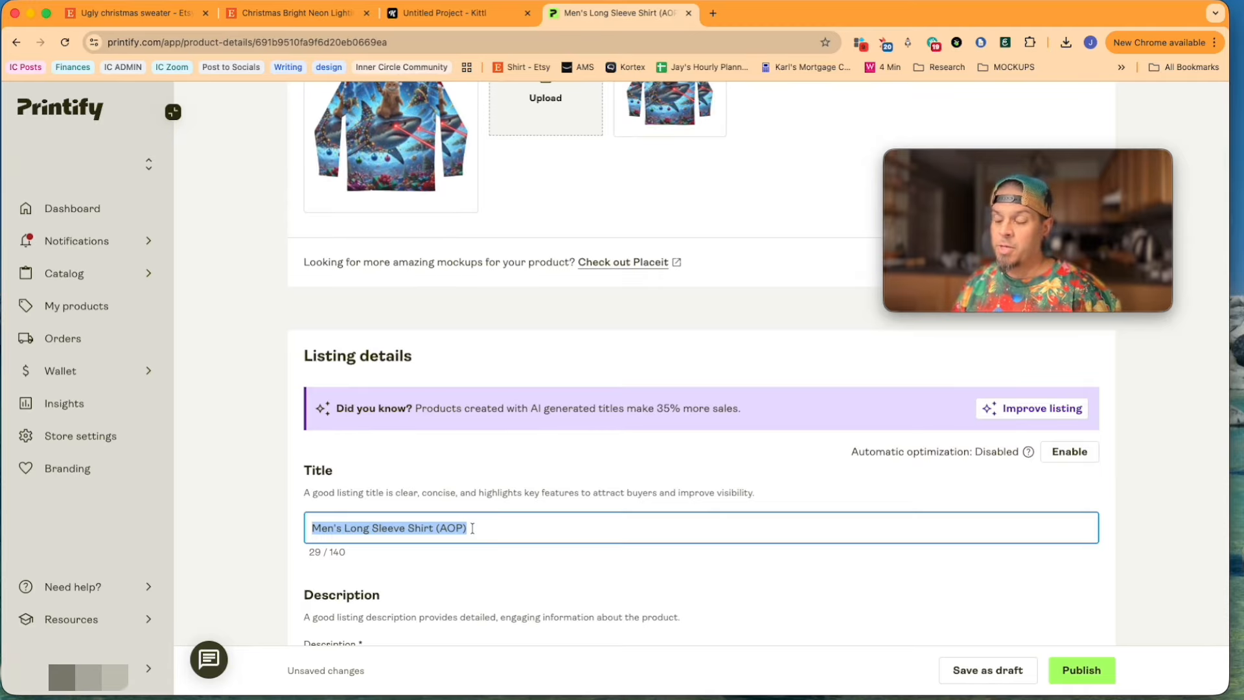
pyautogui.scroll(3, 473, 528)
pyautogui.write('UC-')
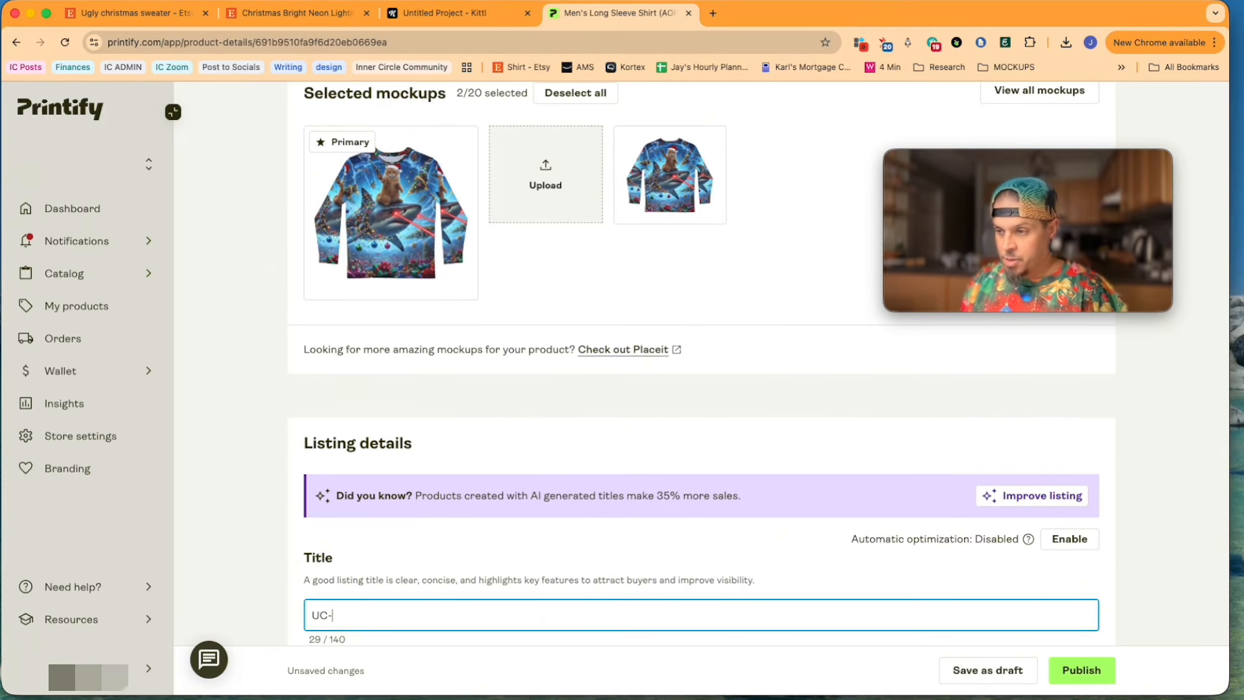
pyautogui.write('001')
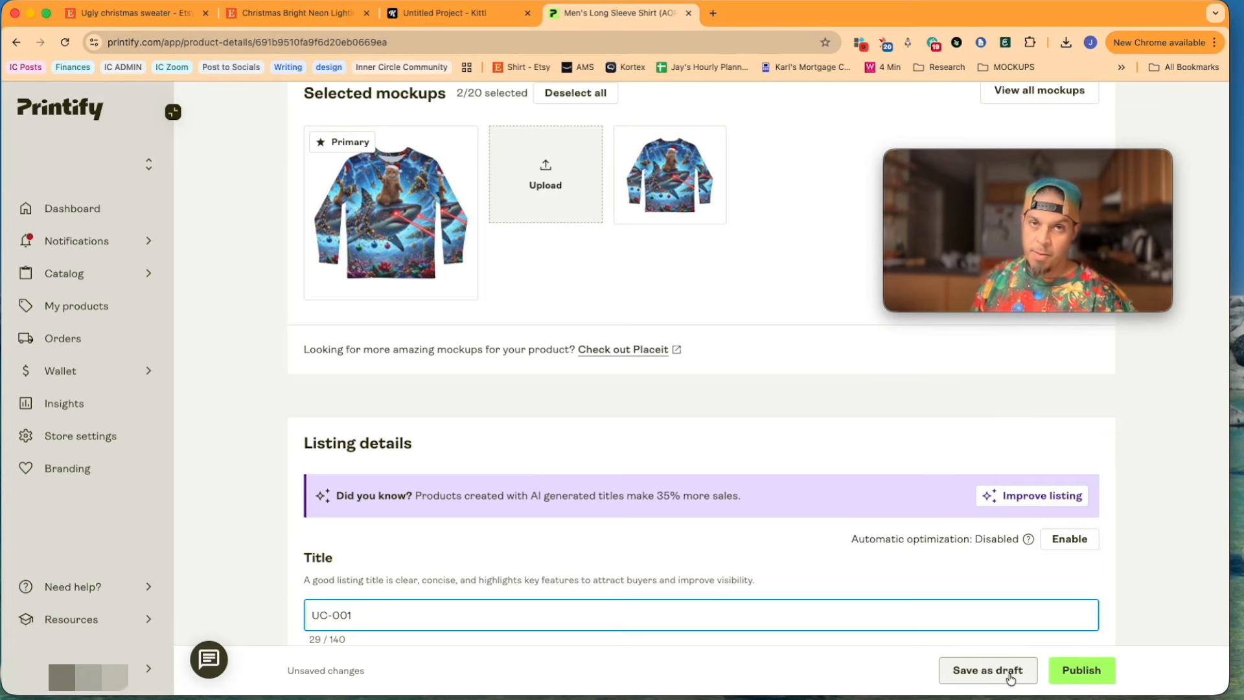
# Step: Look over the listing's description, tags and selected mockups, and save the shirt listing as a draft
pyautogui.scroll(-4, 711, 542)
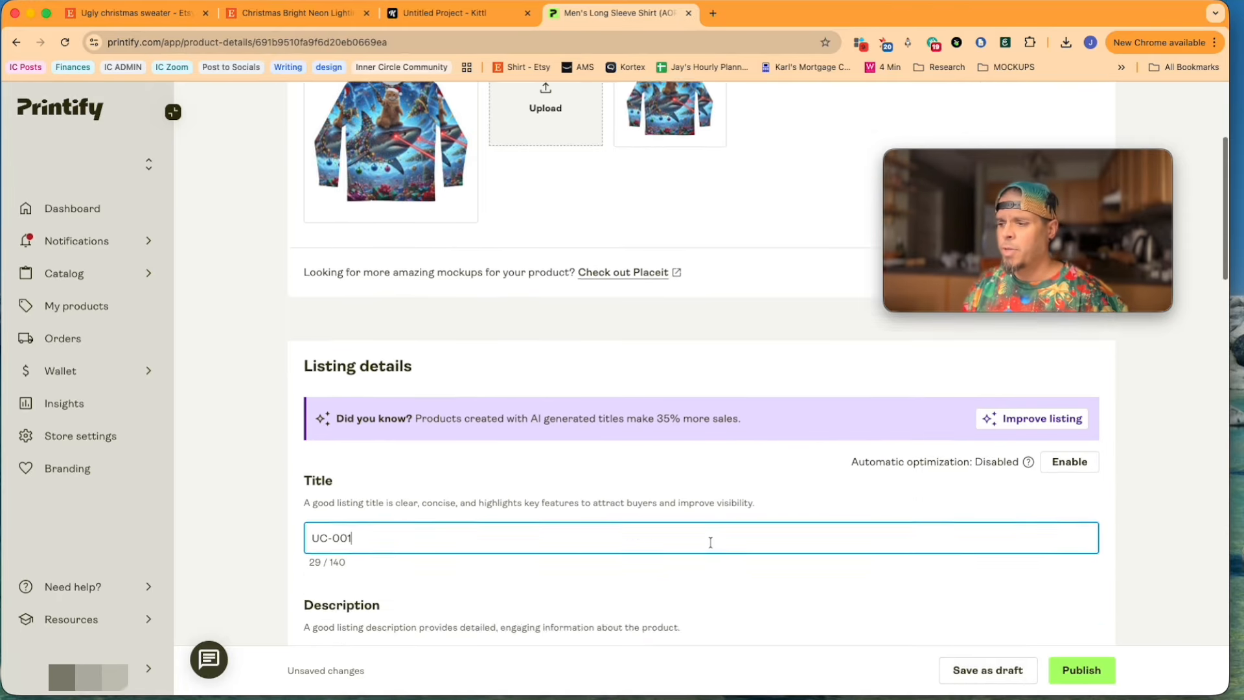
pyautogui.scroll(-5, 603, 594)
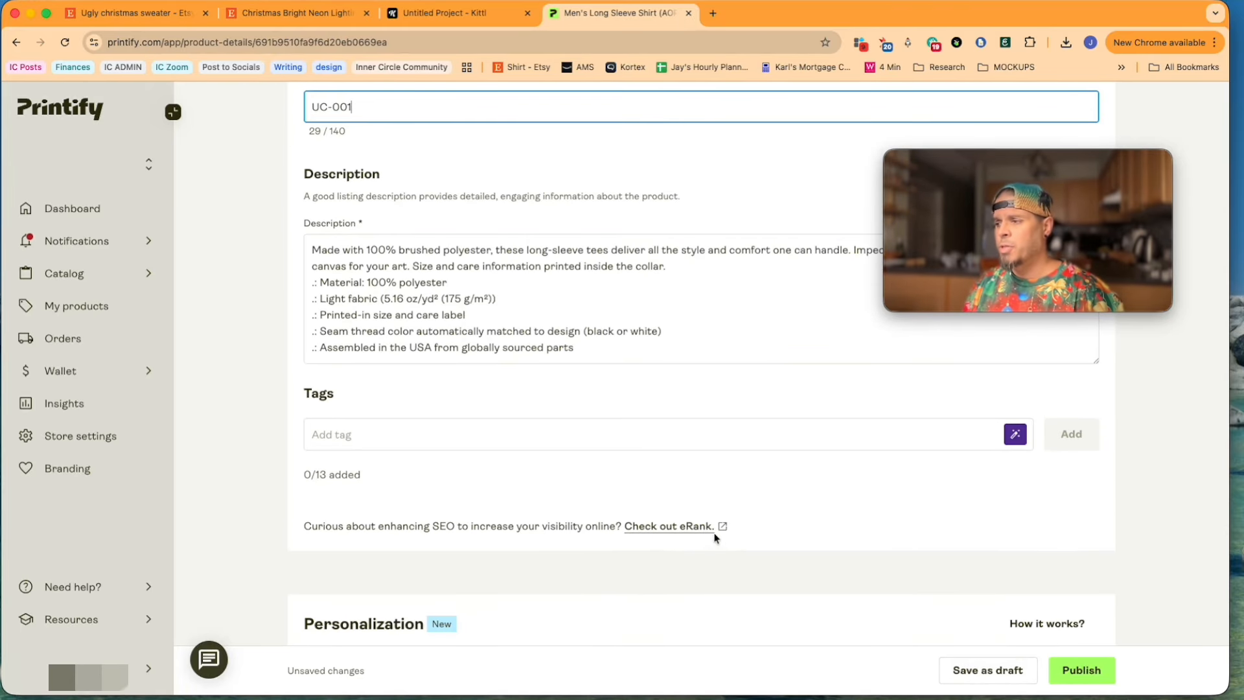
pyautogui.scroll(-2, 716, 538)
pyautogui.scroll(10, 715, 538)
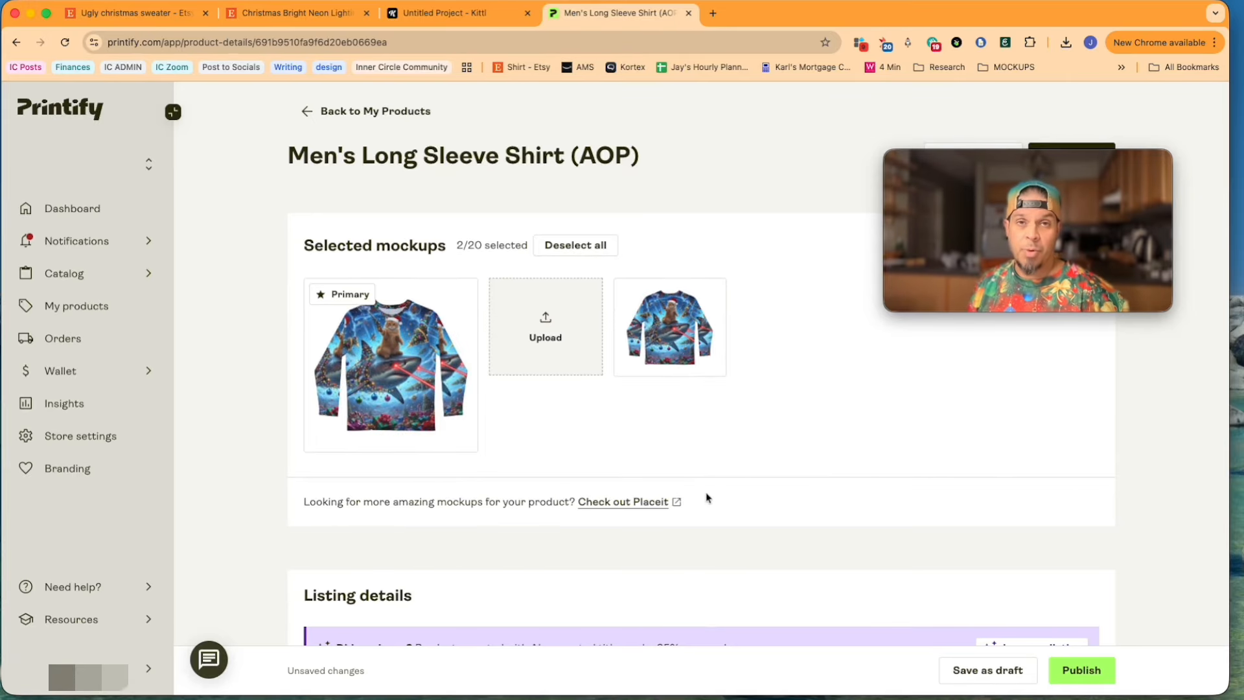
pyautogui.scroll(-1, 706, 497)
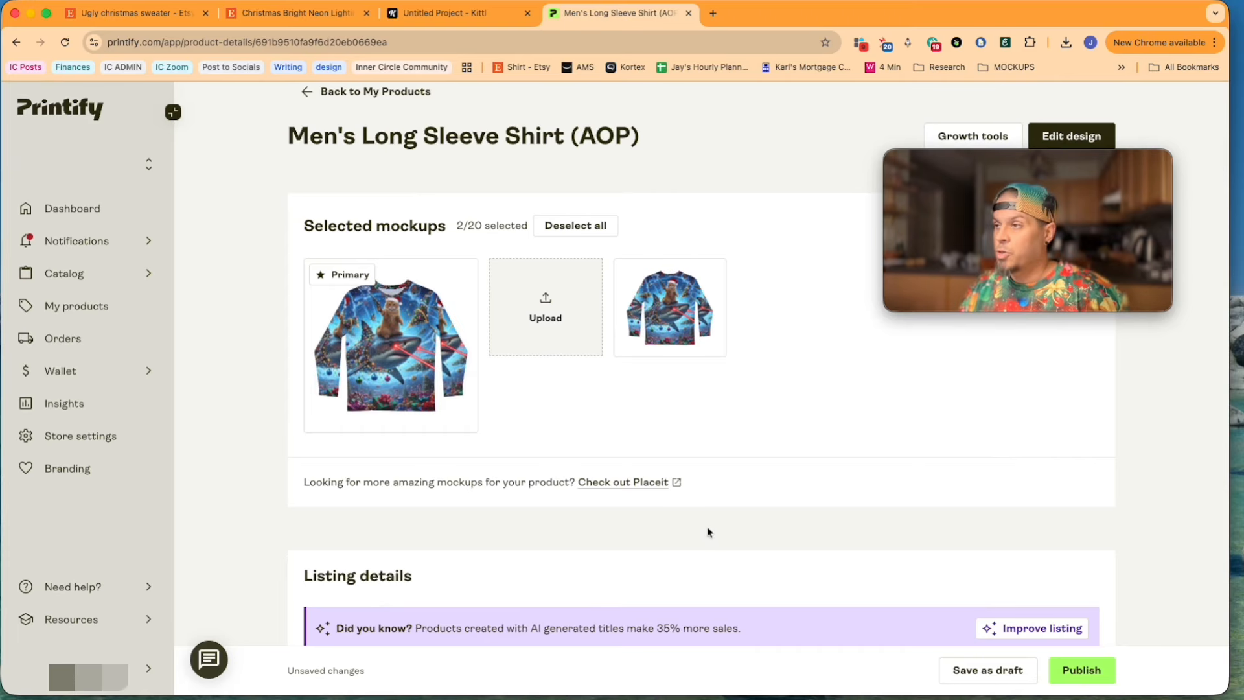
pyautogui.click(983, 669)
pyautogui.scroll(-5, 511, 527)
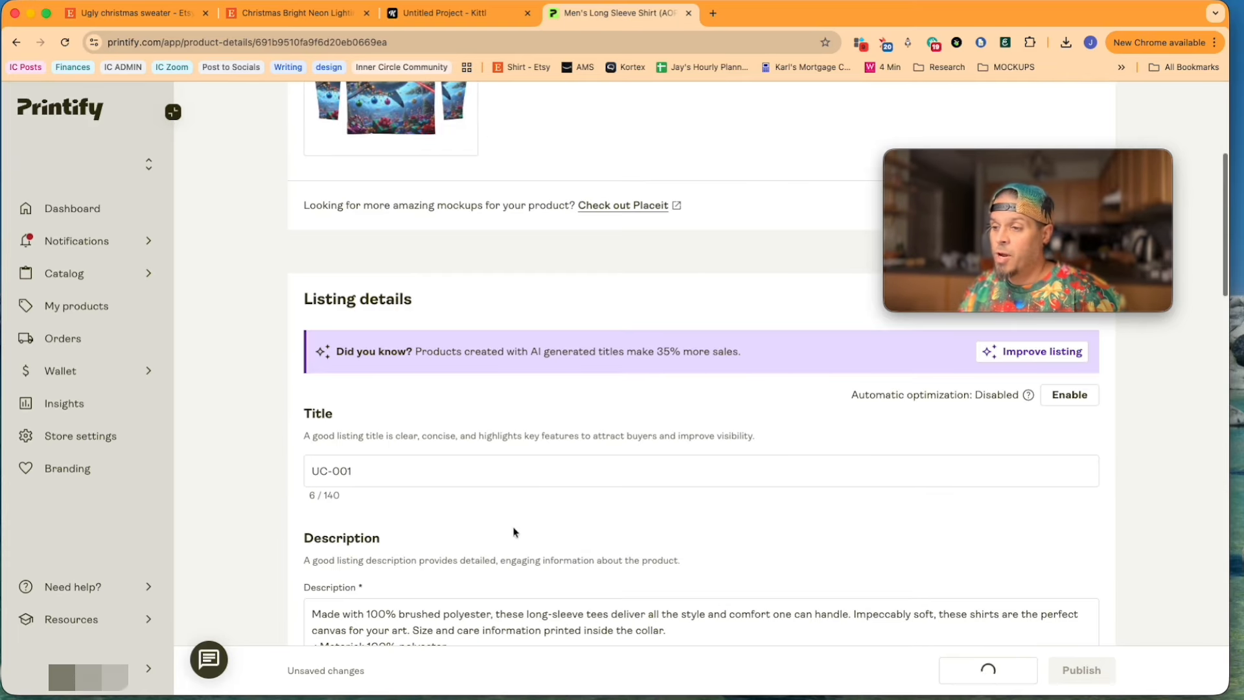